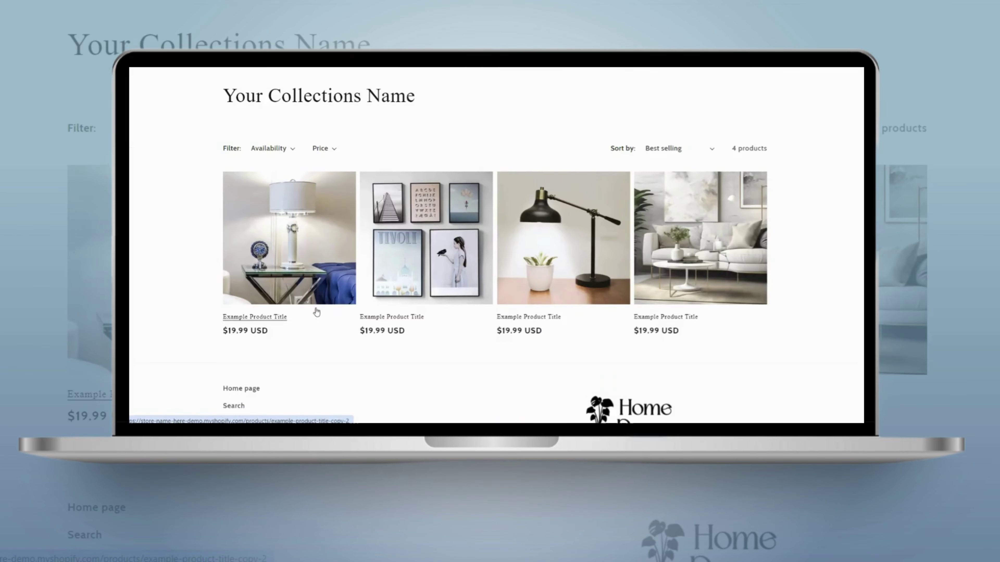
Step: Add the example product to the cart and view the cart contents
left_click(316, 311)
left_click(681, 312)
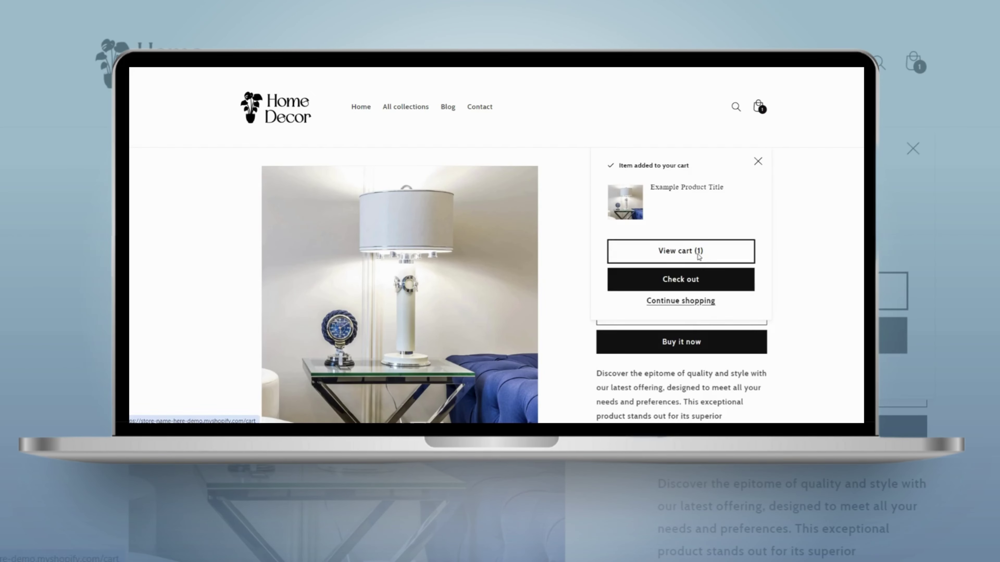
left_click(696, 252)
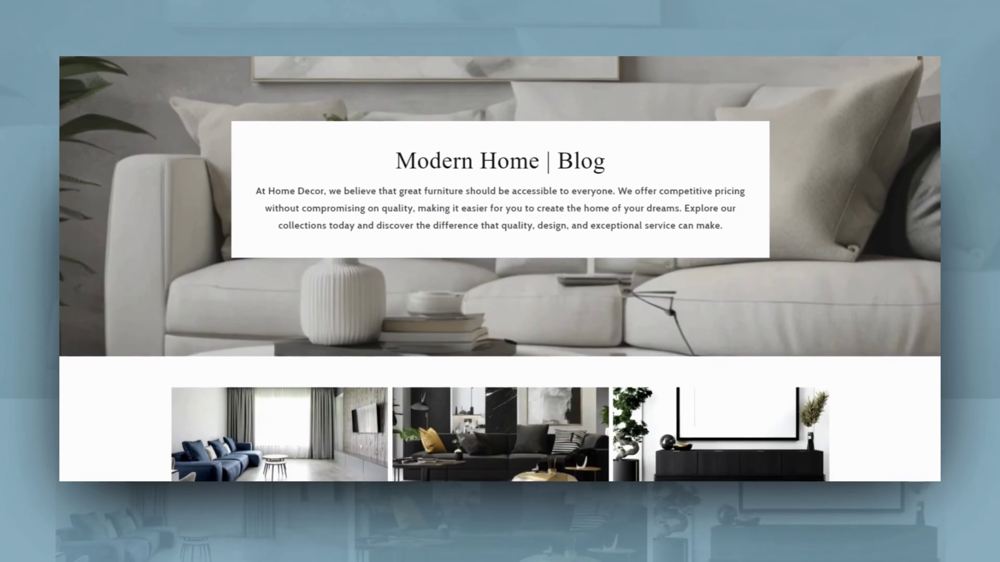
Step: Open the '5 Modern Home Styling Tips' blog post
scroll(708, 315, "down", 3)
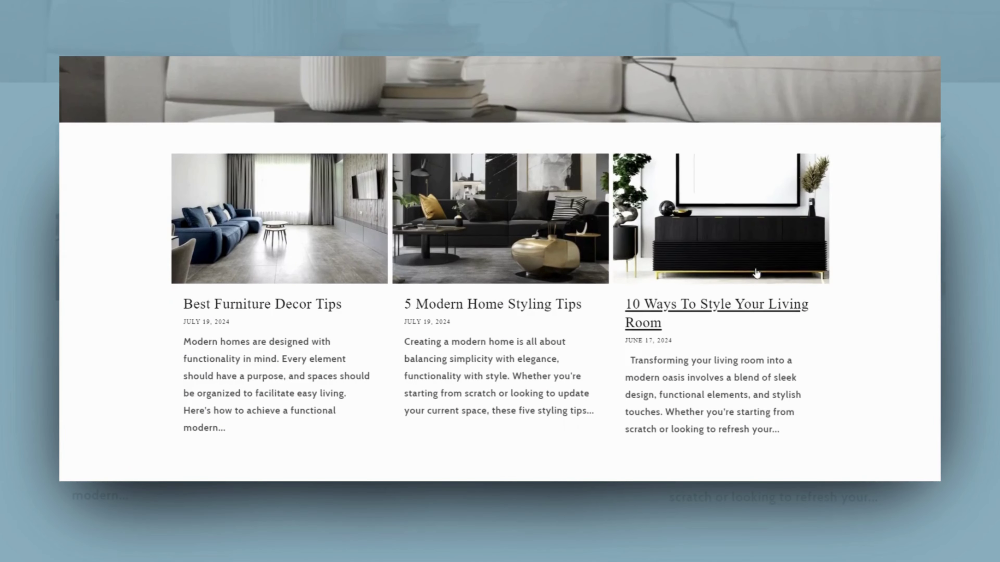
scroll(103, 196, "down", 4)
scroll(299, 263, "up", 3)
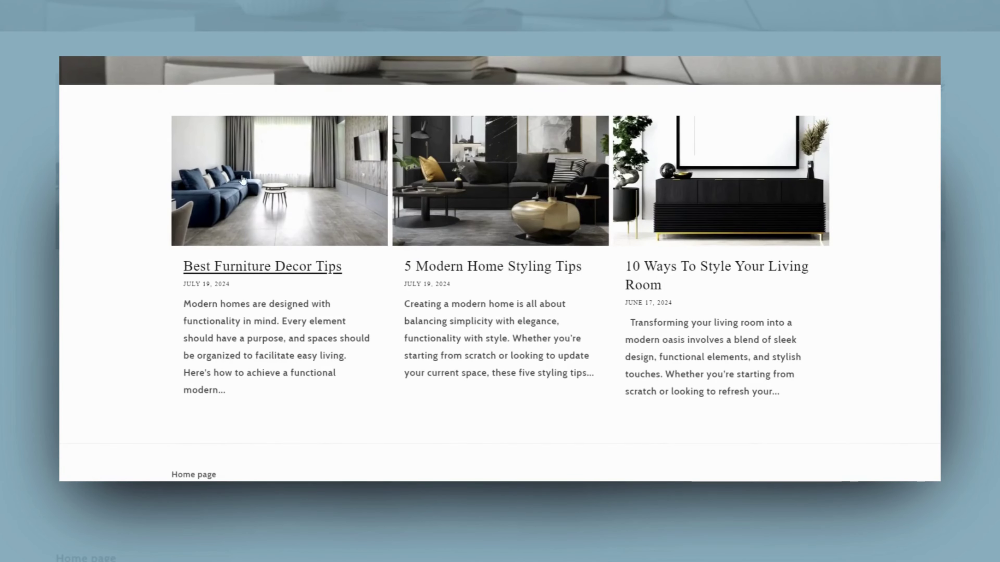
left_click(492, 263)
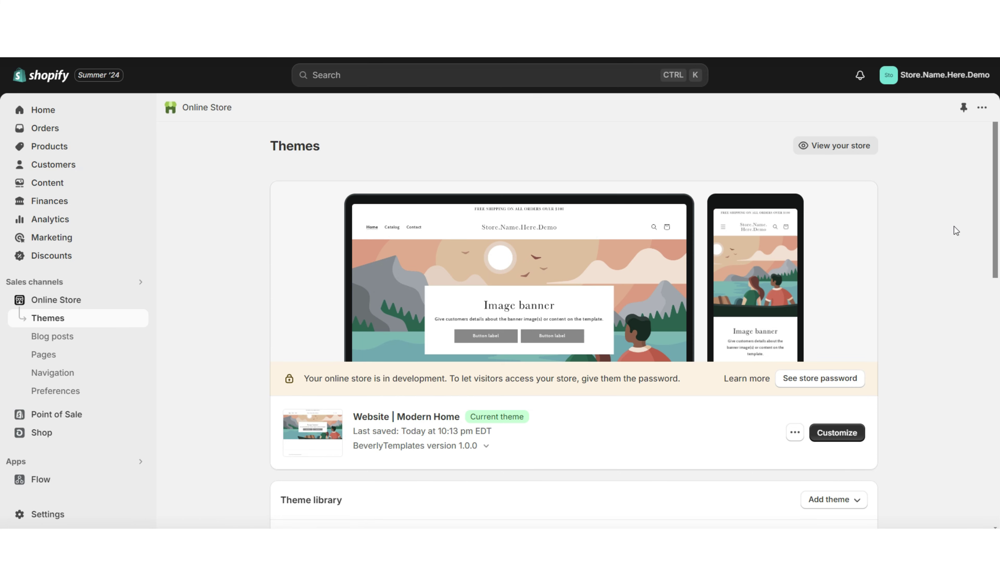
Step: Open the current theme for customising and preview the home page full screen and at mobile width
scroll(956, 231, "down", 2)
scroll(996, 208, "up", 2)
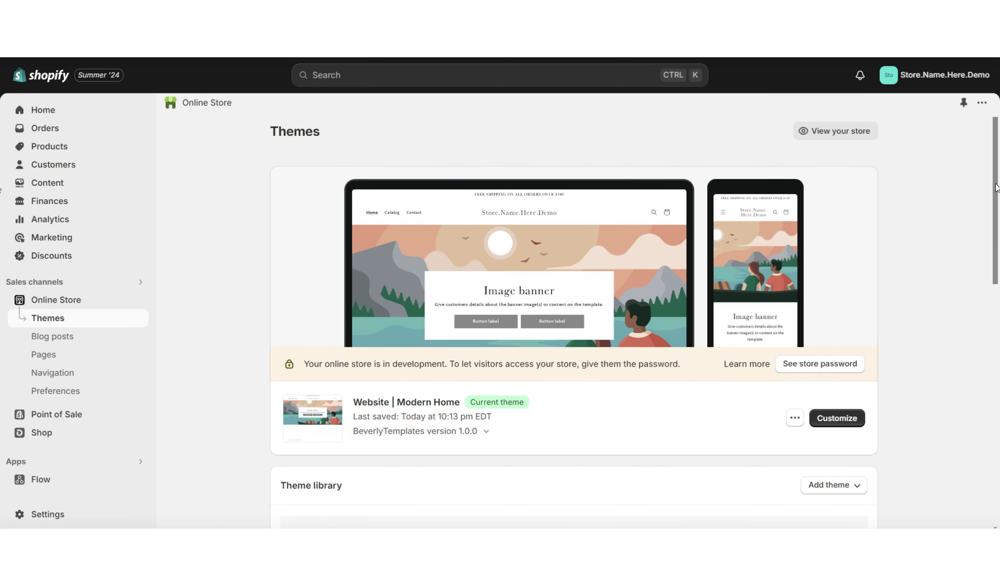
scroll(530, 310, "down", 12)
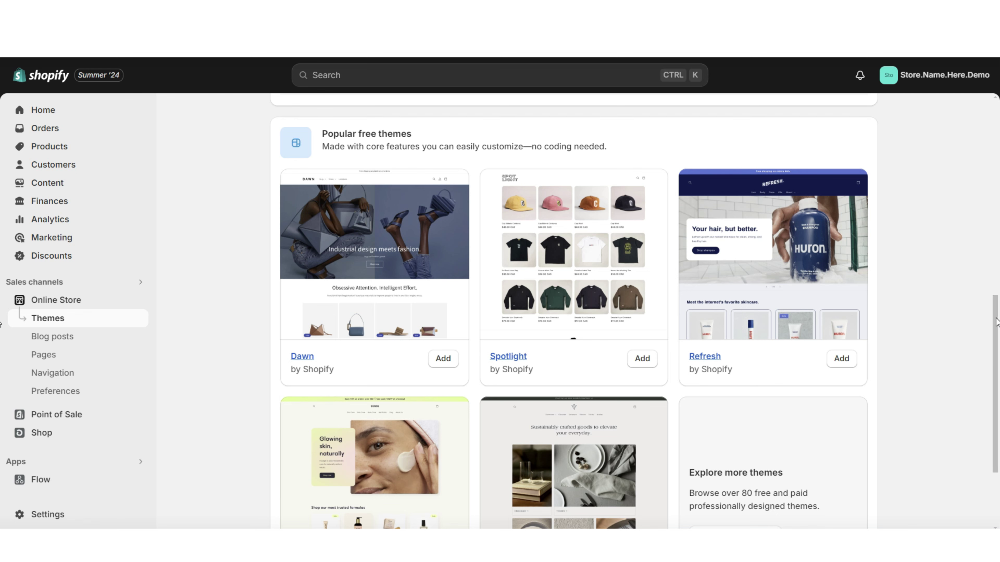
scroll(995, 323, "up", 12)
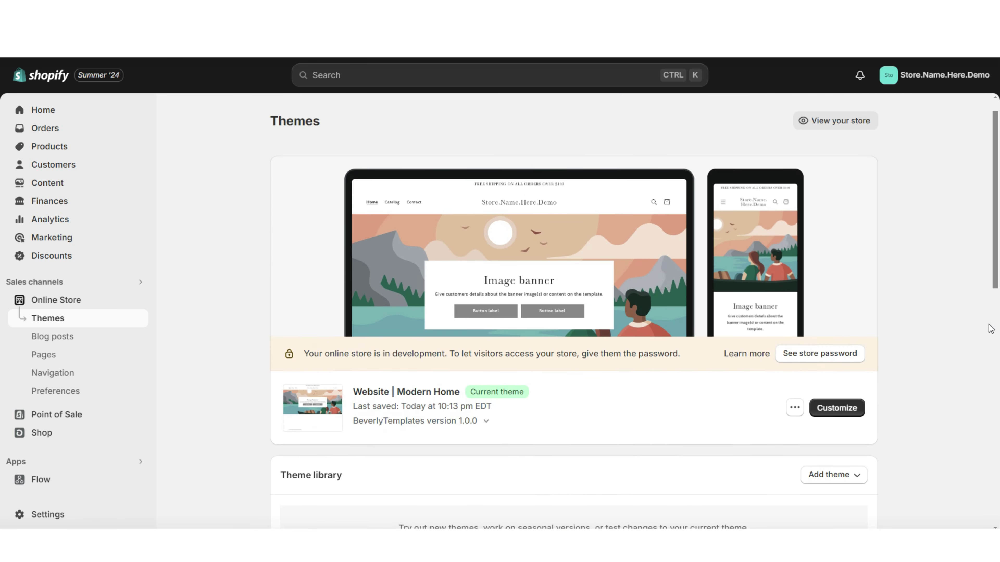
left_click(843, 408)
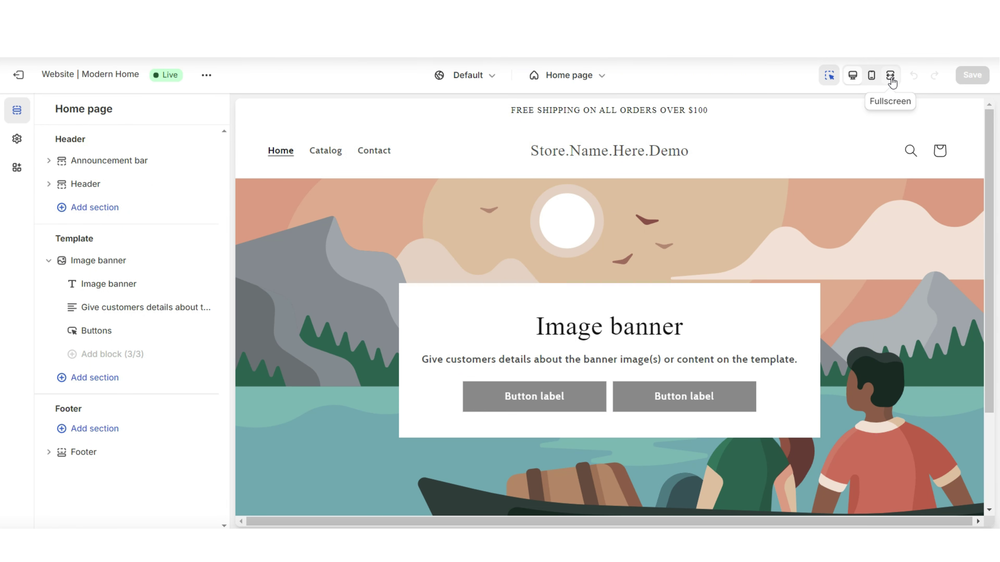
left_click(890, 76)
left_click(871, 75)
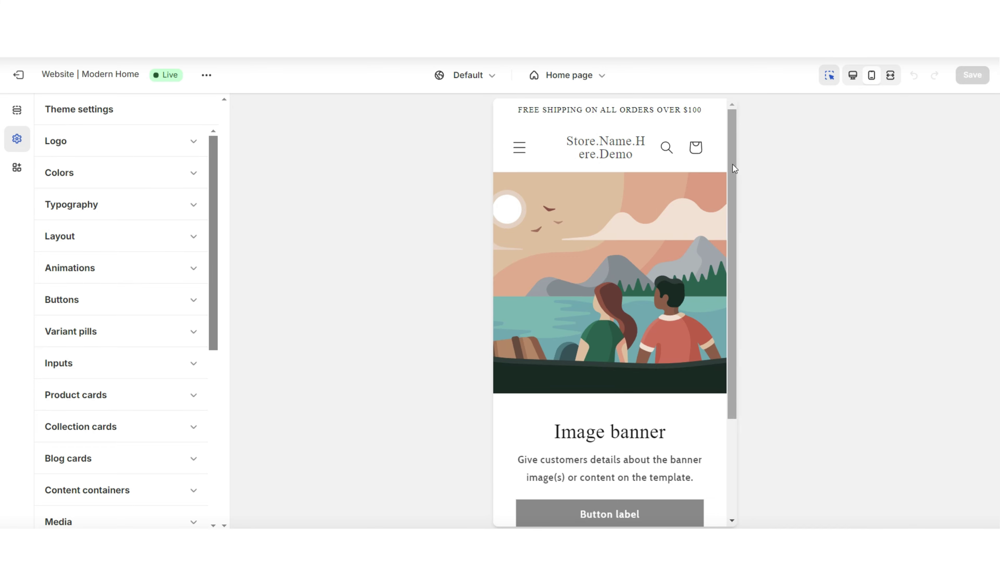
scroll(730, 167, "down", 5)
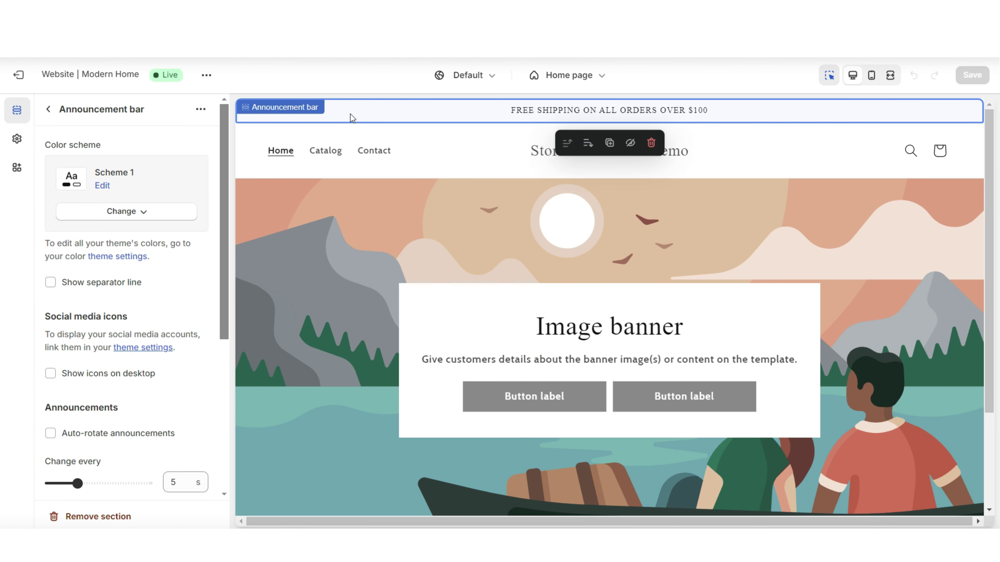
Step: Delete the free-shipping announcement bar section from the home page
left_click(48, 109)
left_click(114, 188)
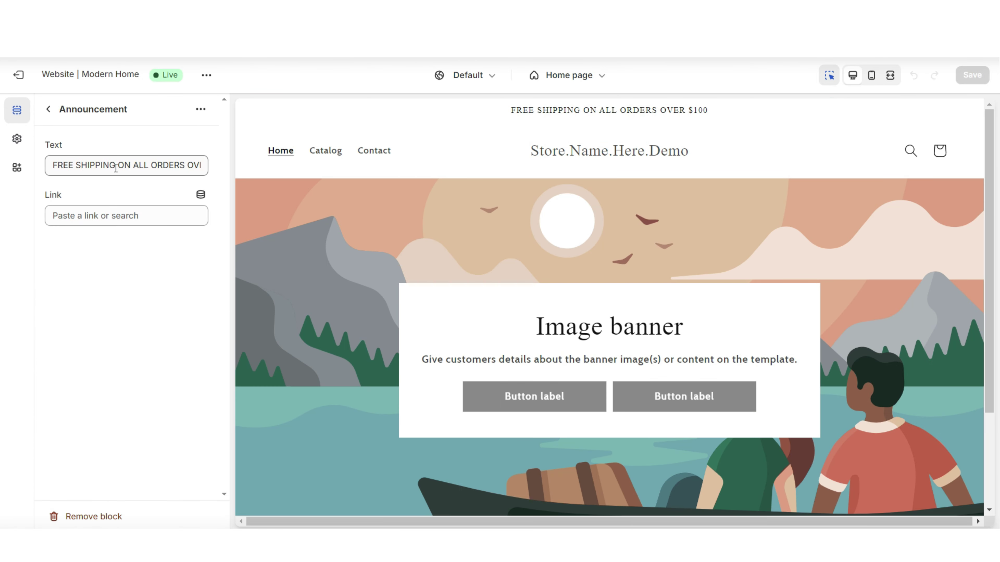
triple_click(114, 165)
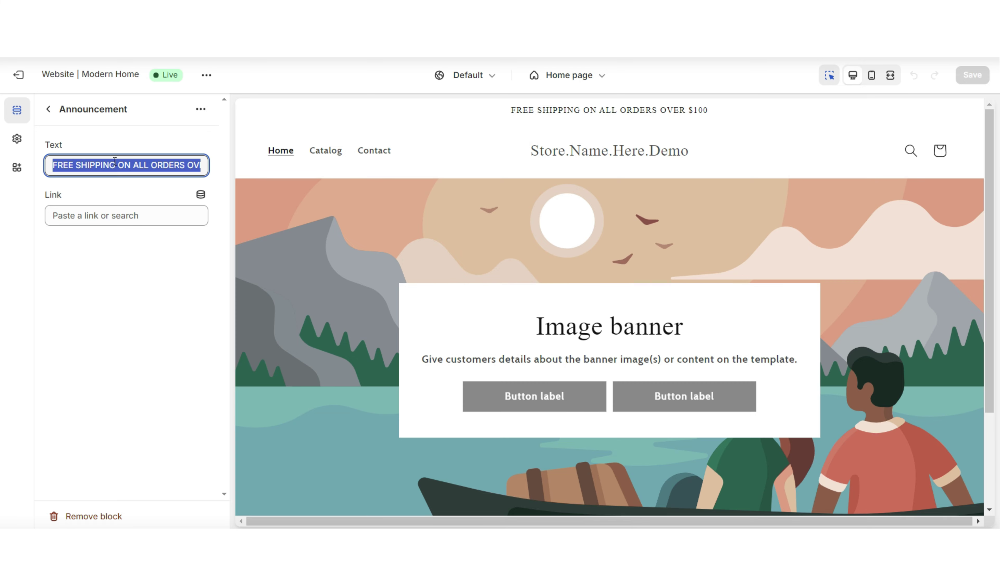
key("Escape")
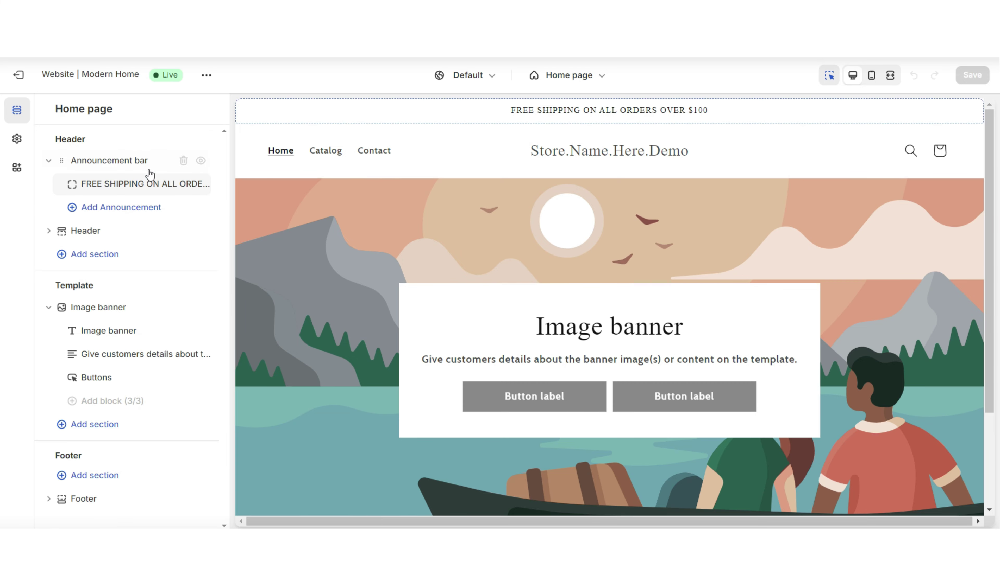
left_click(183, 161)
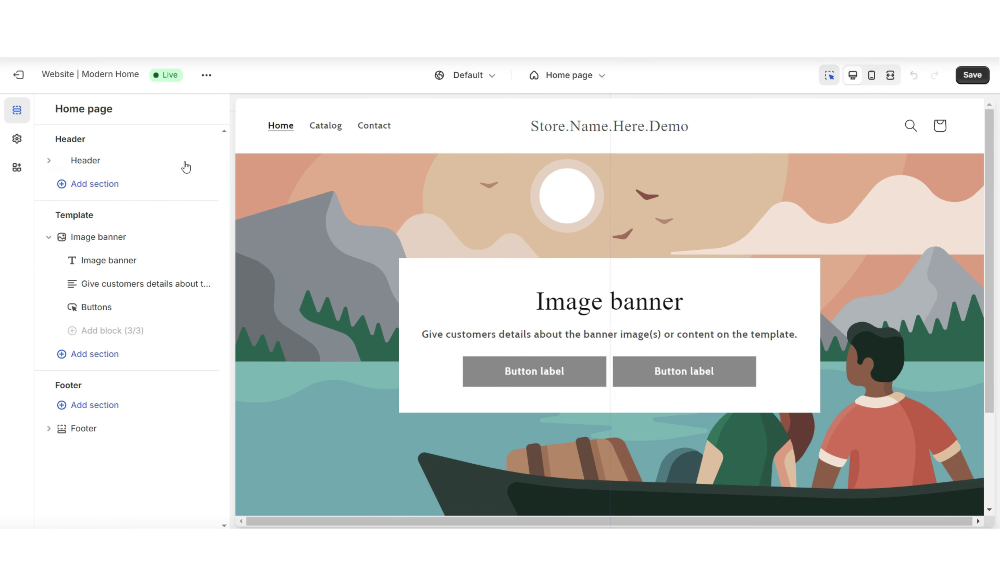
Step: Set the header's desktop logo position to Middle left and Sticky header to Always
left_click(157, 159)
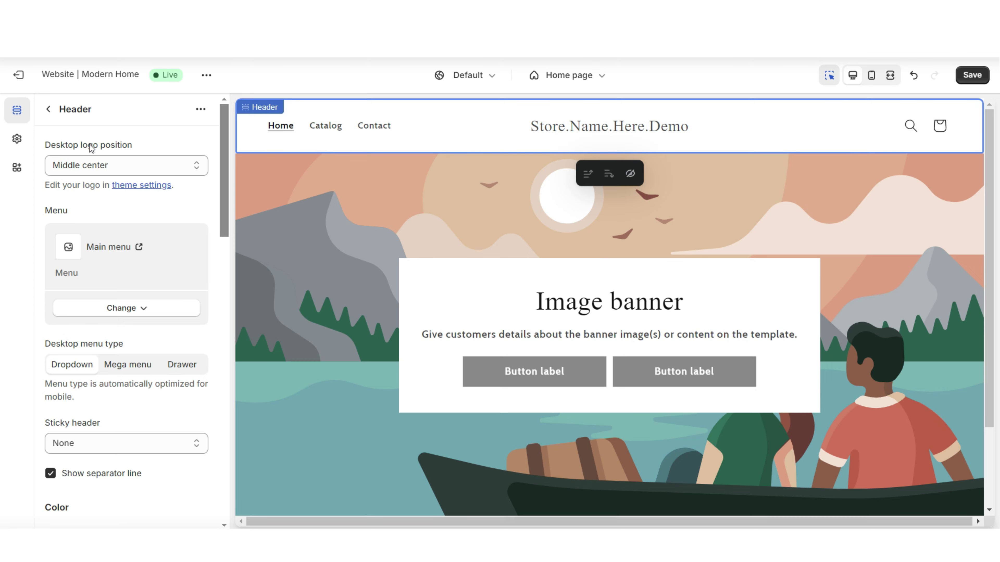
left_click(104, 167)
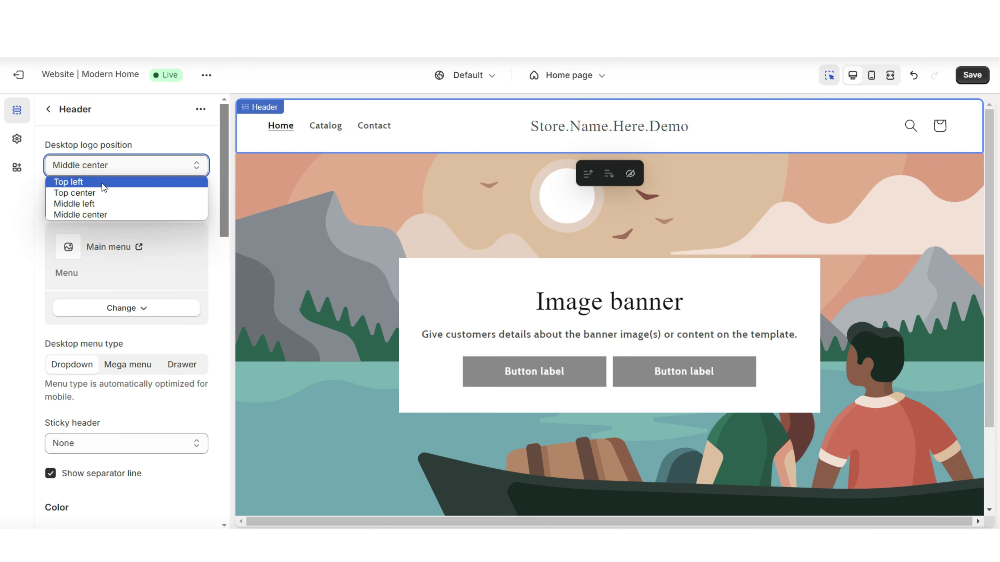
left_click(94, 203)
scroll(224, 267, "down", 5)
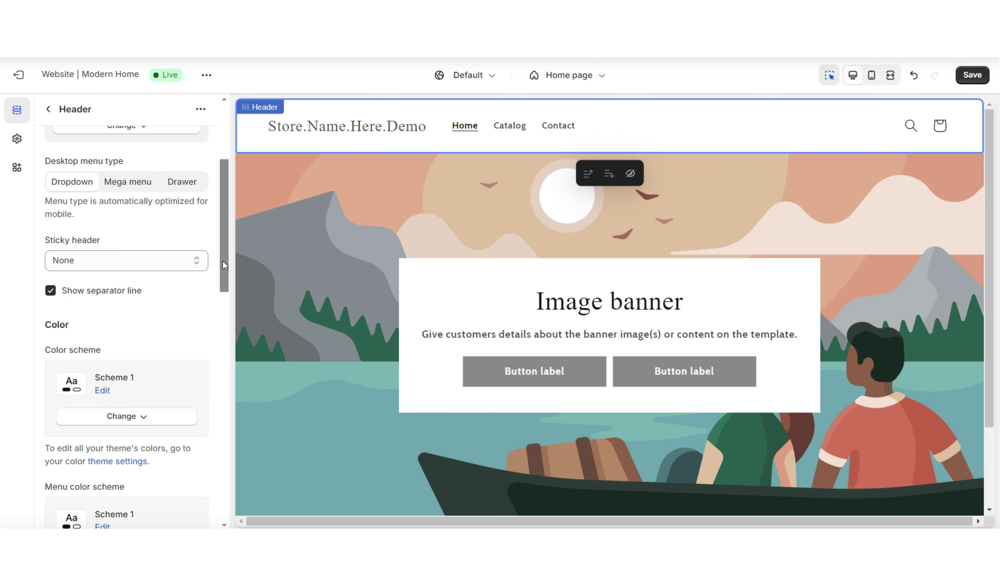
scroll(224, 266, "down", 2)
left_click(130, 190)
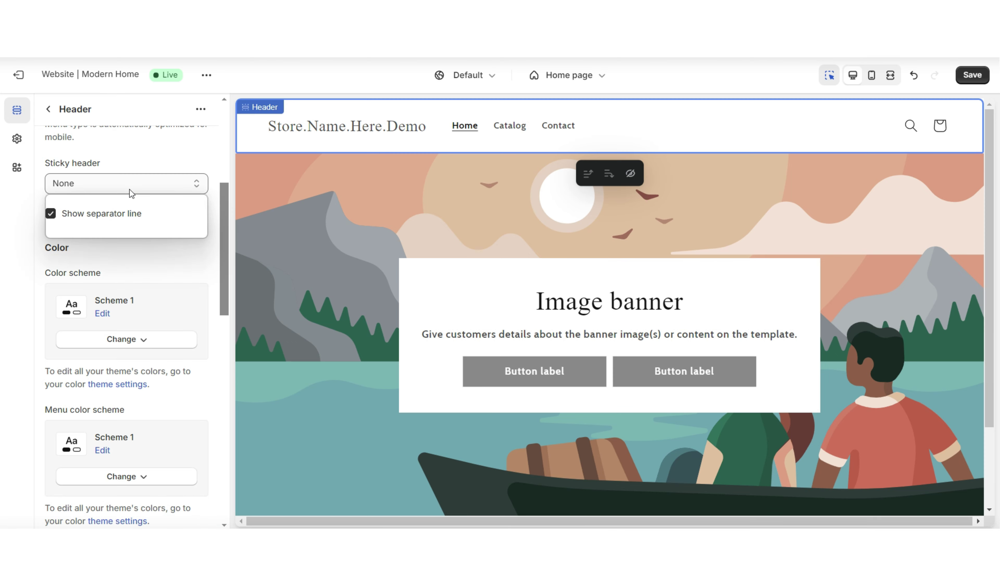
left_click(112, 222)
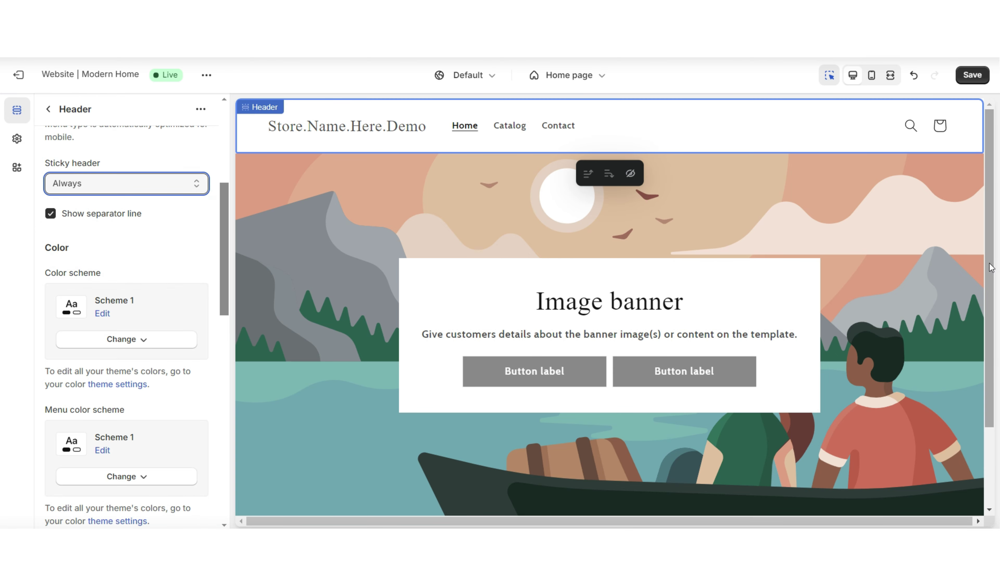
Step: Upload the Home Decor logo at 160 px wide in the theme's logo settings
scroll(991, 268, "down", 3)
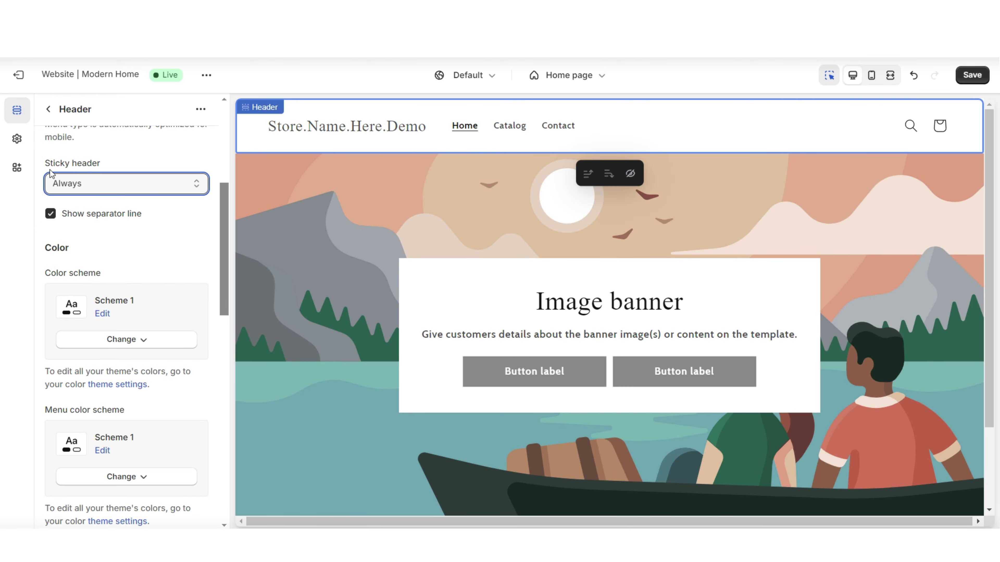
scroll(816, 122, "down", 3)
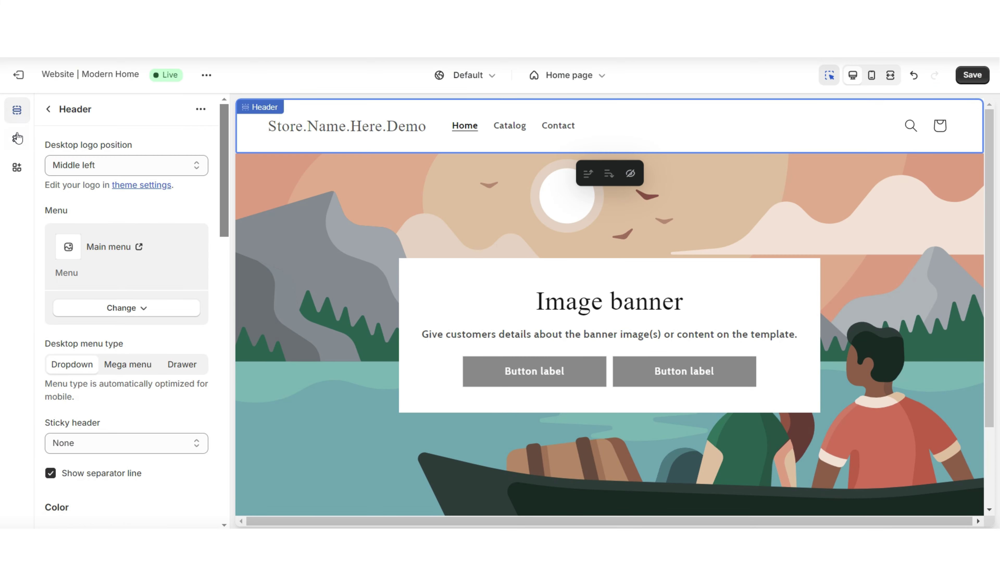
left_click(16, 139)
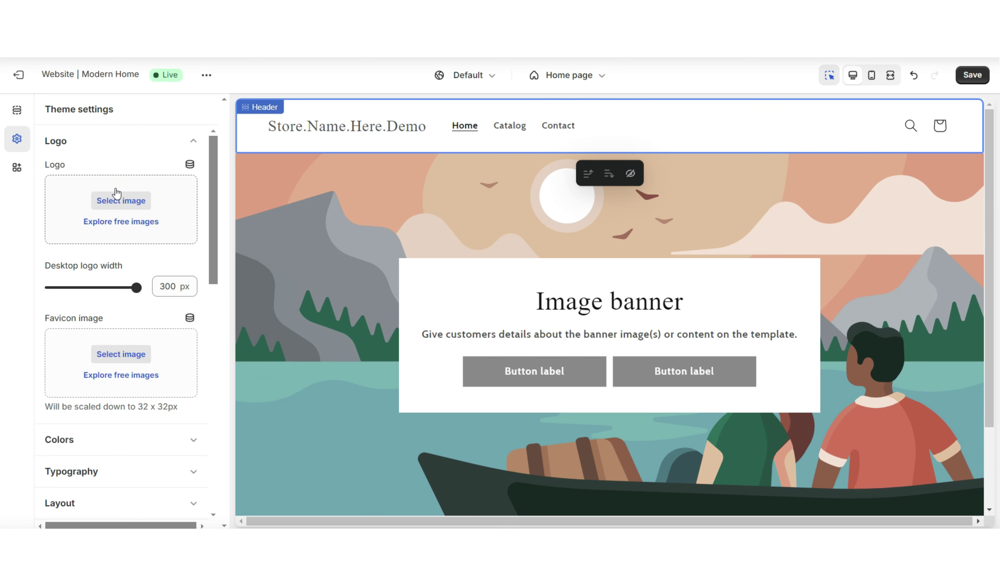
left_click(138, 183)
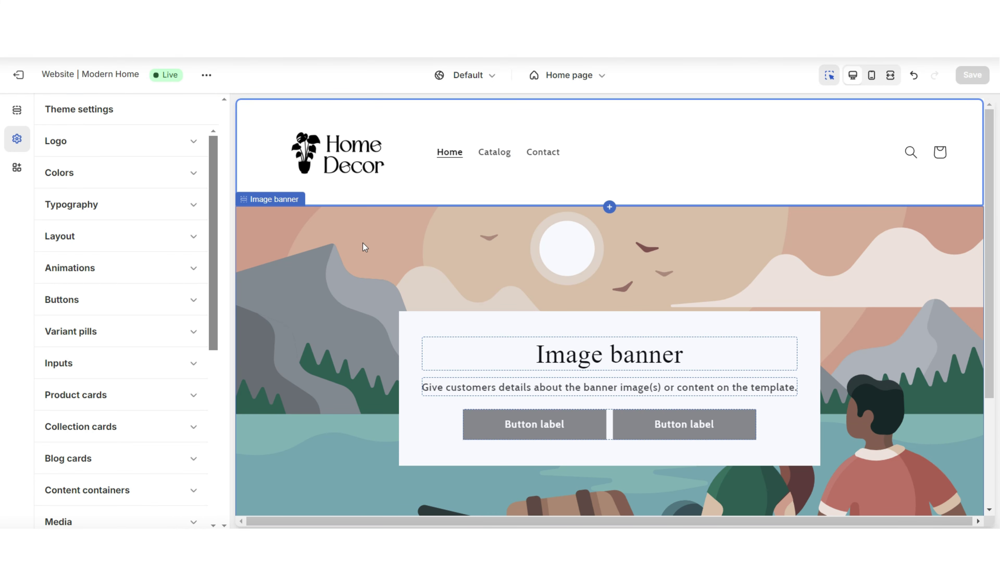
left_click(359, 236)
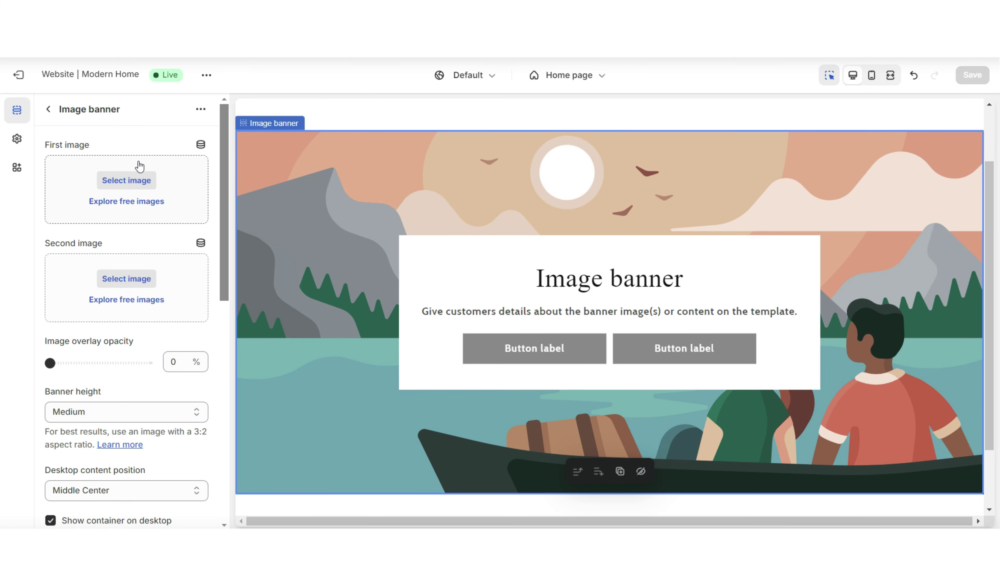
Step: Give the banner a living-room photo, hidden text container, 20% overlay and Scheme 3
scroll(137, 181, "down", 2)
scroll(130, 175, "up", 2)
left_click(142, 181)
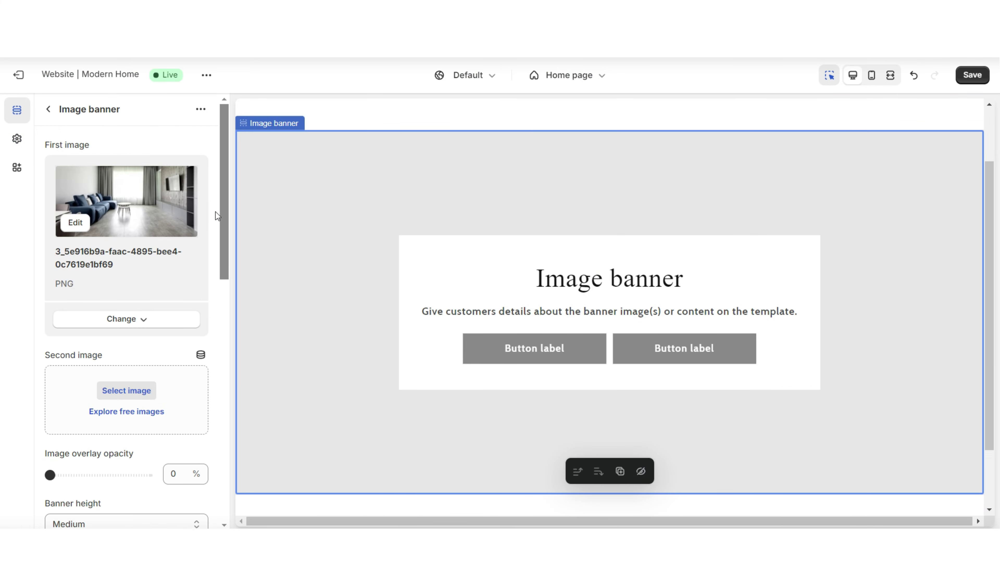
scroll(162, 343, "down", 5)
left_click(50, 385)
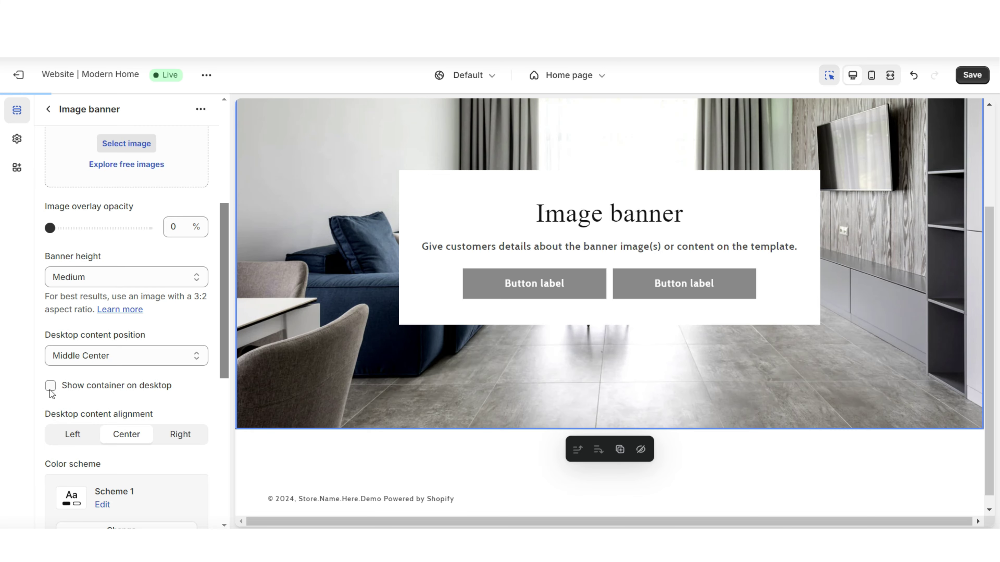
scroll(74, 323, "up", 3)
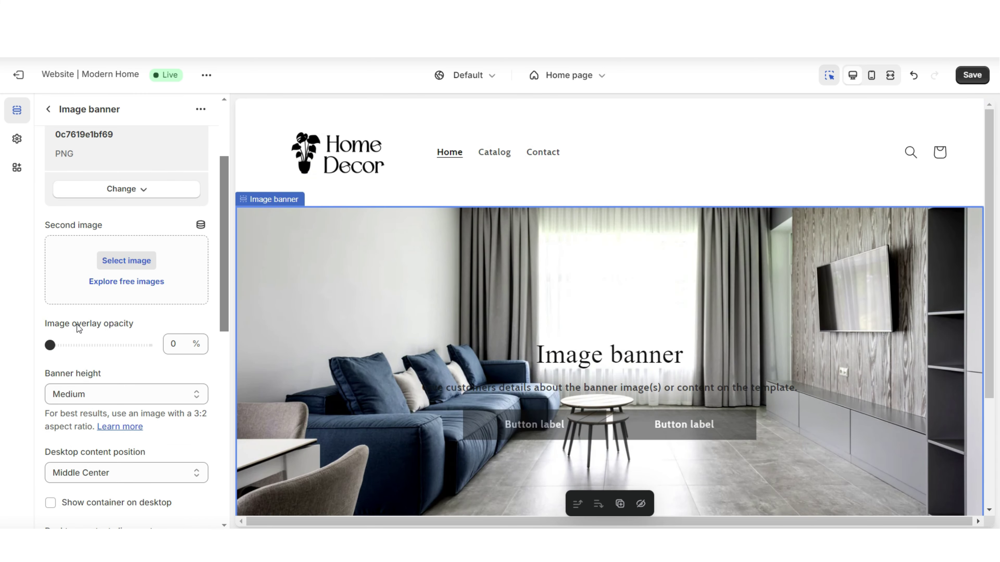
left_click(70, 346)
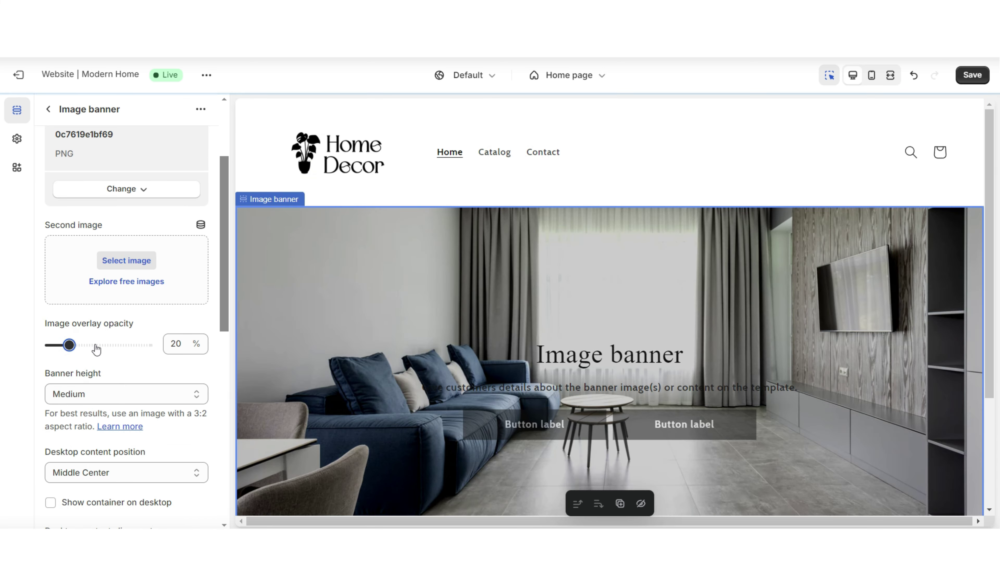
scroll(90, 353, "down", 8)
left_click(144, 326)
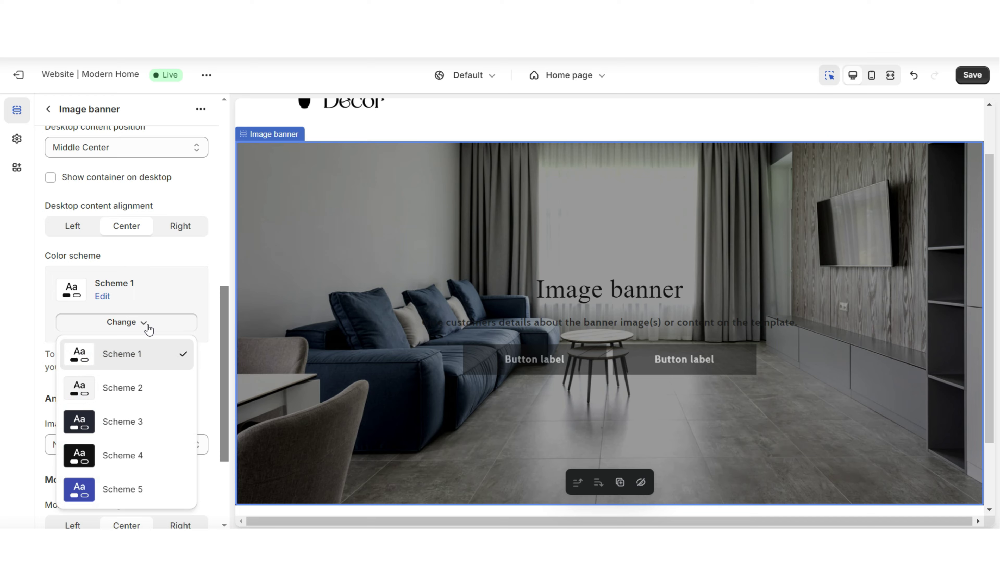
left_click(132, 418)
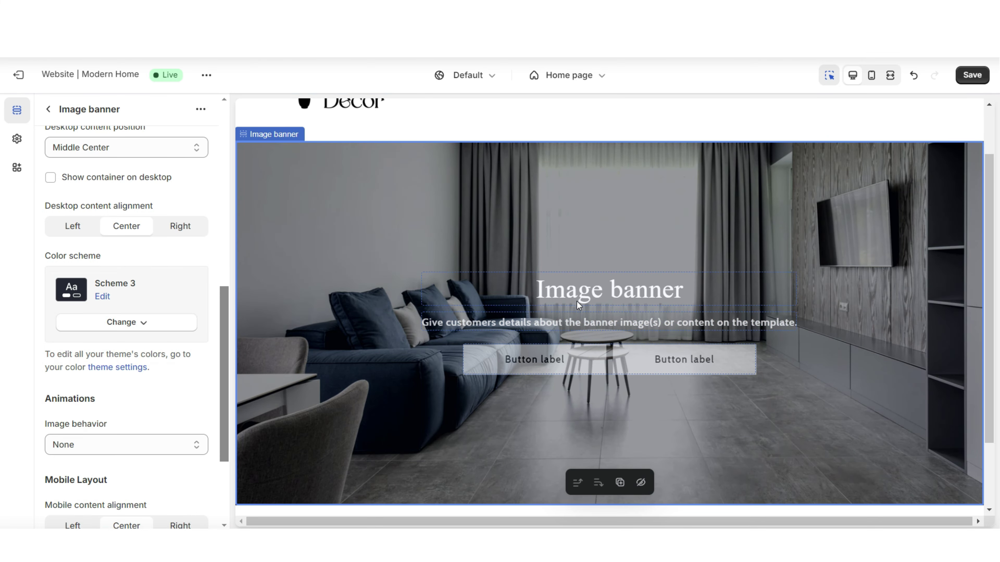
Step: Set the banner height to Adapt to first image
scroll(151, 249, "up", 4)
left_click(151, 242)
left_click(139, 258)
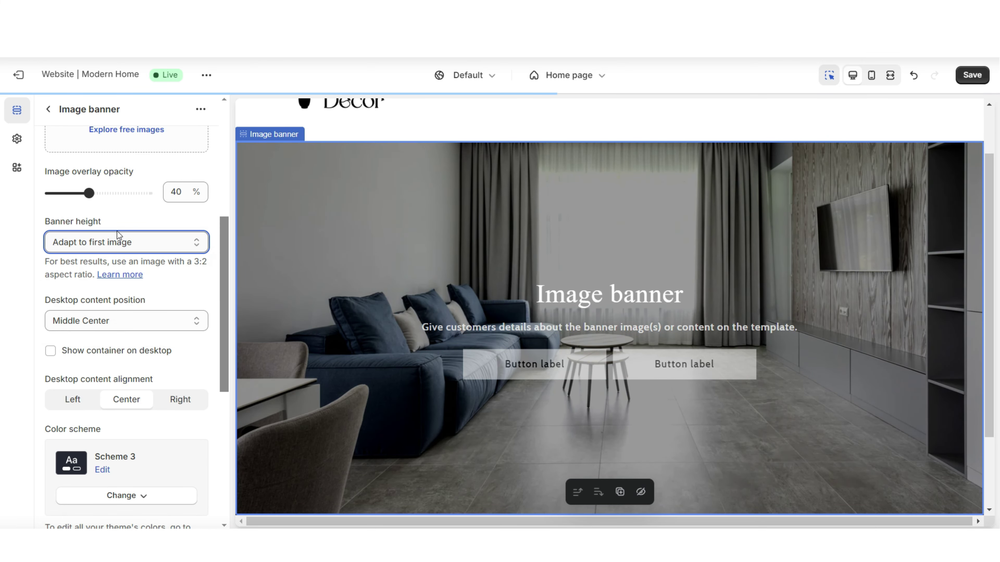
left_click(914, 75)
scroll(226, 287, "down", 1)
mouse_move(226, 287)
left_mouse_down()
mouse_move(226, 336)
mouse_move(228, 270)
left_mouse_up()
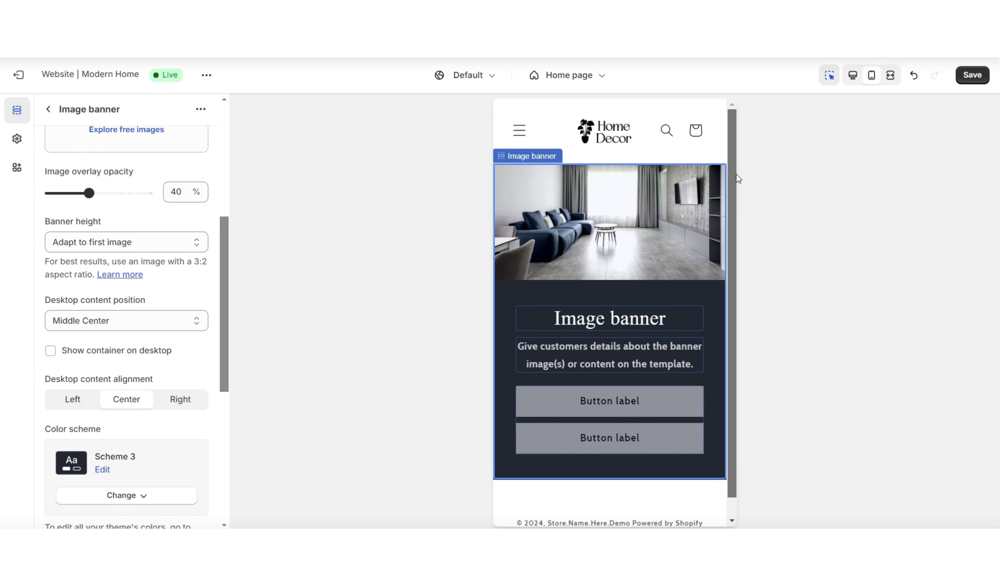
Step: Change Scheme 3's background colour to #C7C7C7 in the theme colour settings
left_click(18, 139)
left_click(84, 178)
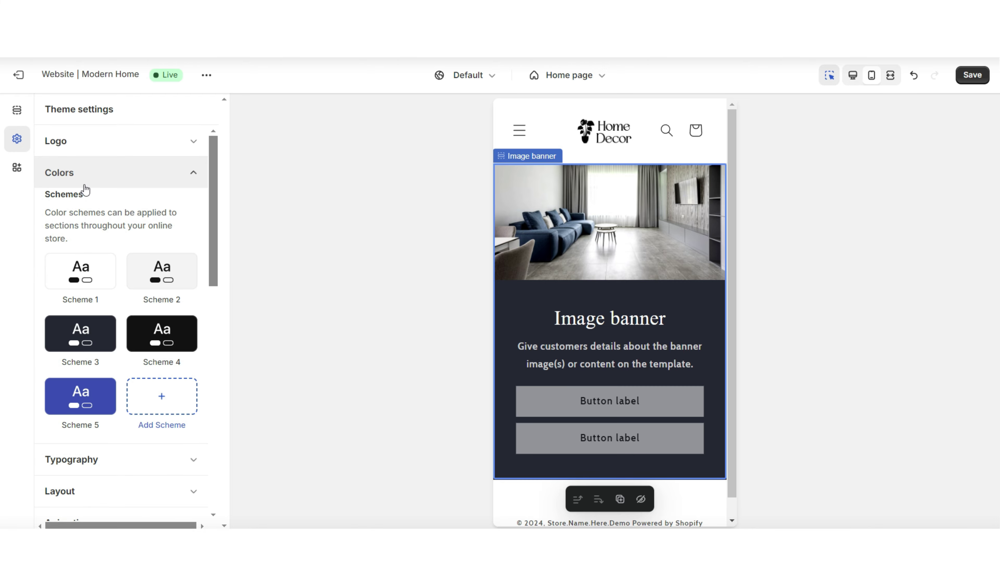
left_click(93, 339)
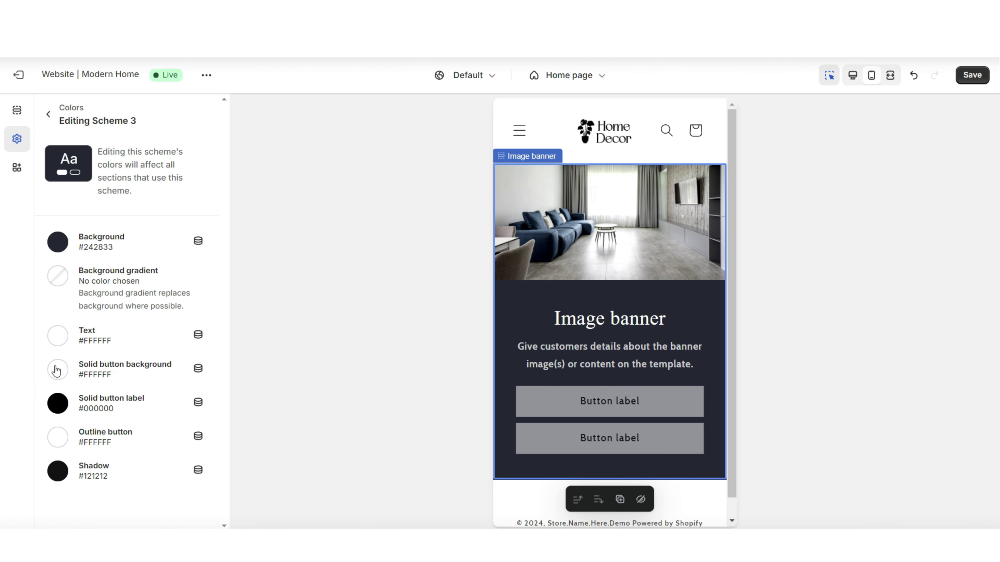
left_click(63, 238)
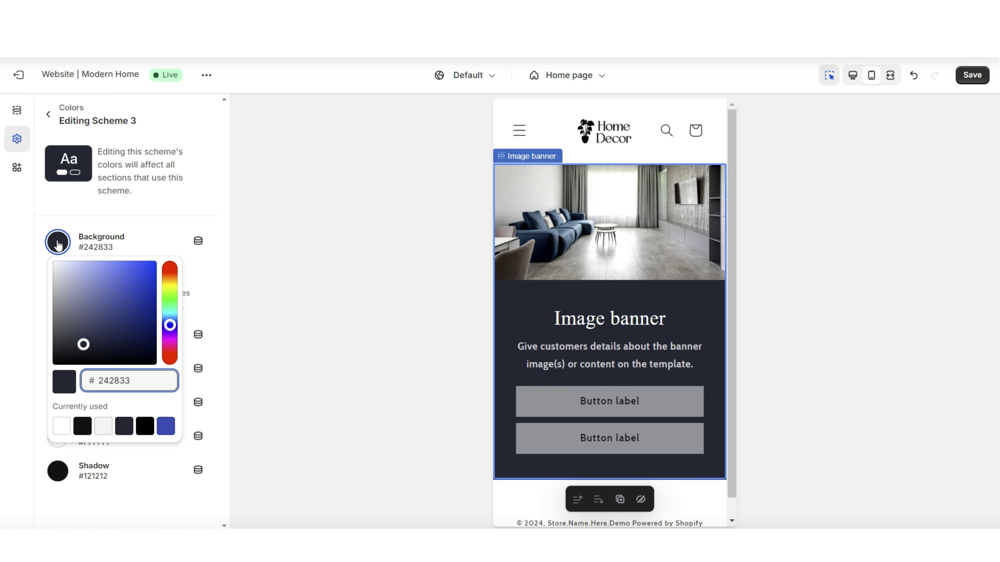
Step: Replace the banner heading with 'Furniture, Accessories & More'
left_click(852, 74)
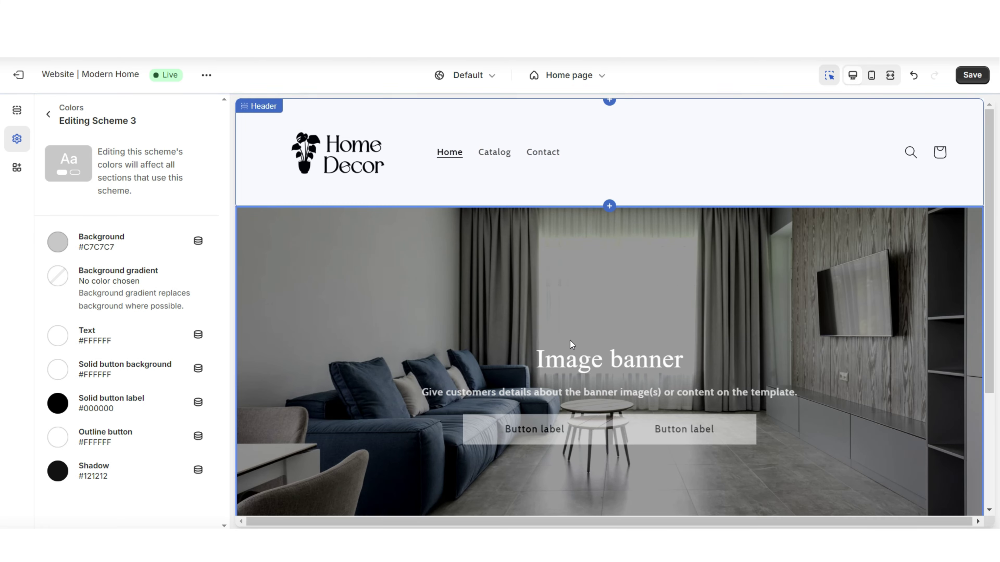
left_click(572, 353)
triple_click(79, 198)
right_click(89, 201)
left_click(127, 277)
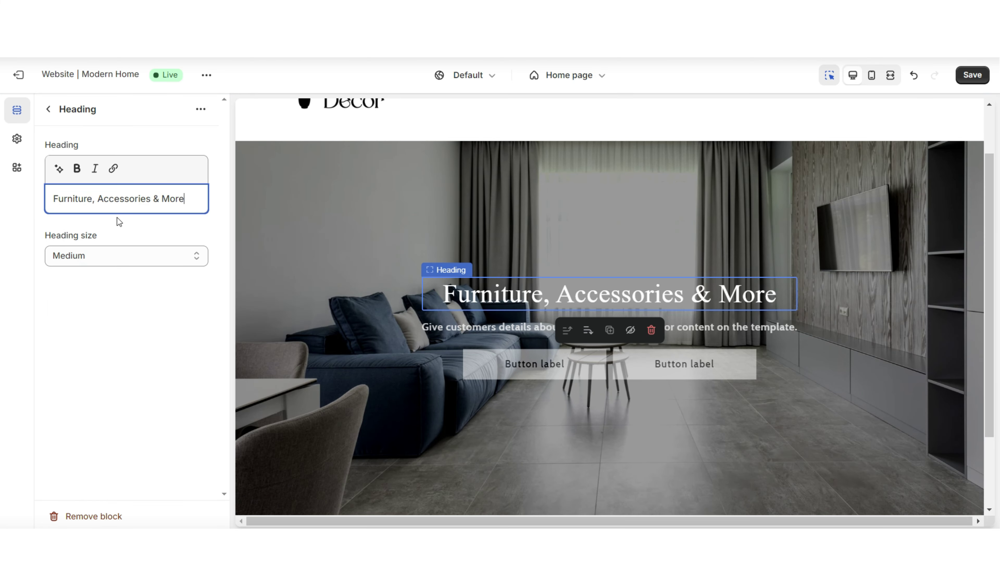
Step: Make the banner heading Large and set the description to 'SHOP OUR HOME DECOR COLLECTION'
left_click(100, 260)
left_click(97, 293)
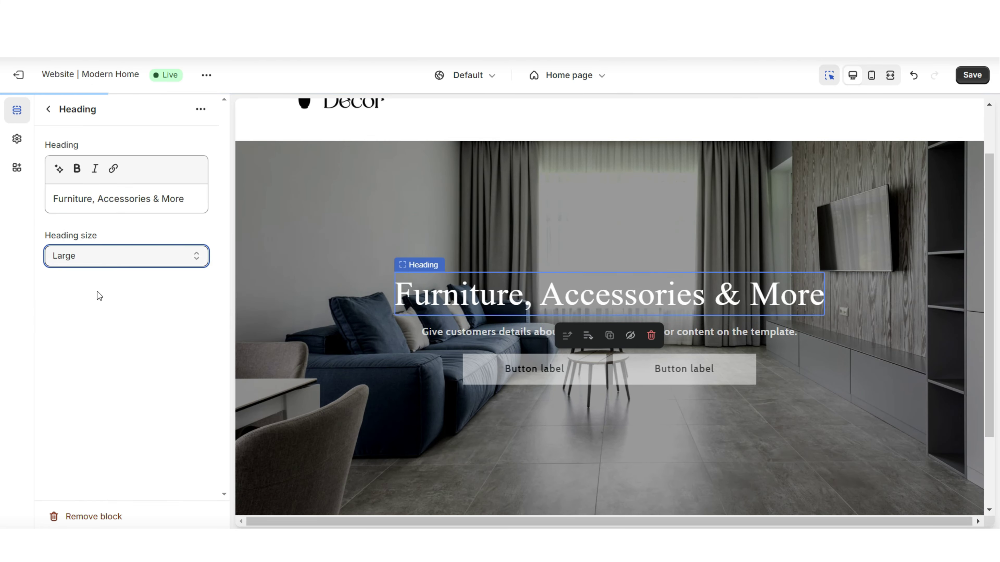
left_click(492, 327)
triple_click(79, 211)
right_click(65, 199)
left_click(90, 277)
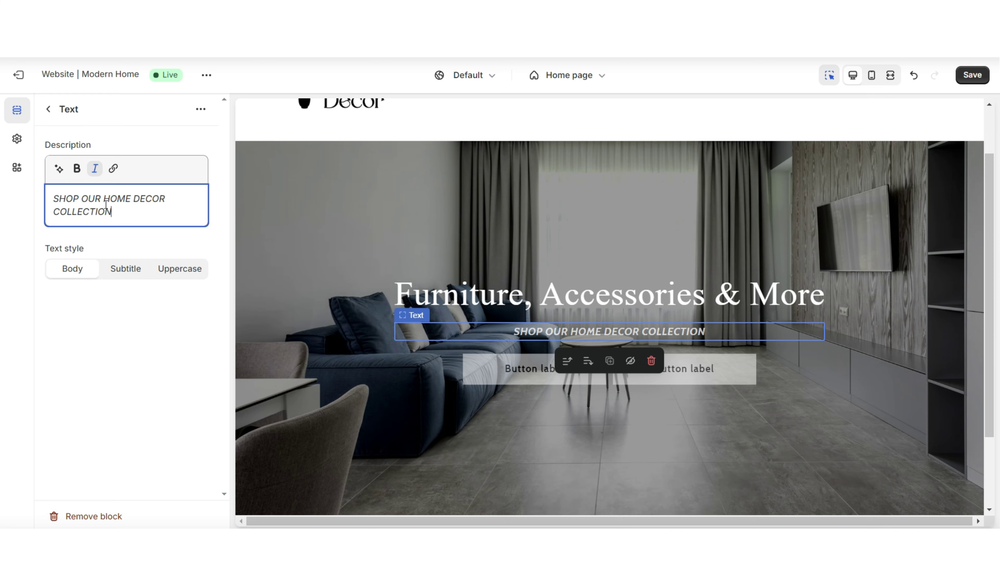
Step: Keep only the SHOP NOW button, linked to All collections, by clearing the second label
left_click(684, 369)
left_click(110, 313)
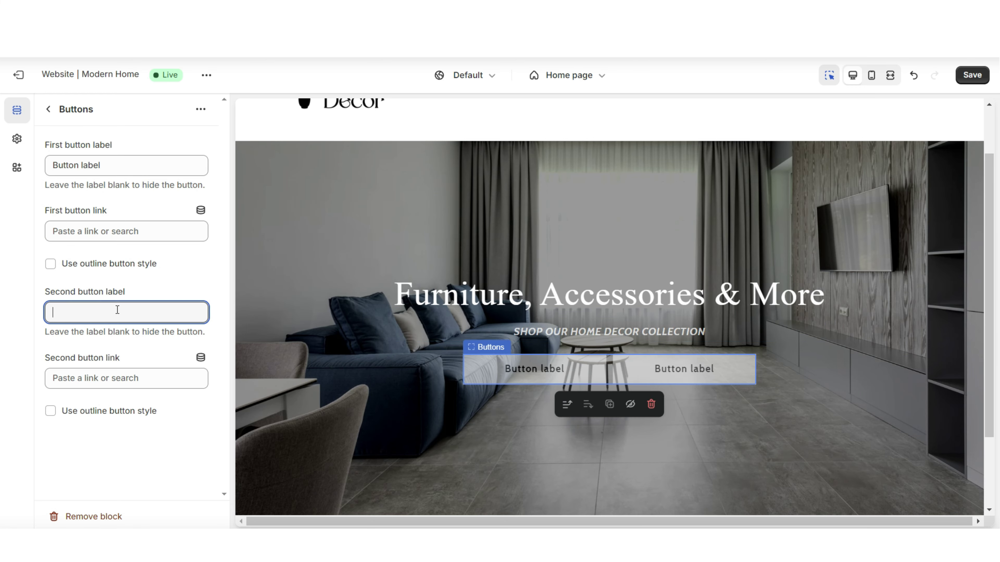
left_click(119, 231)
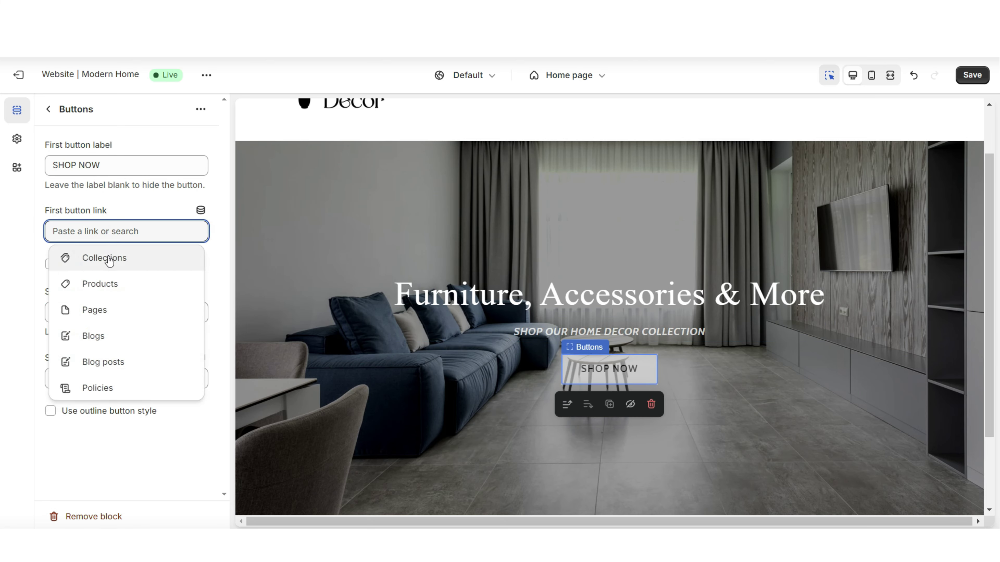
left_click(107, 258)
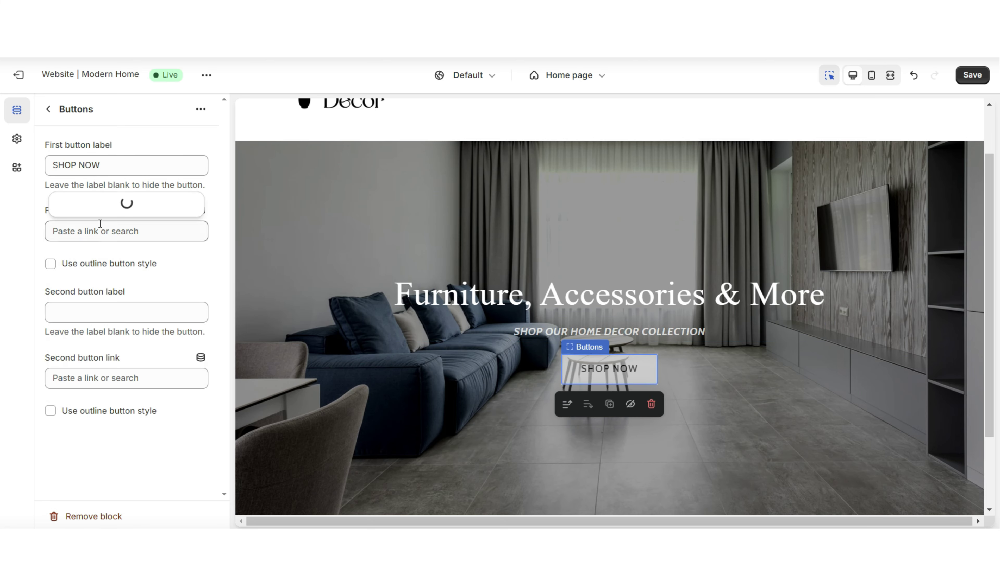
left_click(92, 283)
left_click(787, 177)
Step: Turn off the banner text container on mobile so text overlays the image
left_click(871, 75)
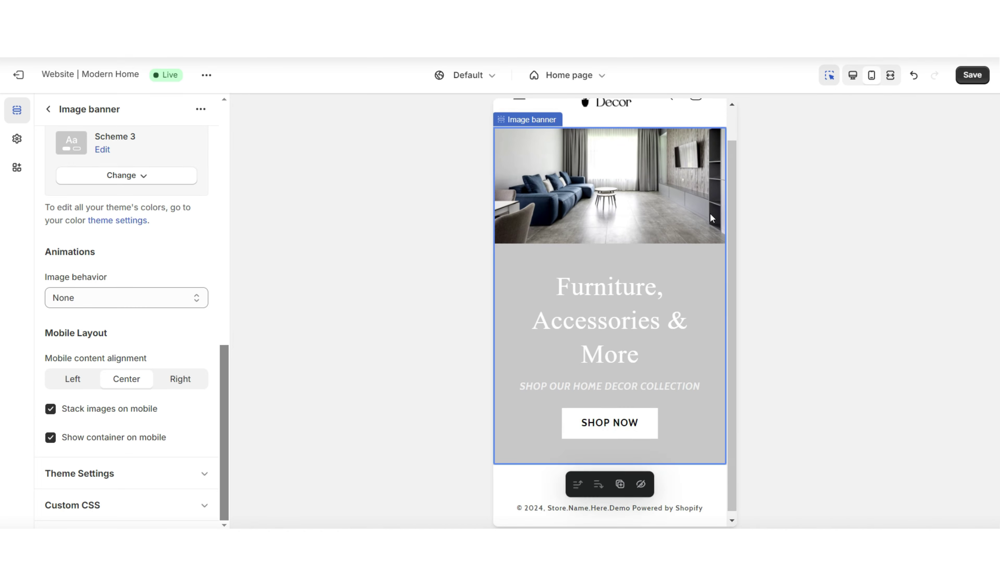
scroll(712, 218, "up", 1)
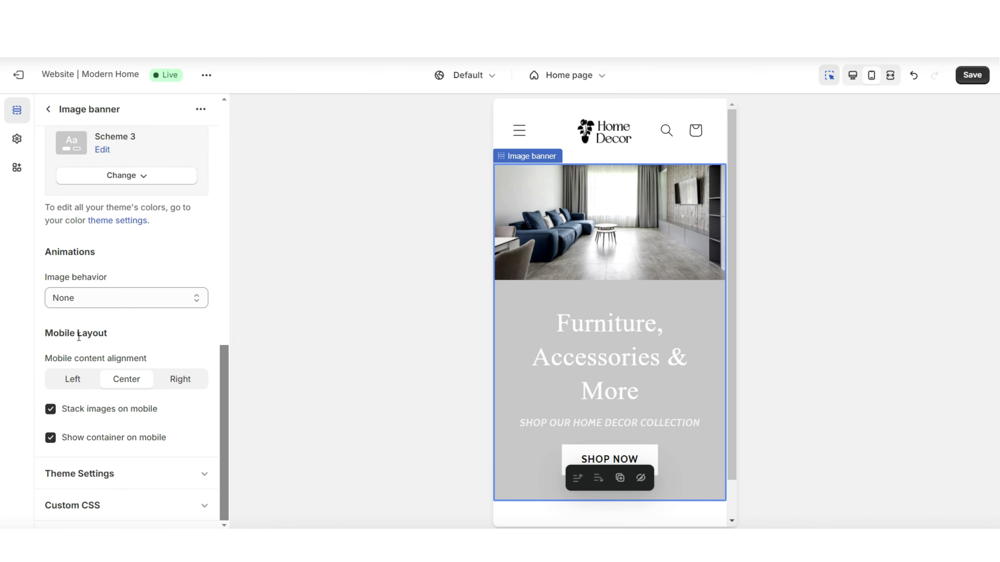
left_click(50, 439)
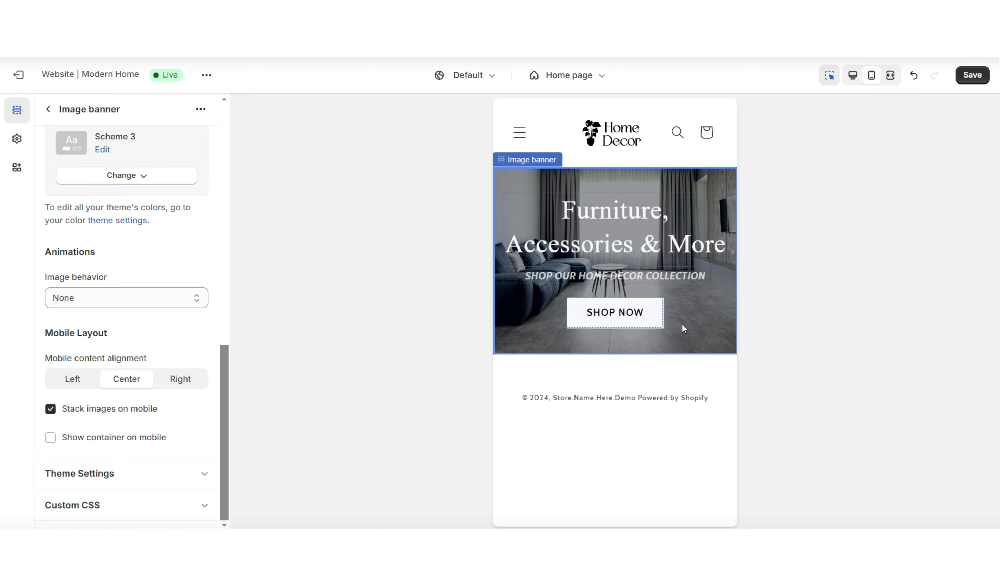
Step: Add an Email signup section below the banner with a smaller heading size
left_click(852, 75)
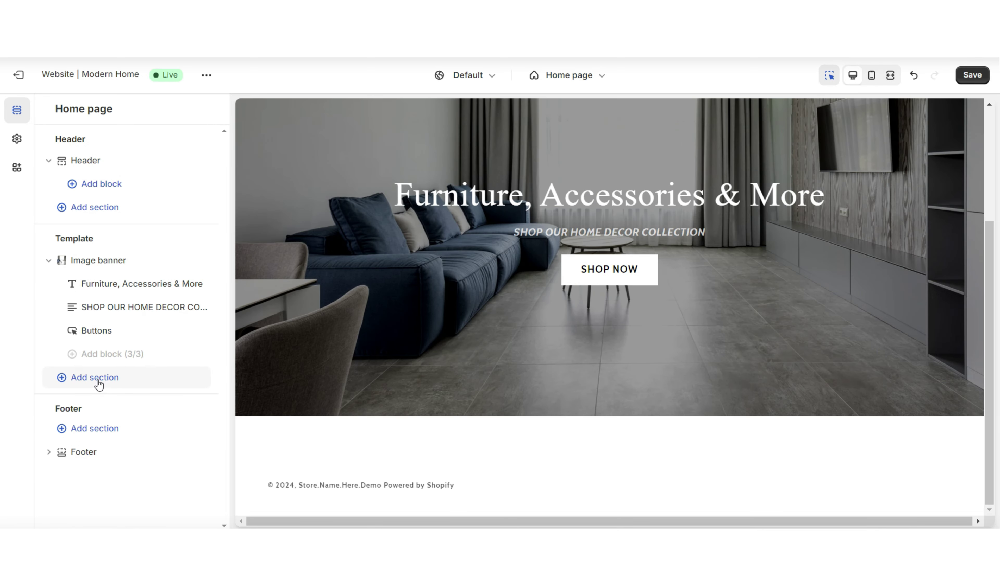
left_click(99, 382)
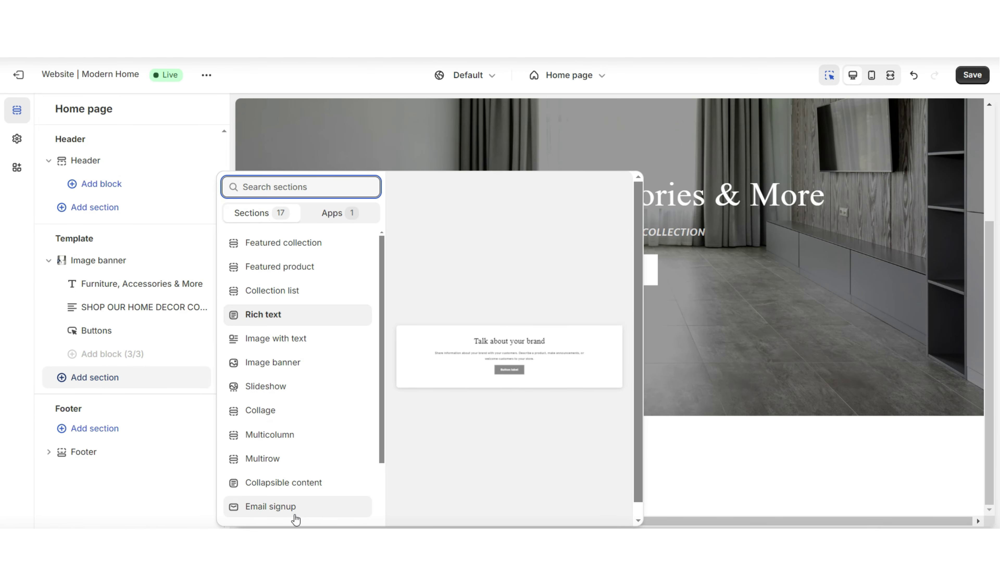
left_click(288, 508)
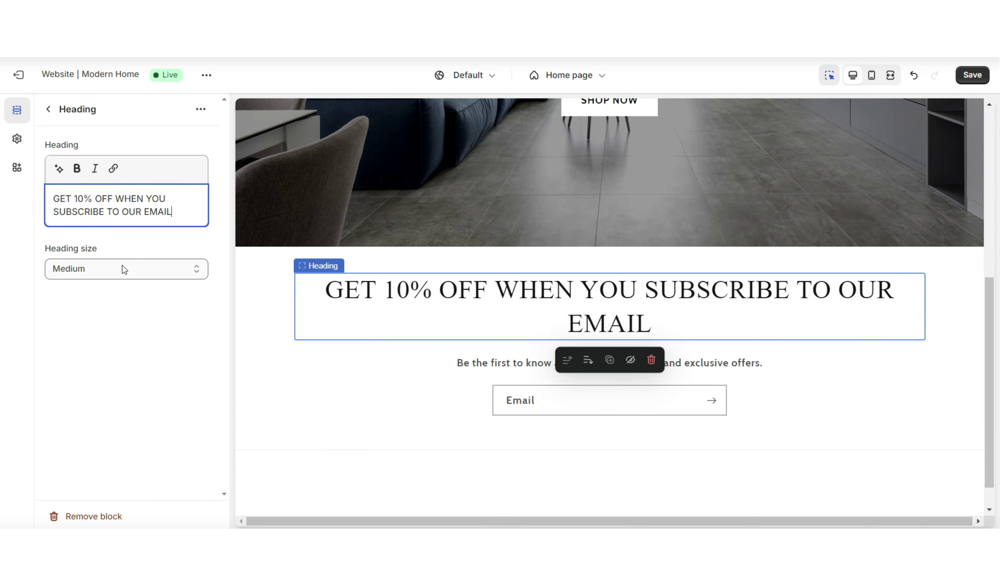
left_click(122, 268)
left_click(204, 300)
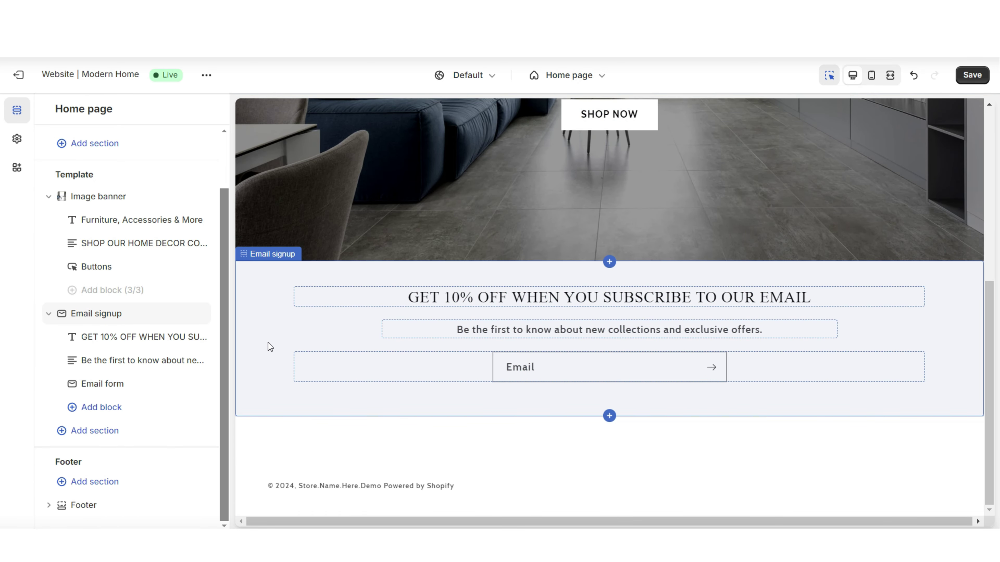
left_click(95, 430)
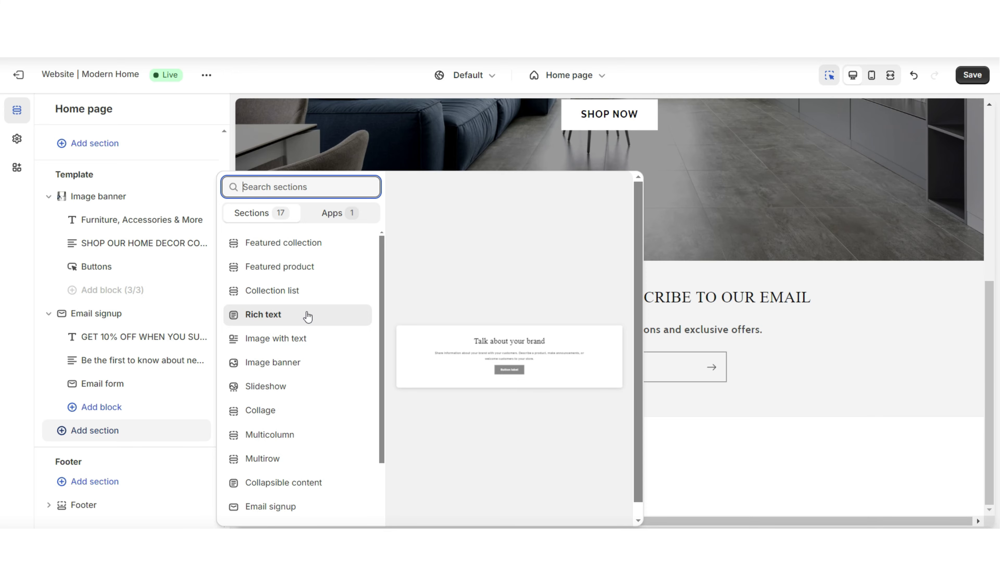
Step: Add a Rich text section headed 'ABOUT US' with extra copies of the paragraph block
left_click(307, 317)
right_click(87, 198)
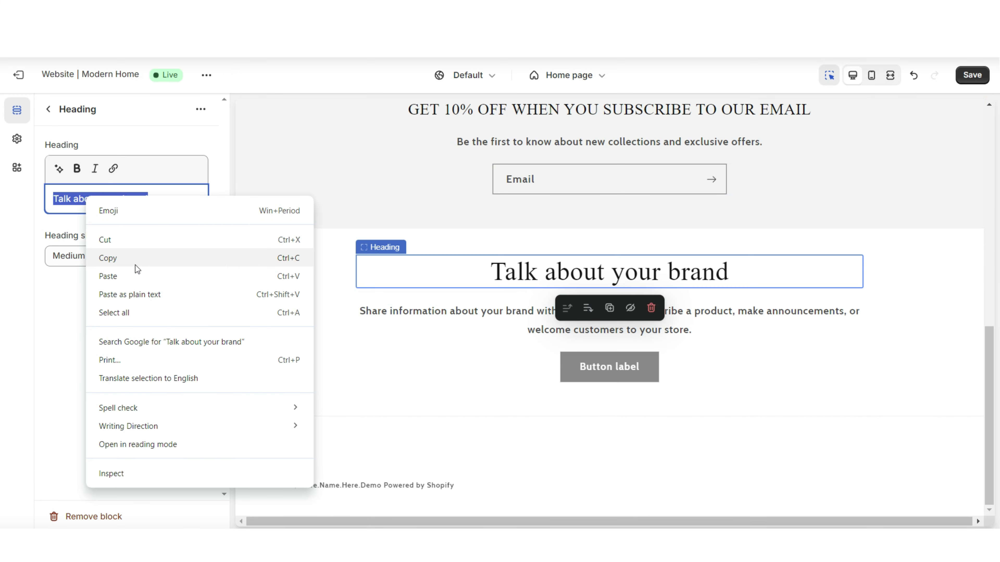
left_click(136, 284)
left_click(609, 329)
left_click(609, 359)
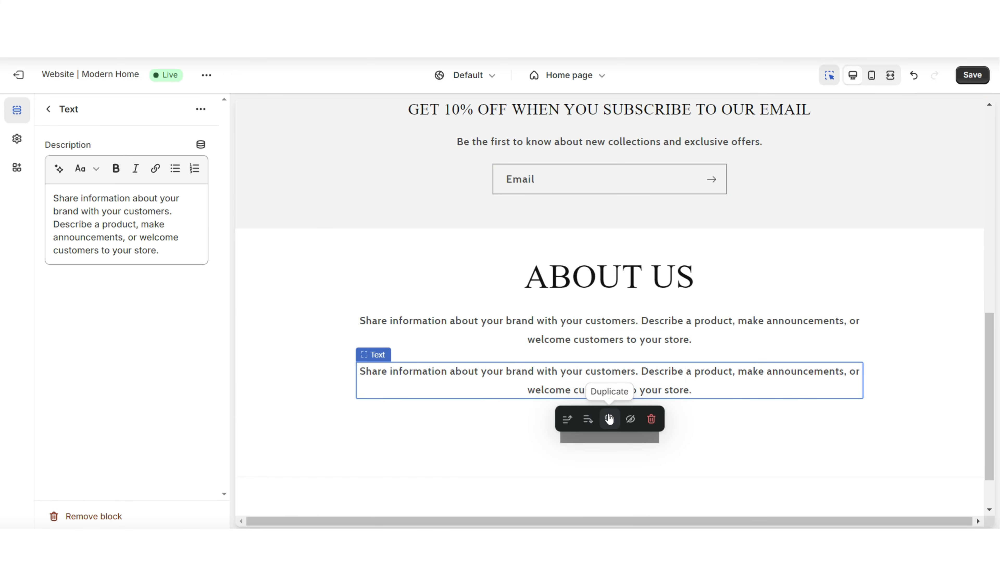
left_click(609, 419)
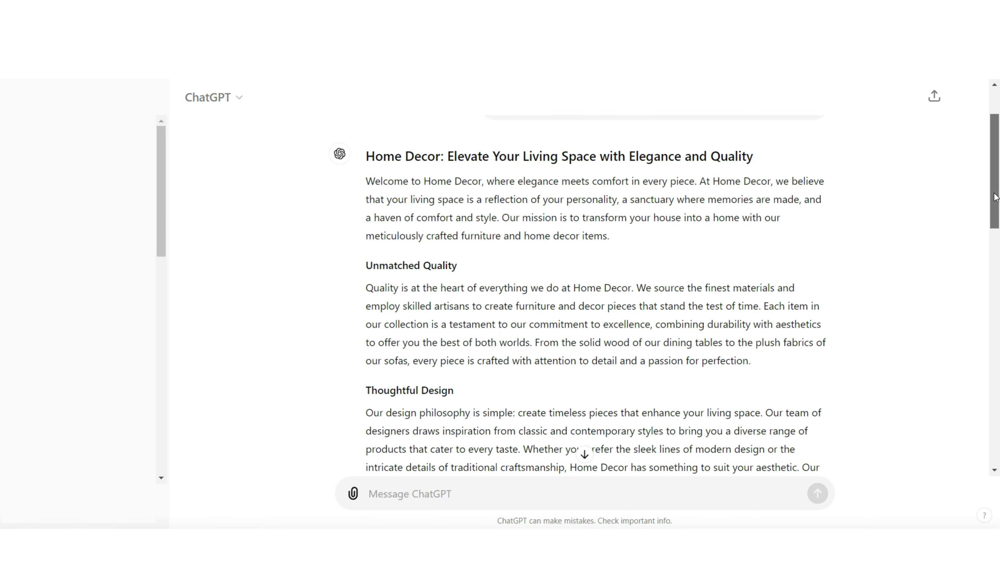
Step: Split off the first sentence as its own paragraph and style it as bold Heading 3
scroll(987, 262, "down", 6)
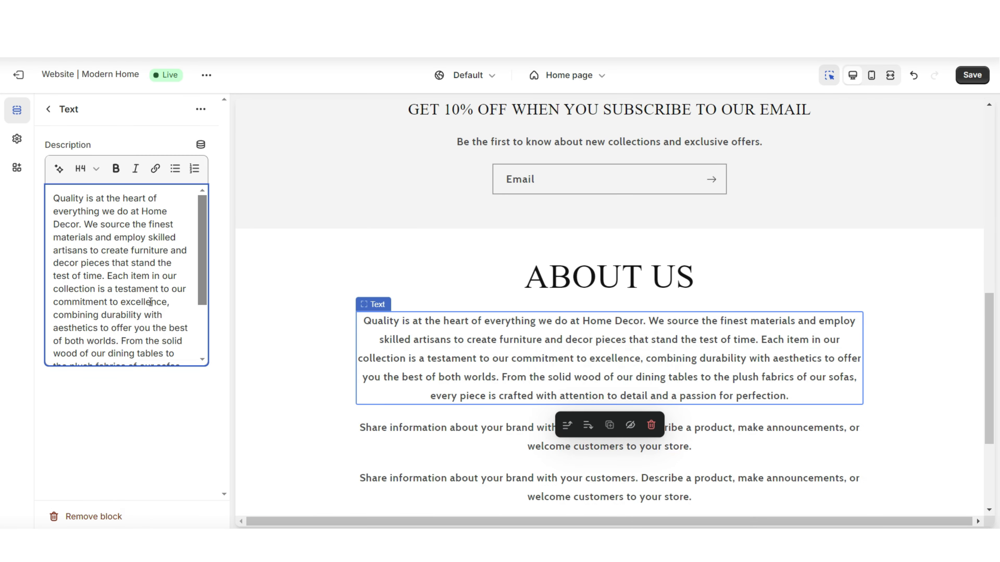
left_click(83, 224)
key("Return")
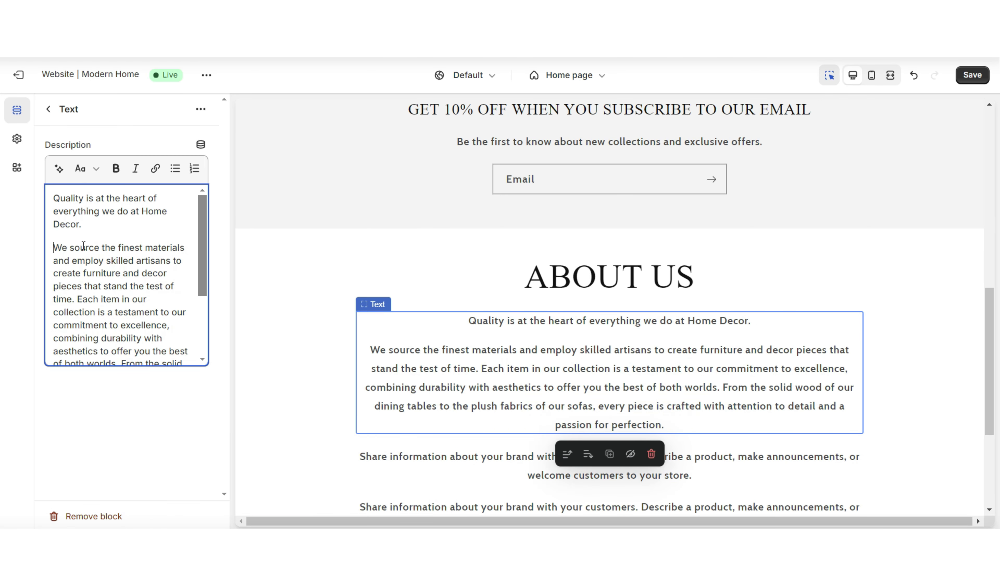
left_click_drag(86, 227, 47, 188)
left_click(90, 179)
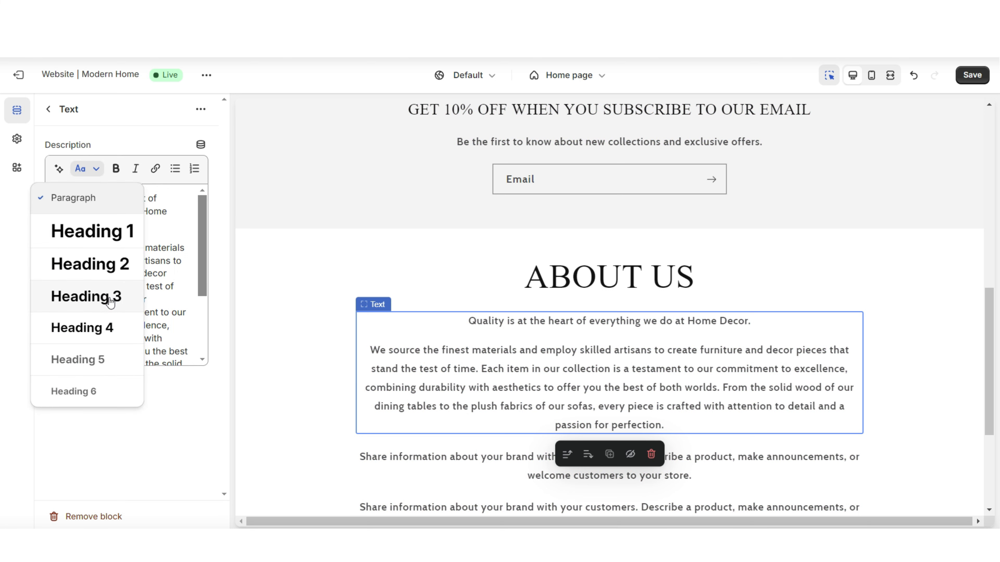
left_click(110, 293)
left_click(116, 169)
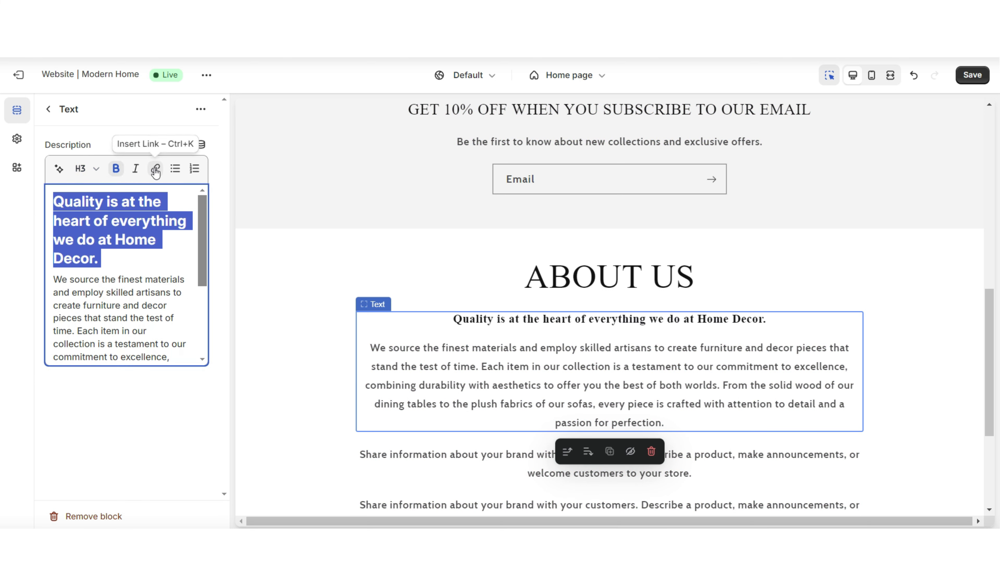
left_click(155, 170)
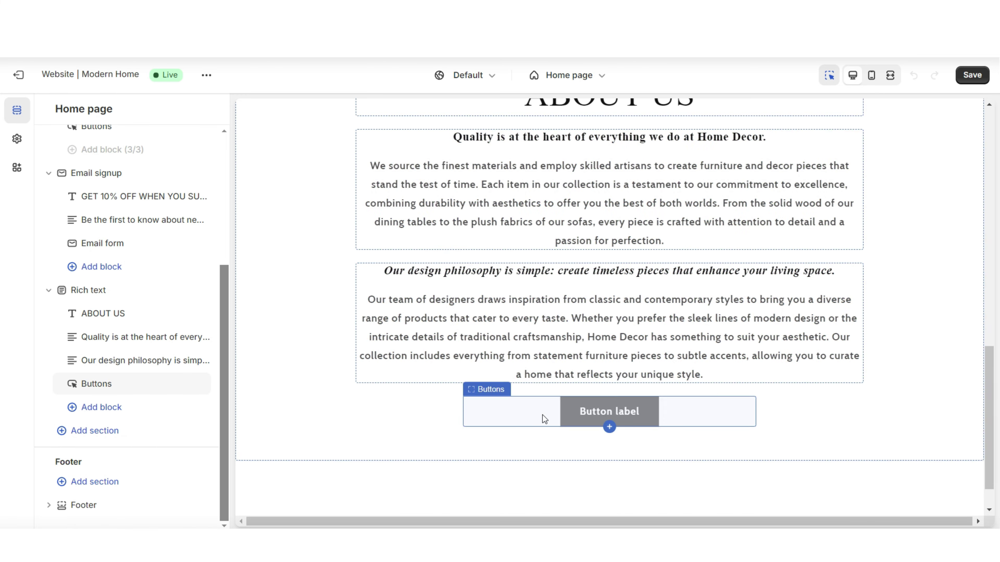
Step: Remove the section's button, left-align its content and apply Scheme 1
left_click(542, 417)
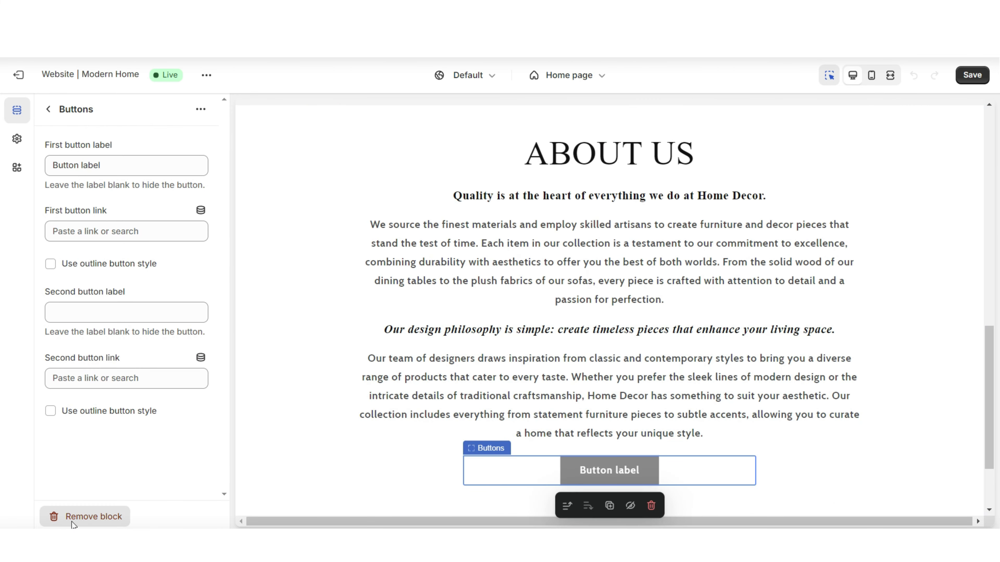
left_click(282, 162)
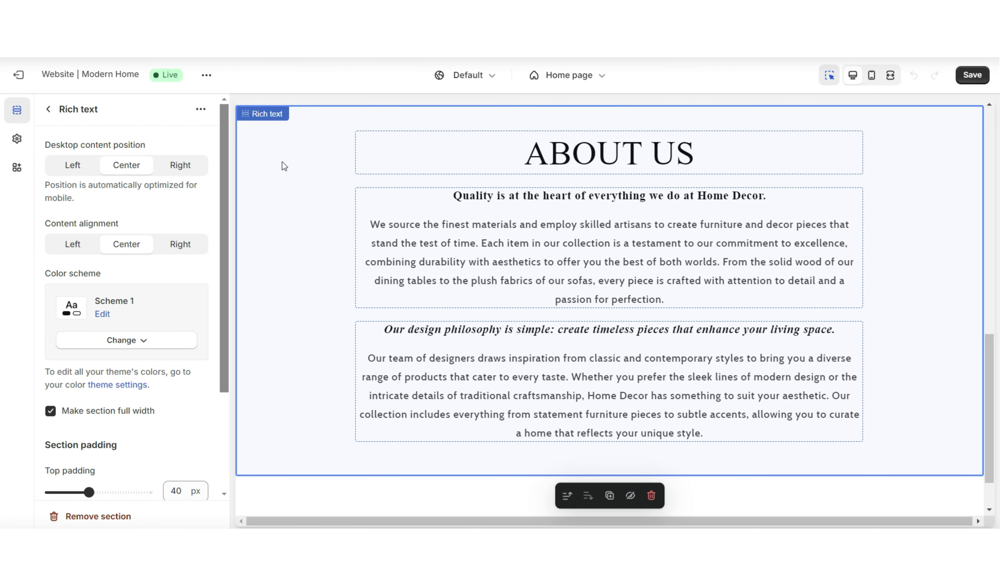
left_click(73, 244)
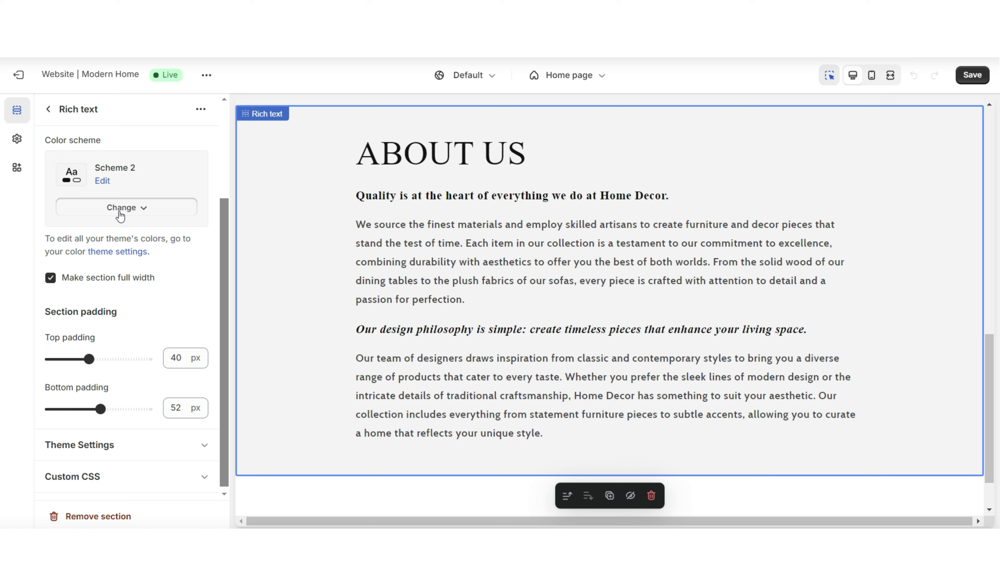
left_click(122, 207)
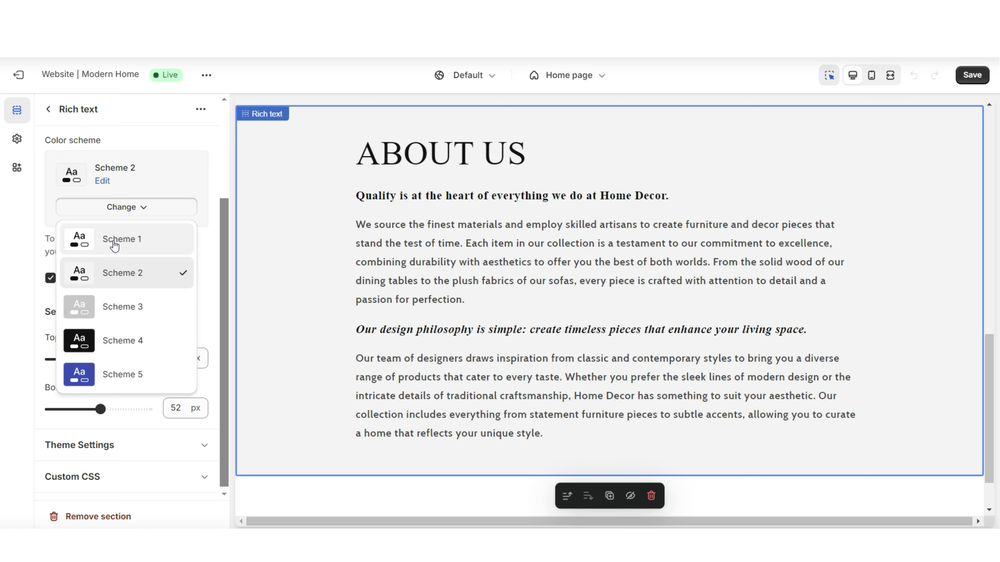
left_click(114, 239)
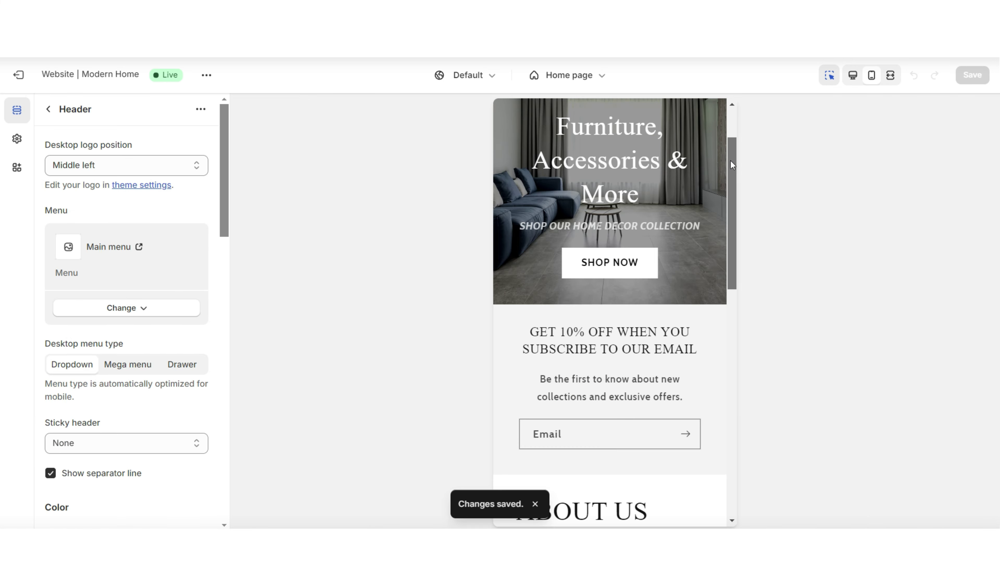
left_click_drag(729, 161, 734, 332)
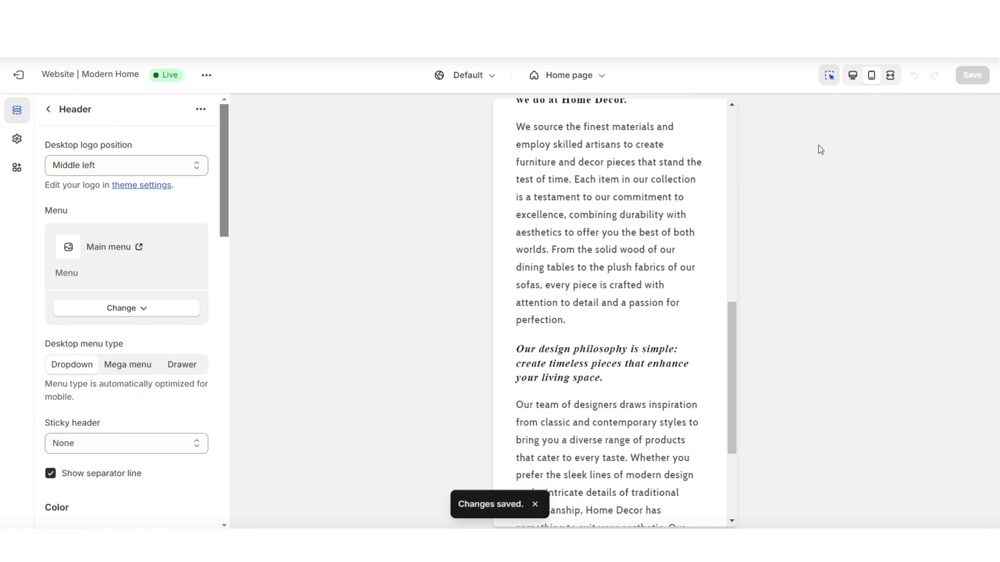
Step: Add a Collection list section with 6 desktop columns, six collection cards and a View all button
left_click(81, 428)
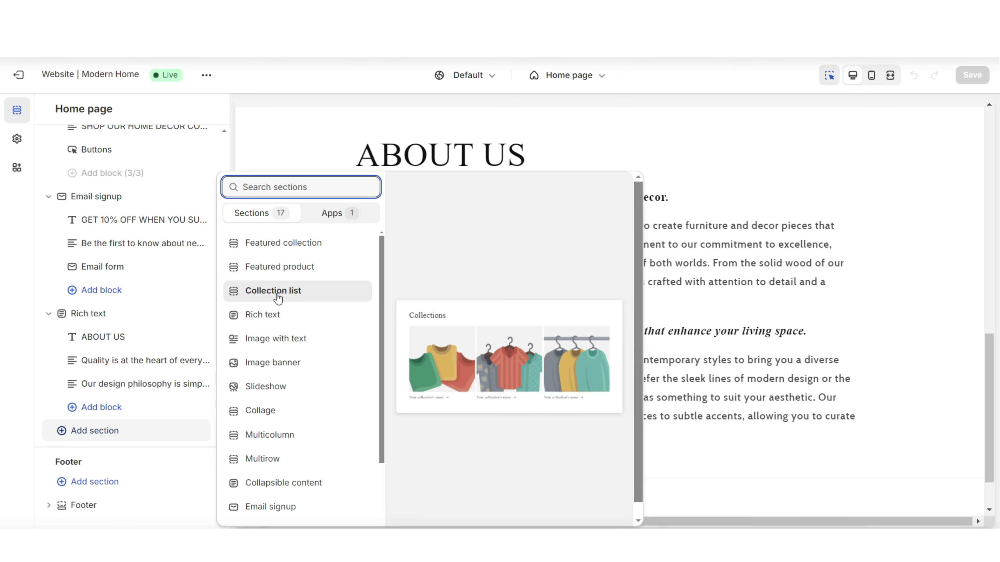
left_click(273, 292)
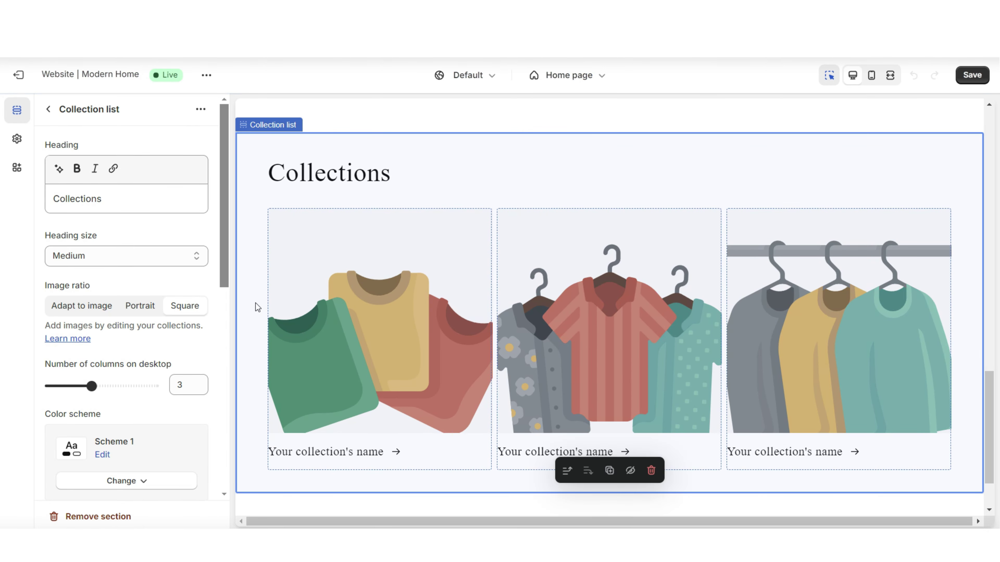
left_click_drag(91, 386, 158, 386)
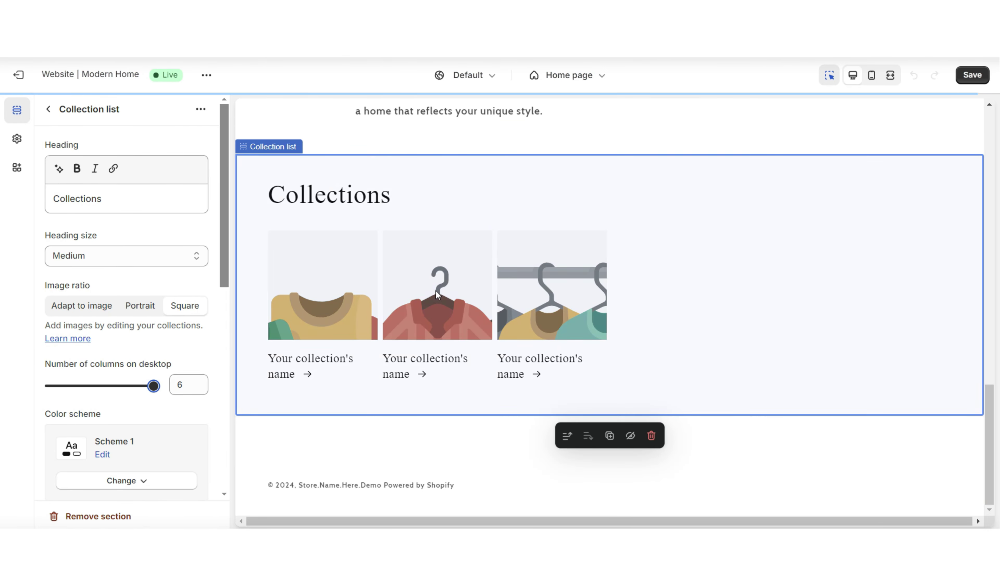
left_click(551, 299)
left_click(551, 413)
double_click(669, 413)
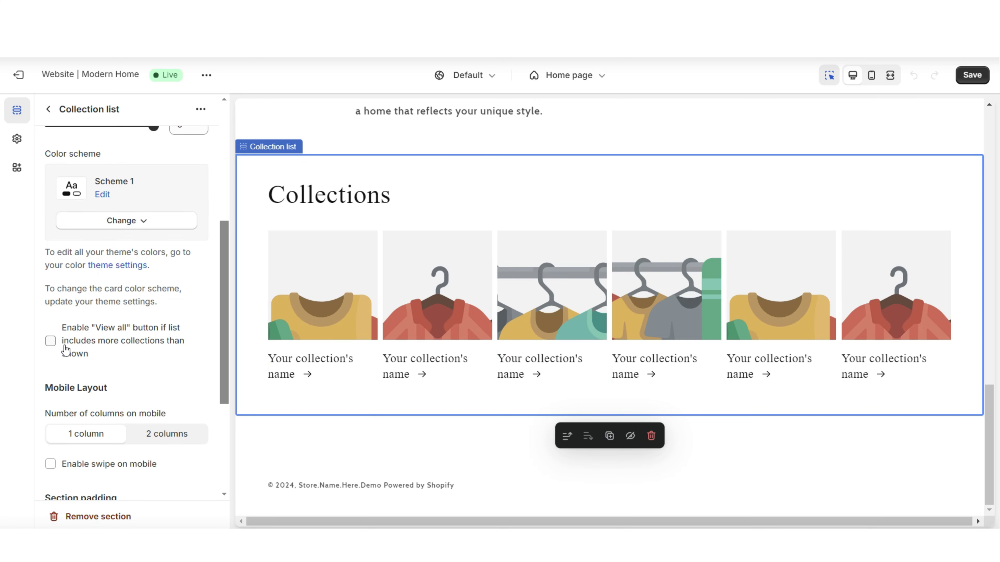
left_click(51, 341)
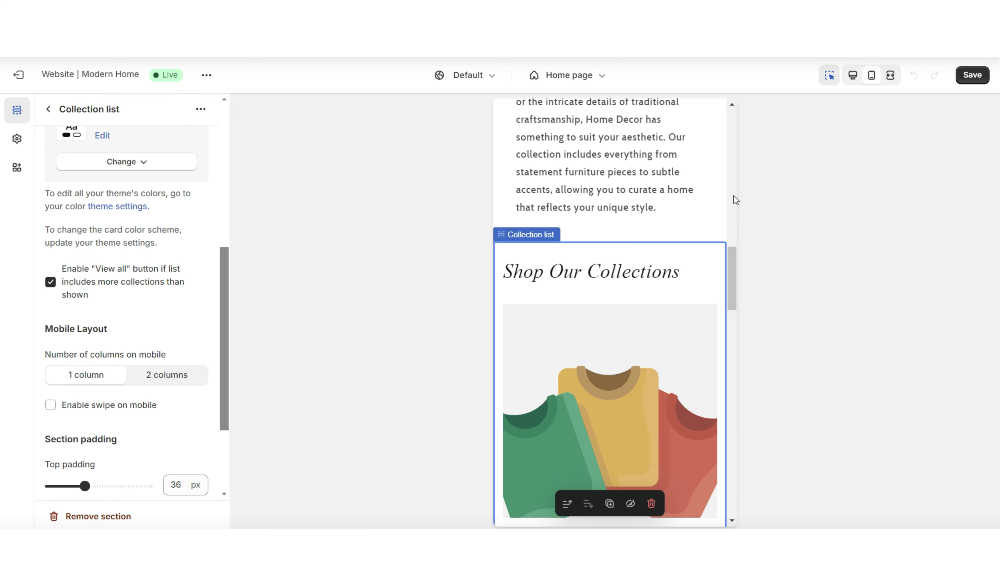
Step: Show two collection columns on mobile and move the first collection card toward third place
scroll(669, 276, "down", 5)
scroll(163, 257, "down", 3)
left_click(164, 254)
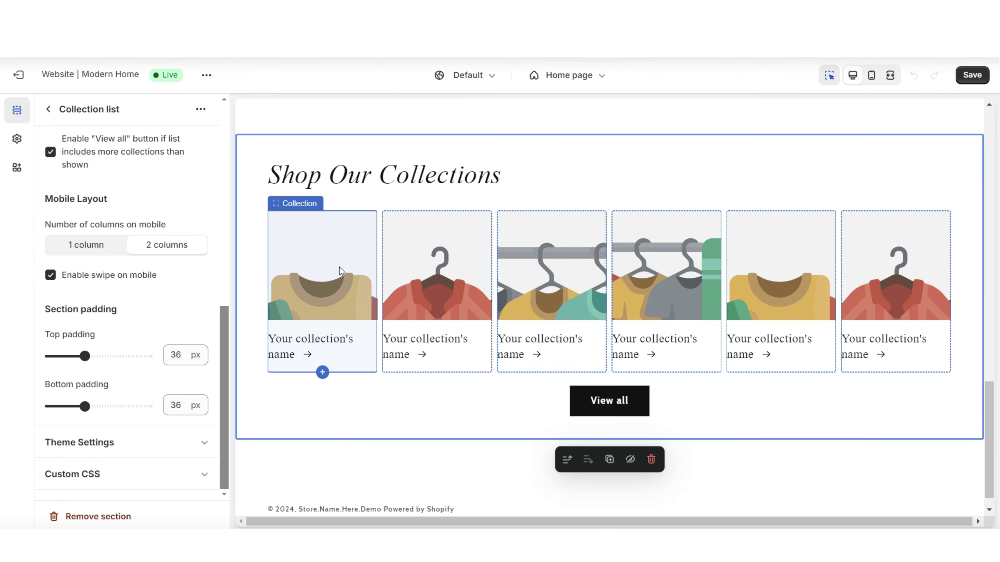
left_click(339, 267)
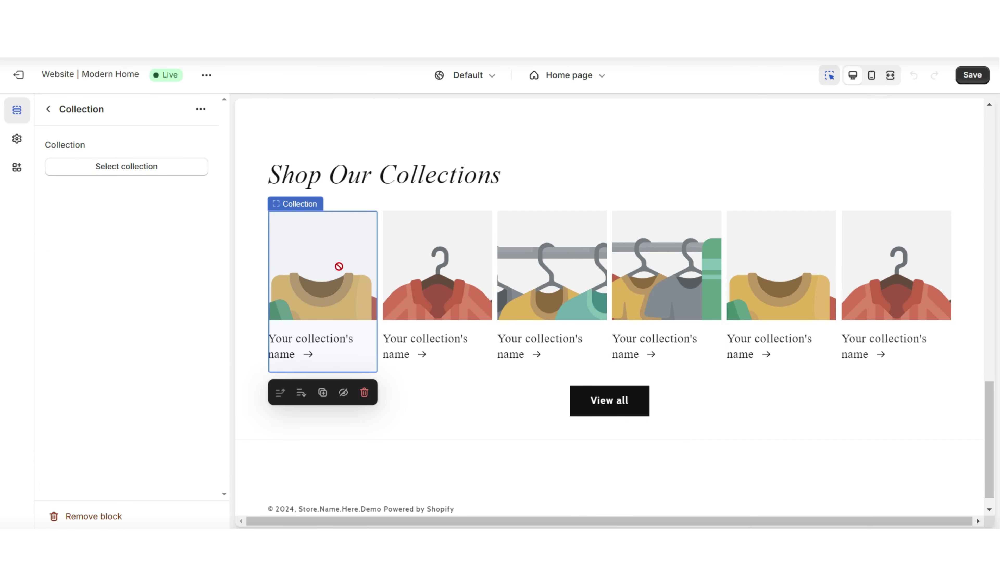
left_click_drag(340, 281, 599, 311)
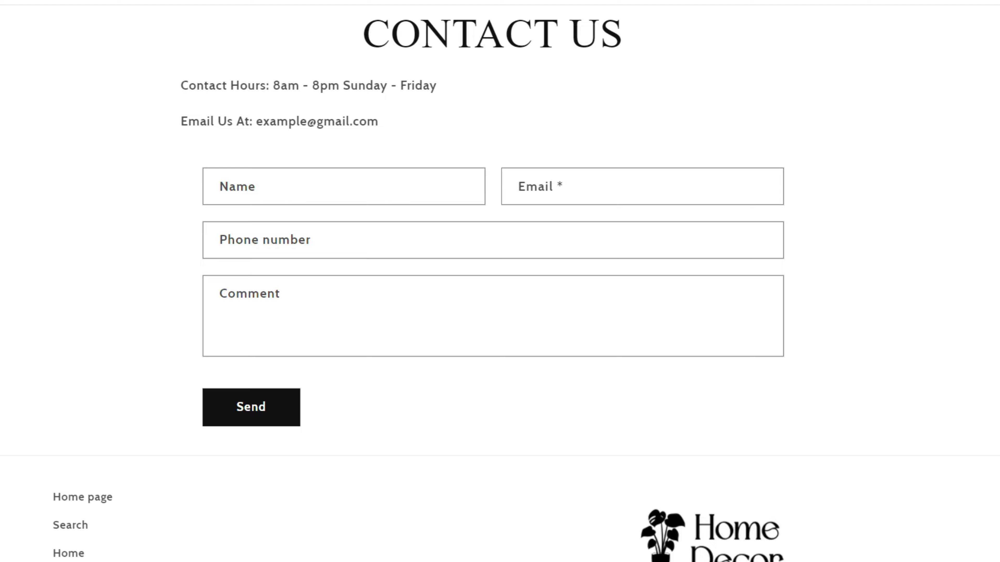
scroll(500, 284, "up", 3)
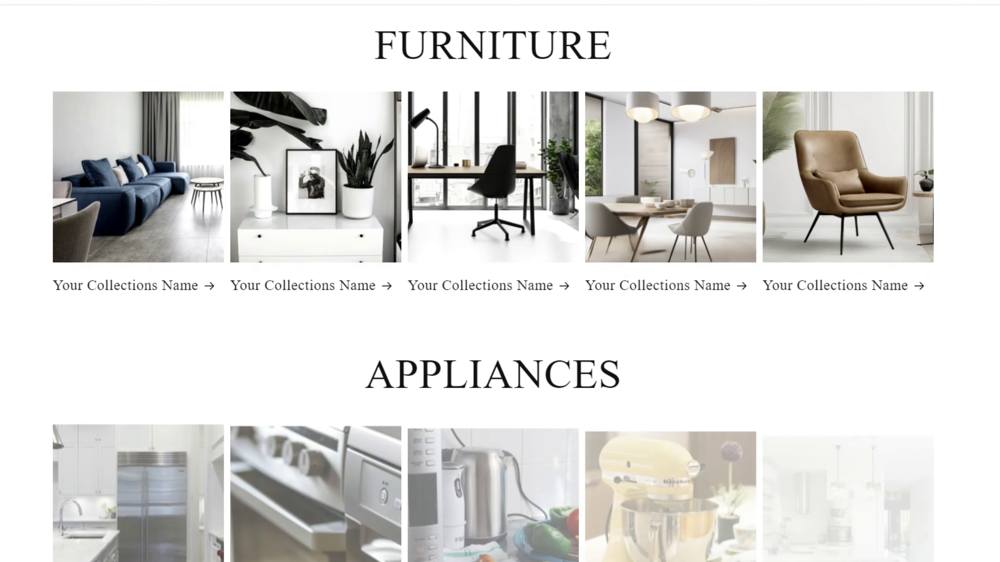
scroll(892, 227, "down", 1)
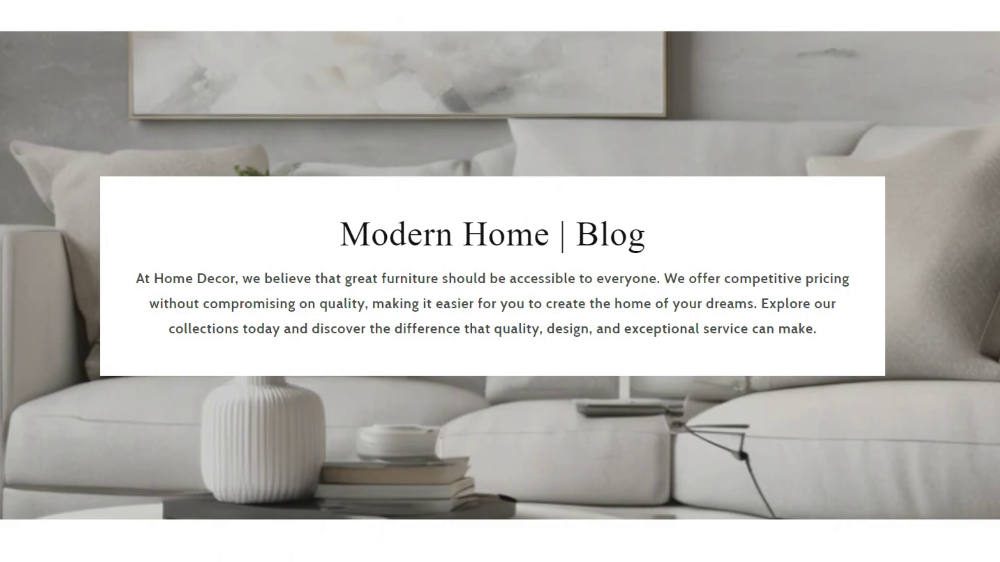
scroll(500, 281, "down", 5)
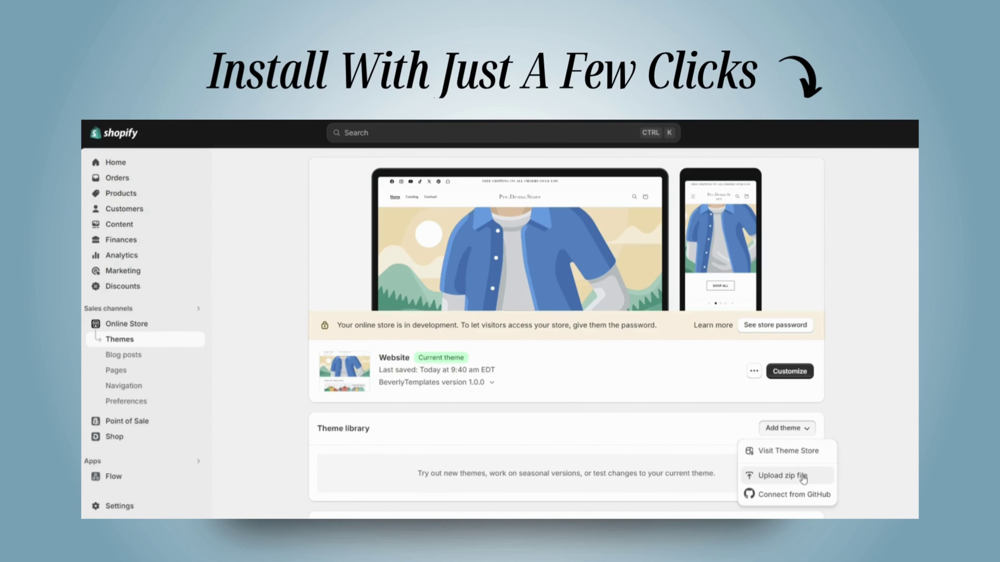
left_click(803, 478)
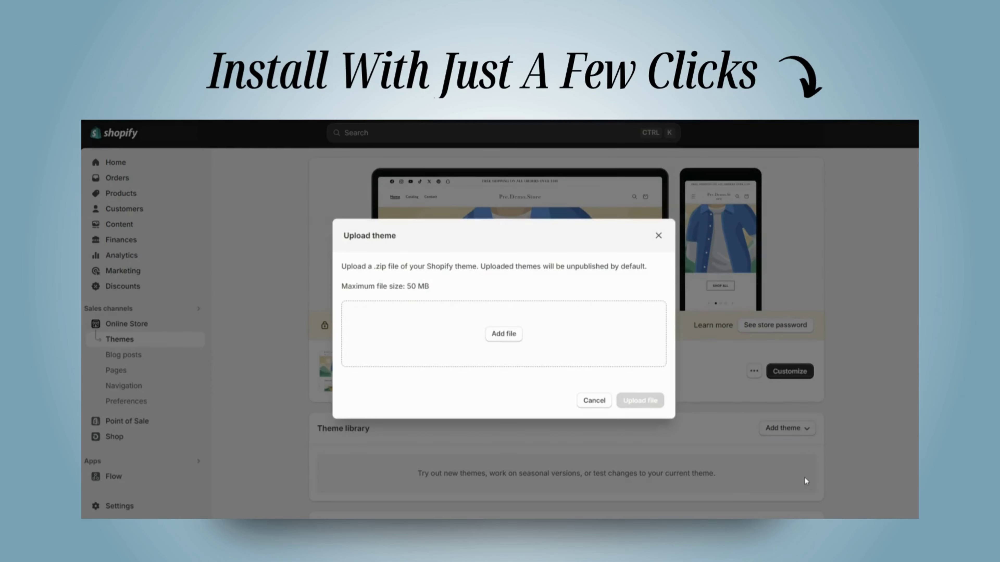
scroll(844, 412, "down", 3)
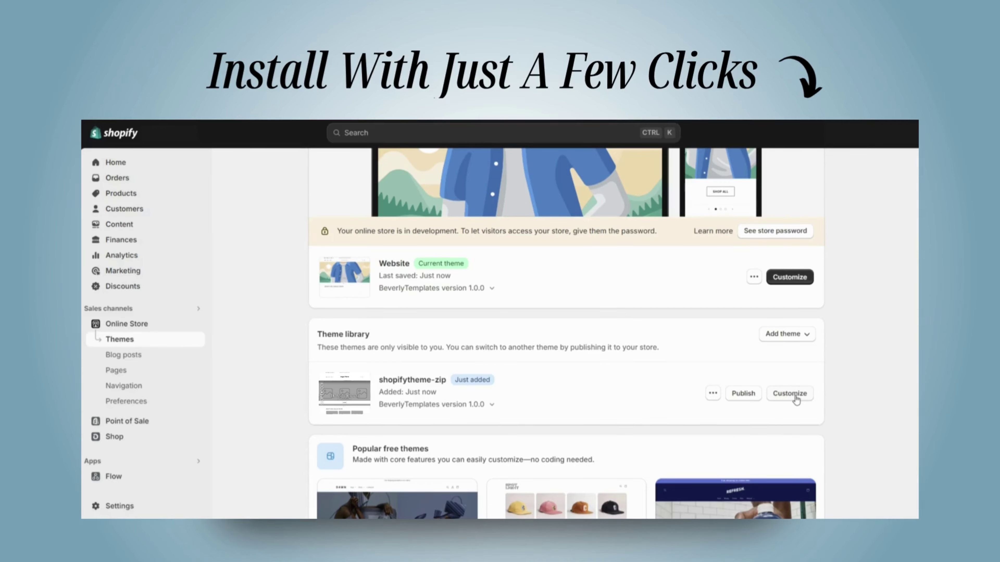
left_click(796, 394)
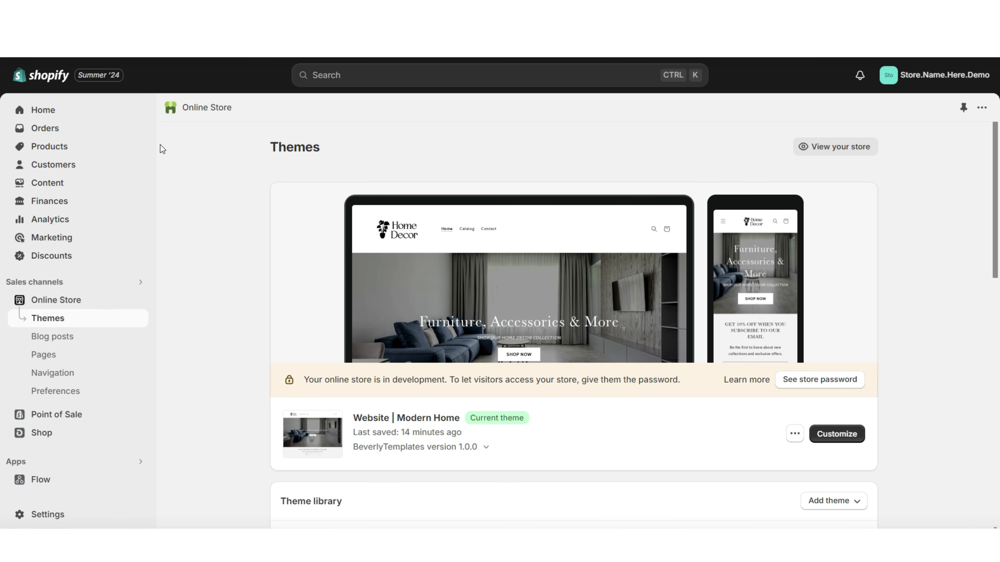
Step: Create a new collection titled 'Your Collections Name'
left_click(50, 146)
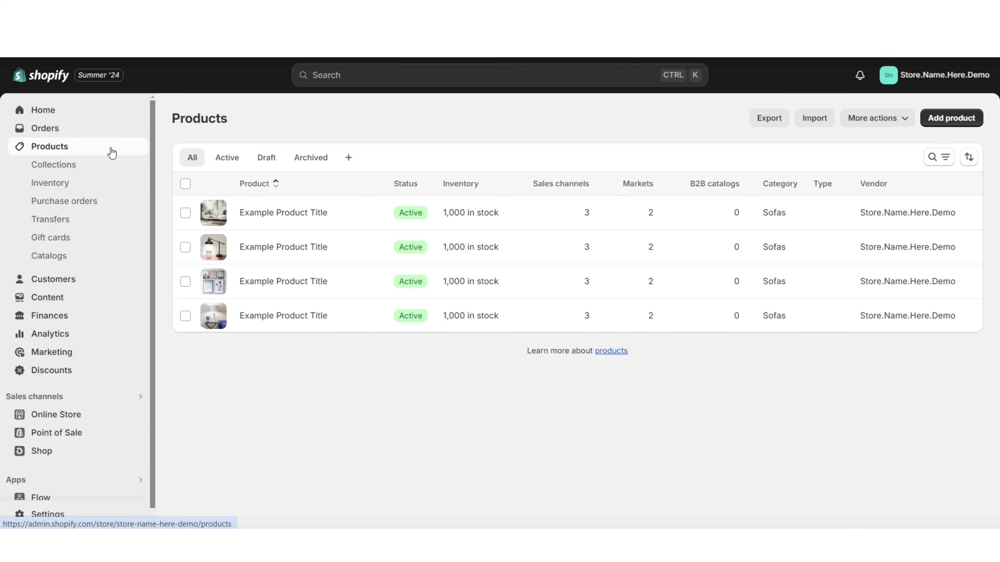
left_click(105, 169)
left_click(575, 370)
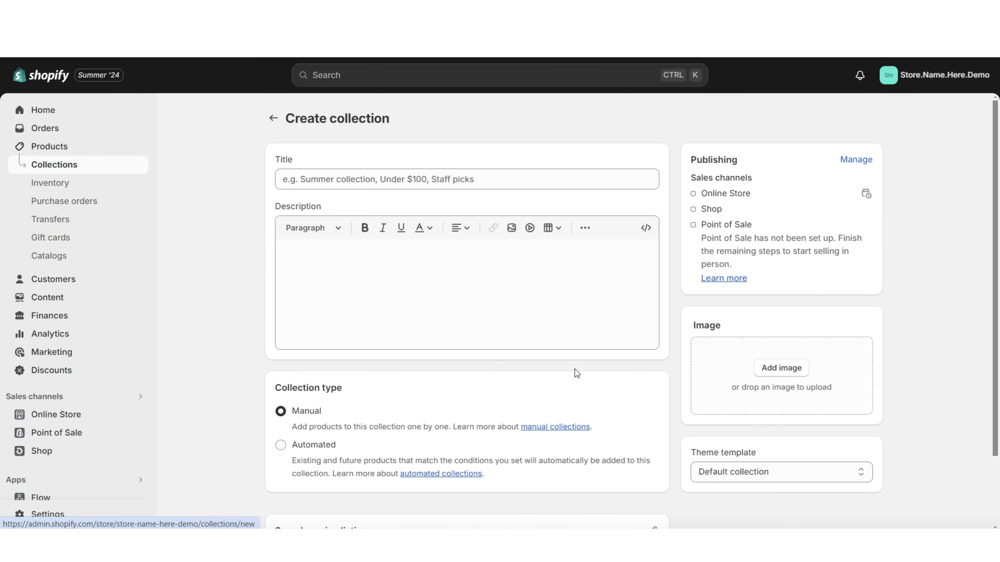
left_click(292, 176)
type("Your Collections Name")
Step: Save the collection and add the example products to it
scroll(295, 187, "down", 2)
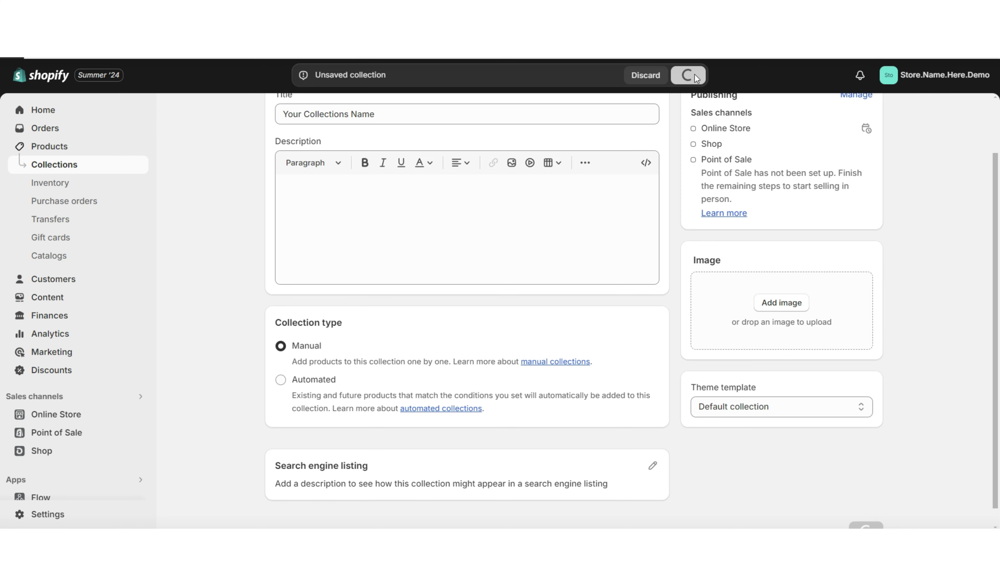
left_click(488, 294)
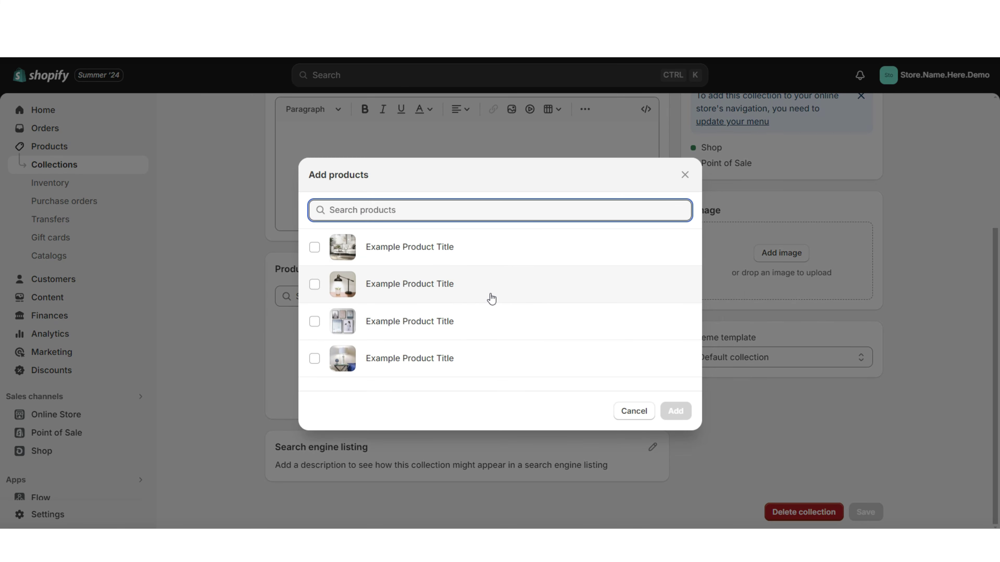
left_click(315, 248)
left_click(315, 322)
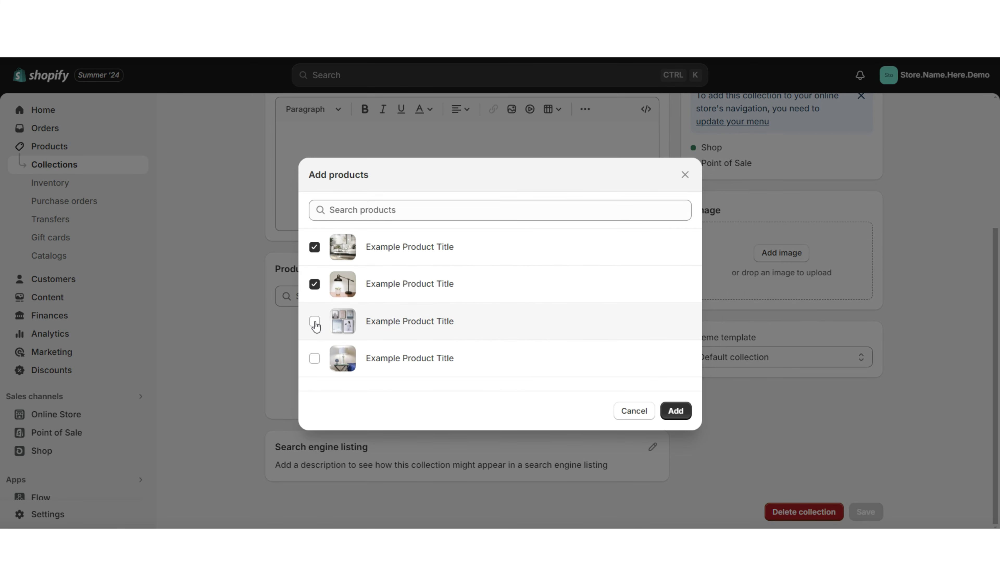
left_click(315, 359)
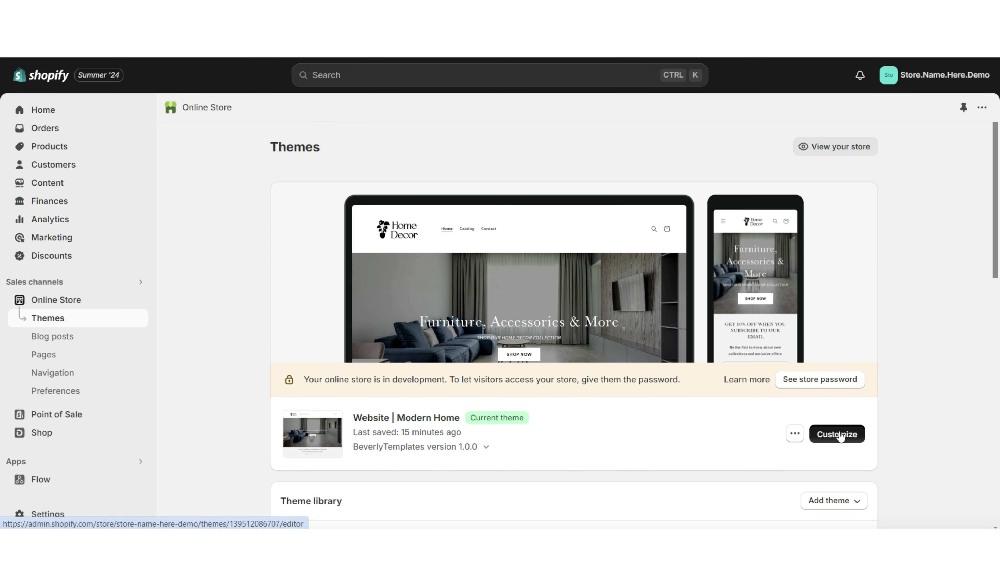
left_click(838, 435)
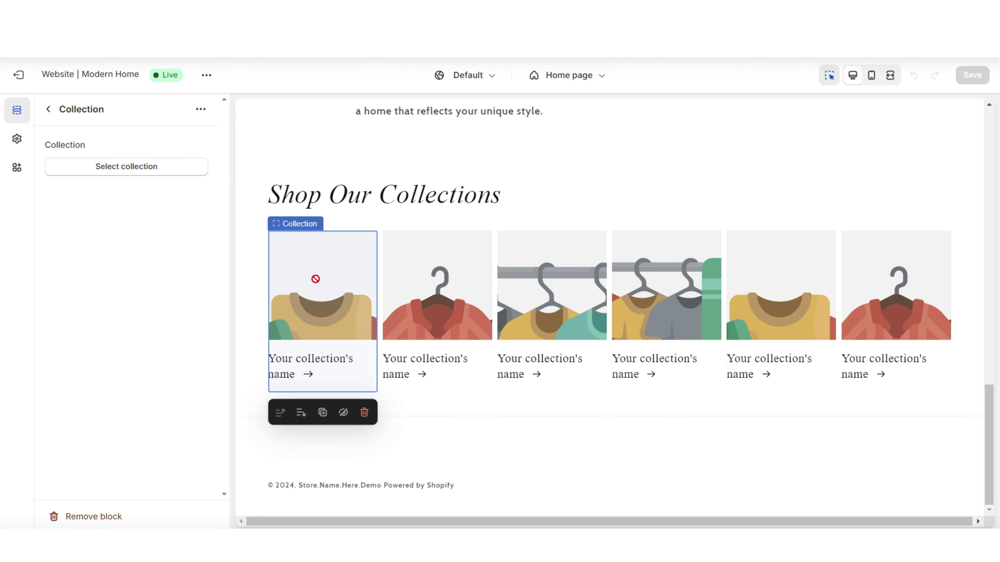
Step: Link the first collection card to 'Your Collections Name' and preview that collection's page
left_click(140, 173)
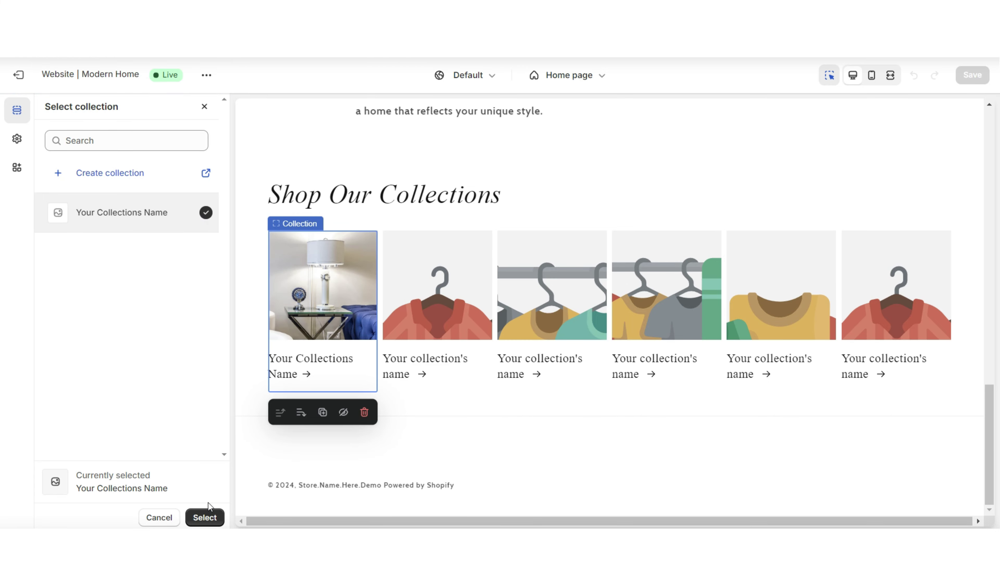
left_click(205, 517)
left_click(328, 306)
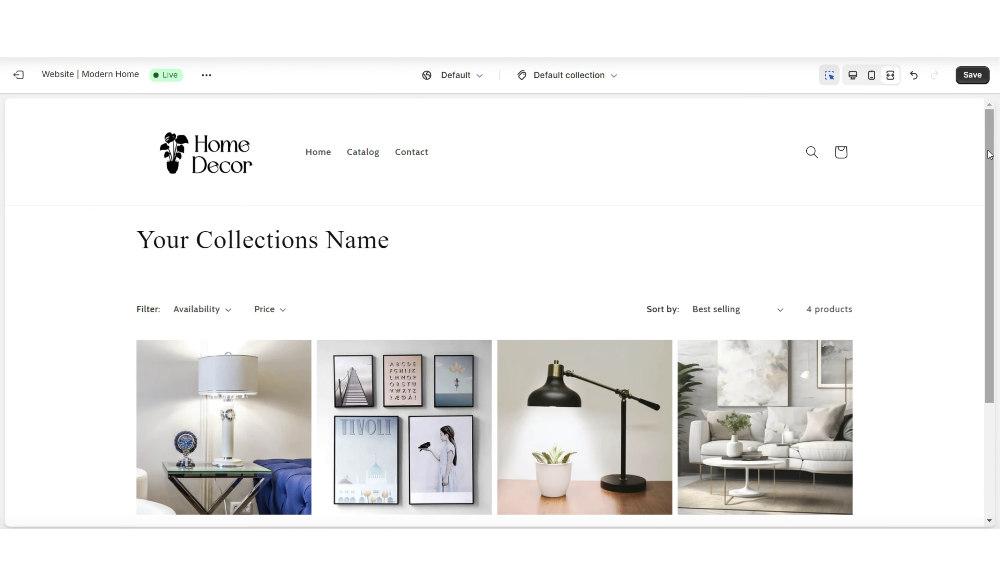
scroll(989, 155, "down", 2)
scroll(990, 154, "up", 2)
scroll(989, 154, "down", 3)
scroll(946, 150, "up", 3)
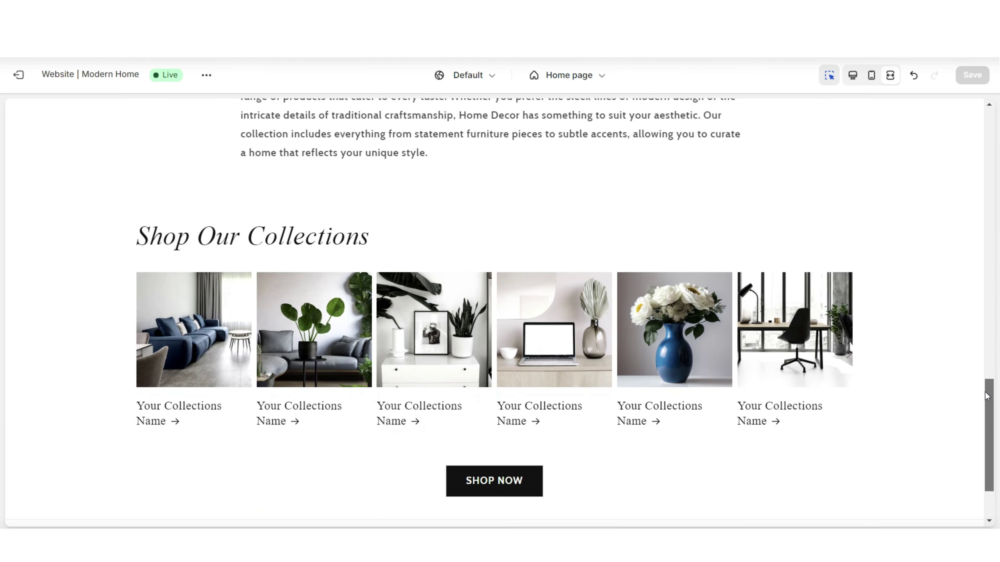
left_click_drag(987, 396, 988, 127)
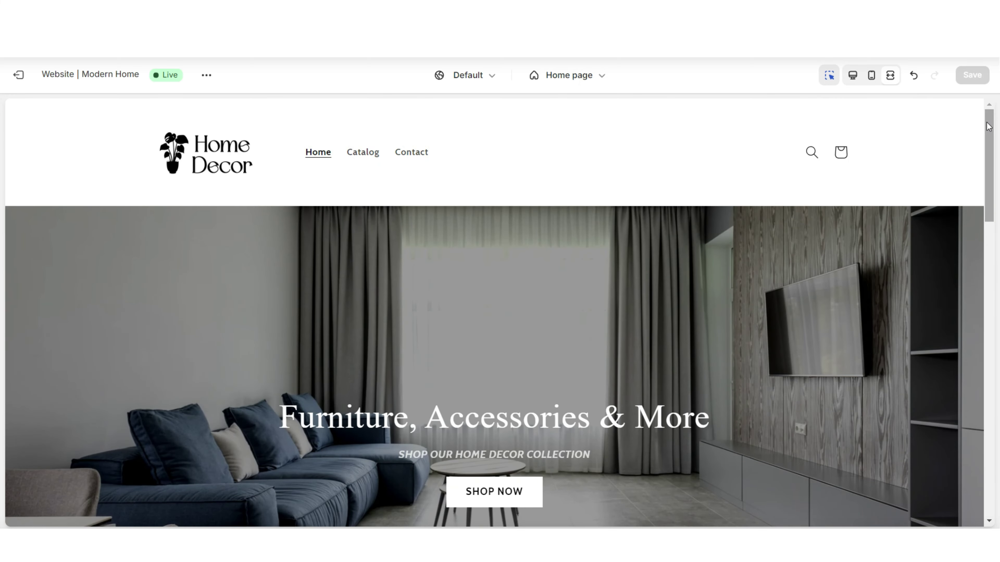
Step: Switch to editing the Collections list page template and leave full-screen preview
left_click(507, 384)
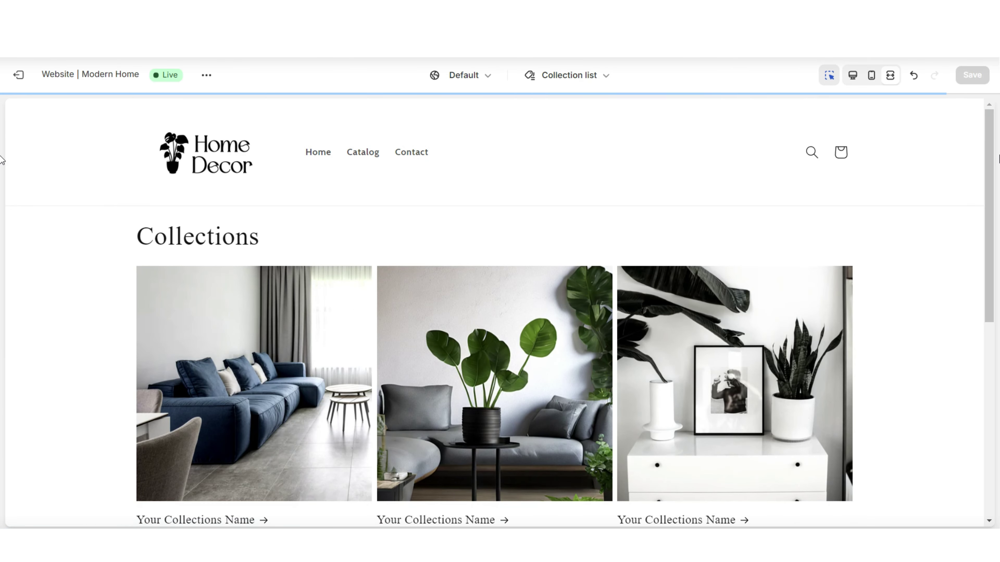
scroll(991, 166, "down", 3)
scroll(994, 166, "up", 3)
scroll(993, 166, "down", 10)
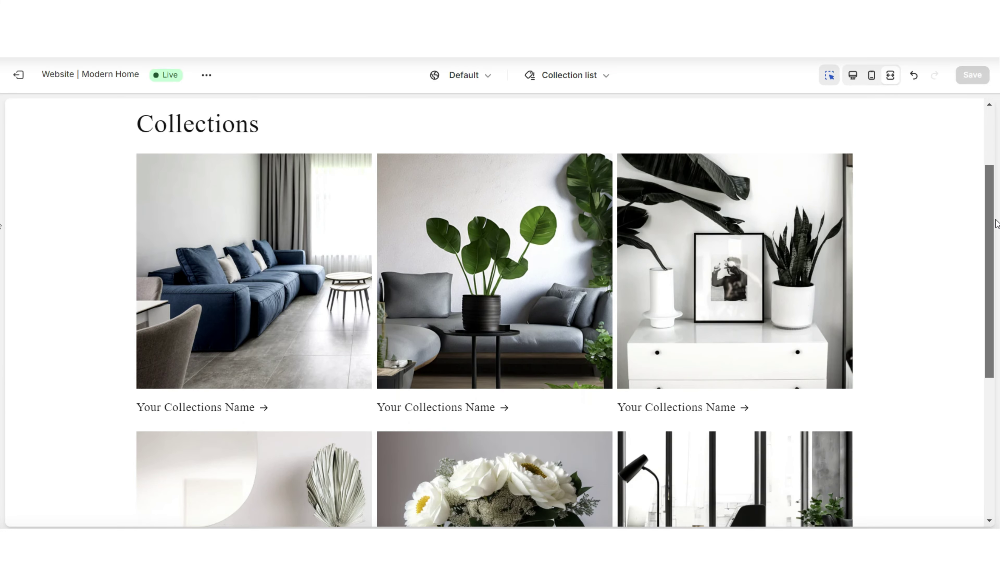
scroll(993, 276, "up", 5)
key("ctrl+shift+f")
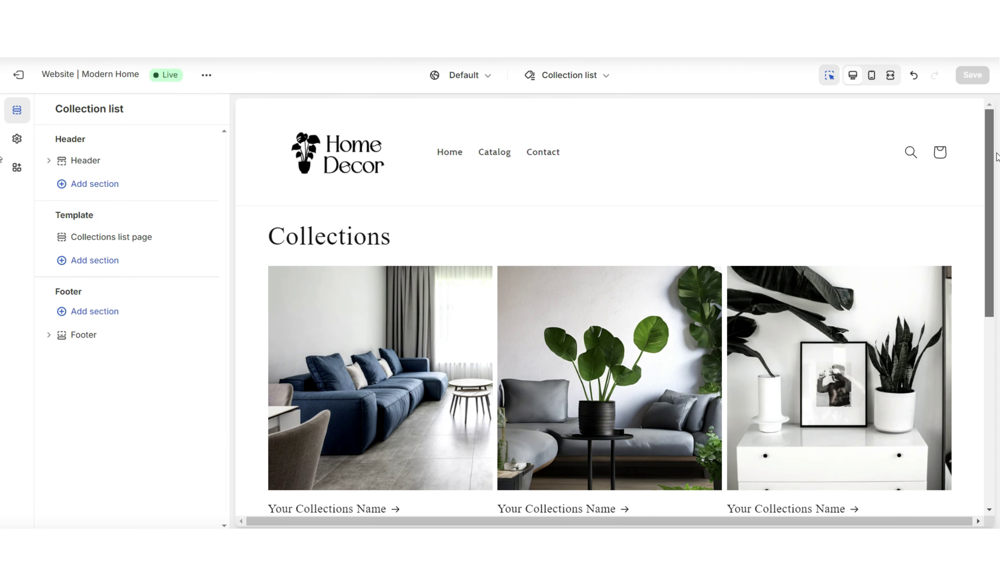
scroll(991, 205, "down", 5)
left_click_drag(991, 205, 997, 148)
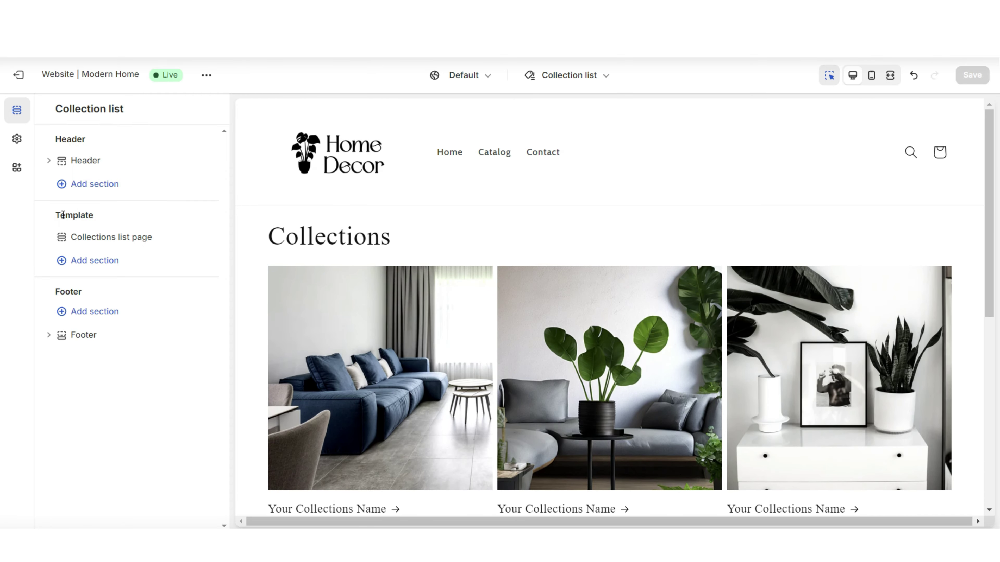
Step: Add a Rich text section above the collections list with a Large FURNITURE heading
left_click(81, 263)
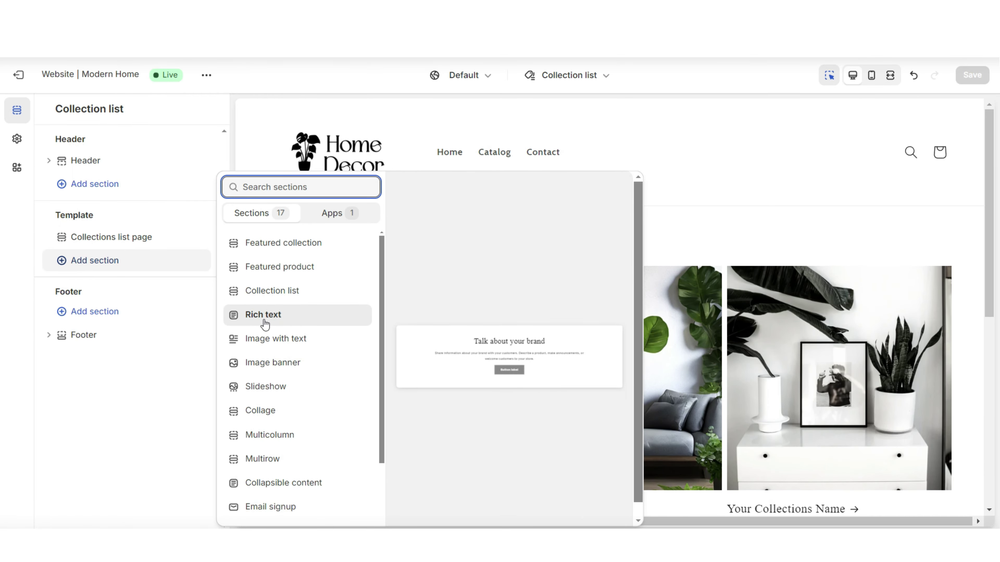
left_click(257, 321)
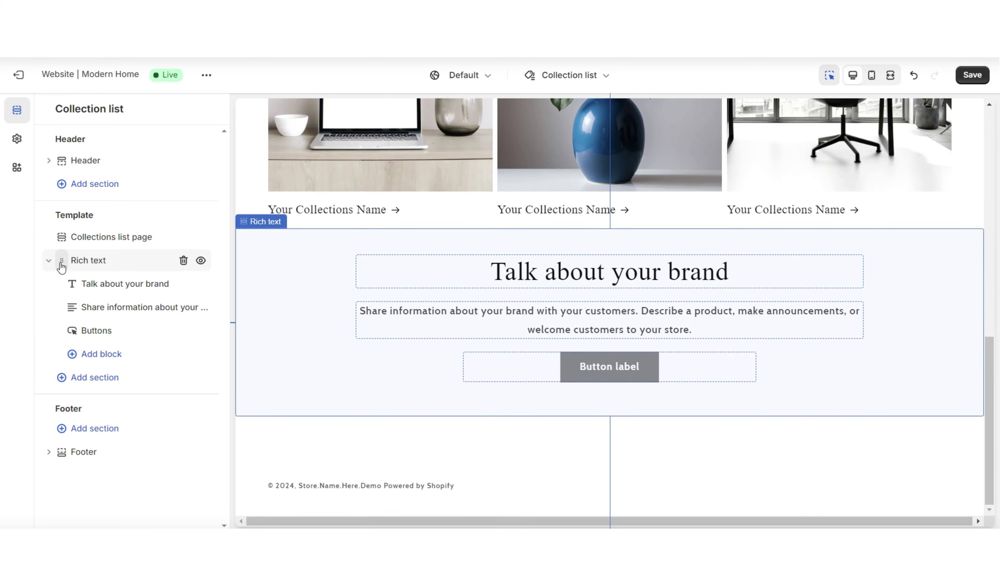
left_click_drag(59, 261, 57, 238)
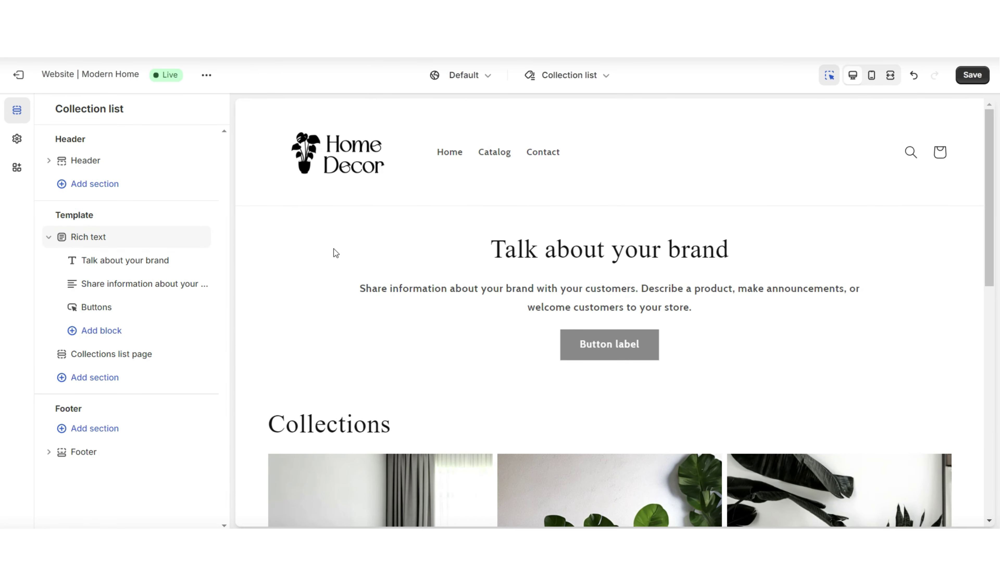
left_click(126, 260)
triple_click(105, 199)
type("FURNITURE")
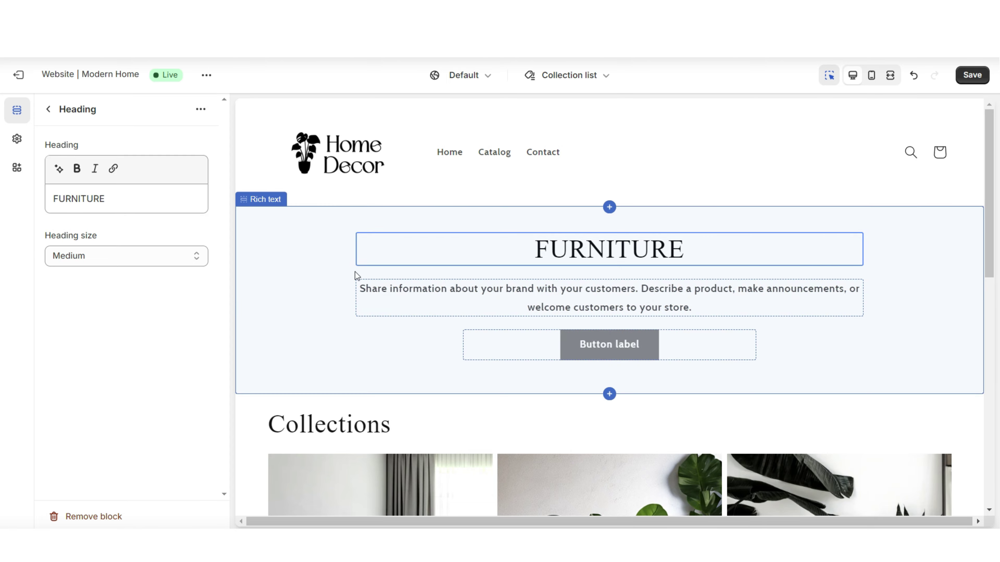
left_click(126, 256)
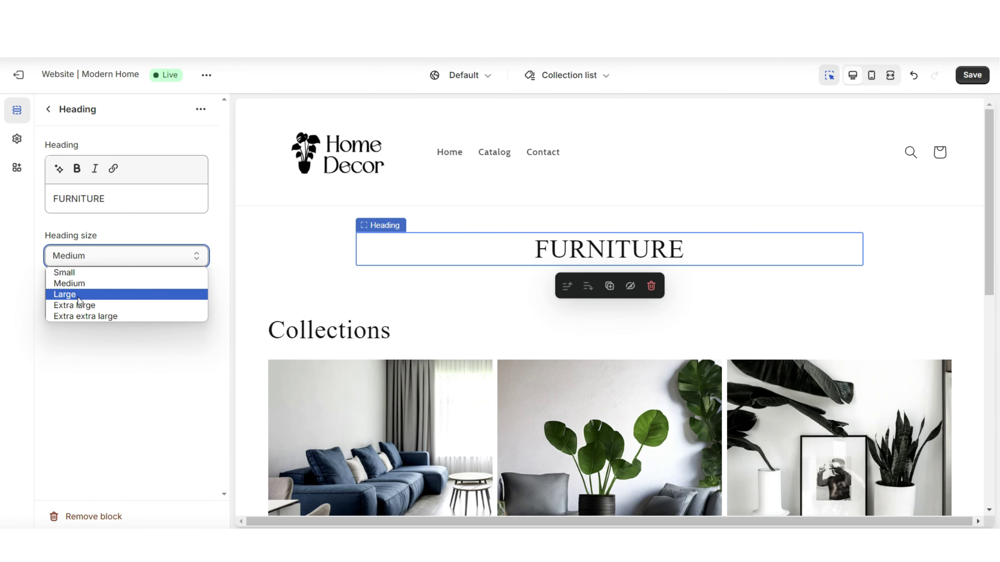
left_click(78, 298)
Step: Hide the old Collections list page section
left_click(297, 239)
scroll(81, 366, "down", 4)
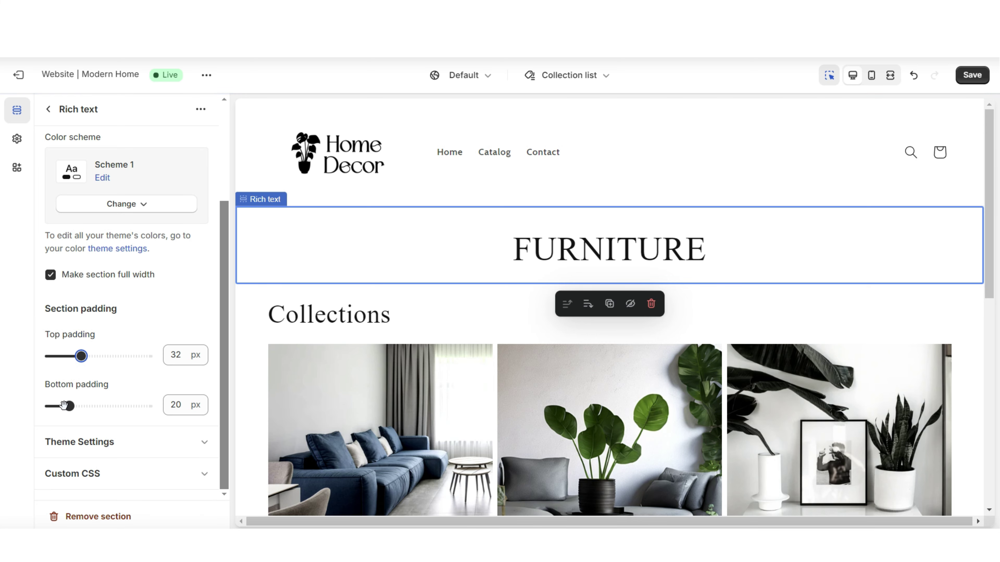
left_click(242, 254)
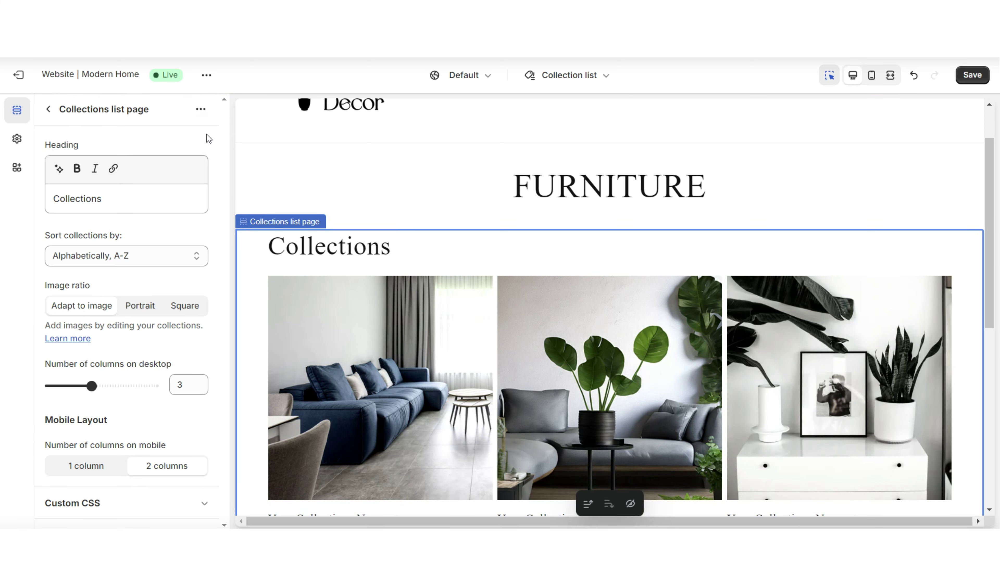
key("ctrl+shift+h")
Step: Add a new Collection list section and select its default heading text
left_click(48, 109)
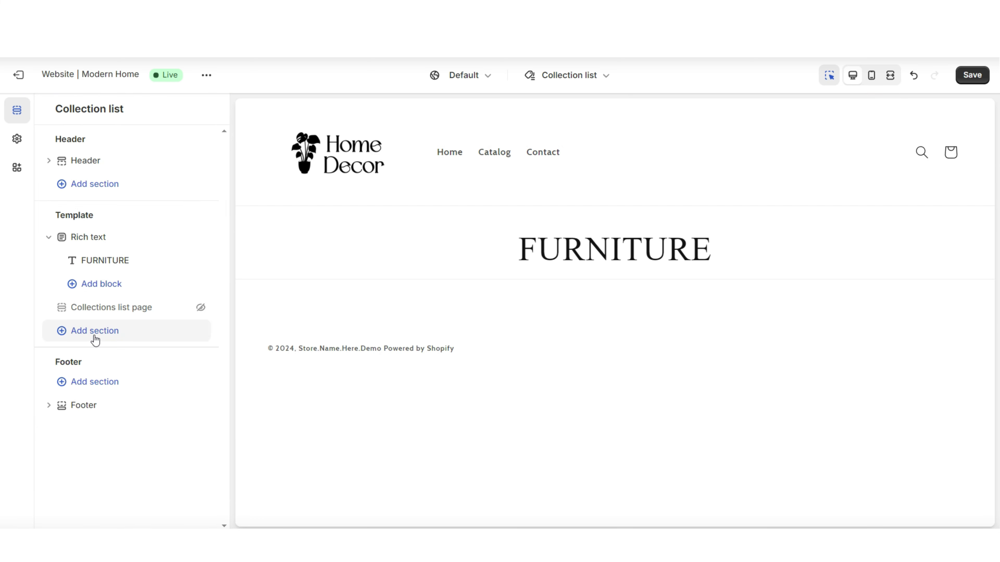
left_click(95, 338)
left_click(283, 292)
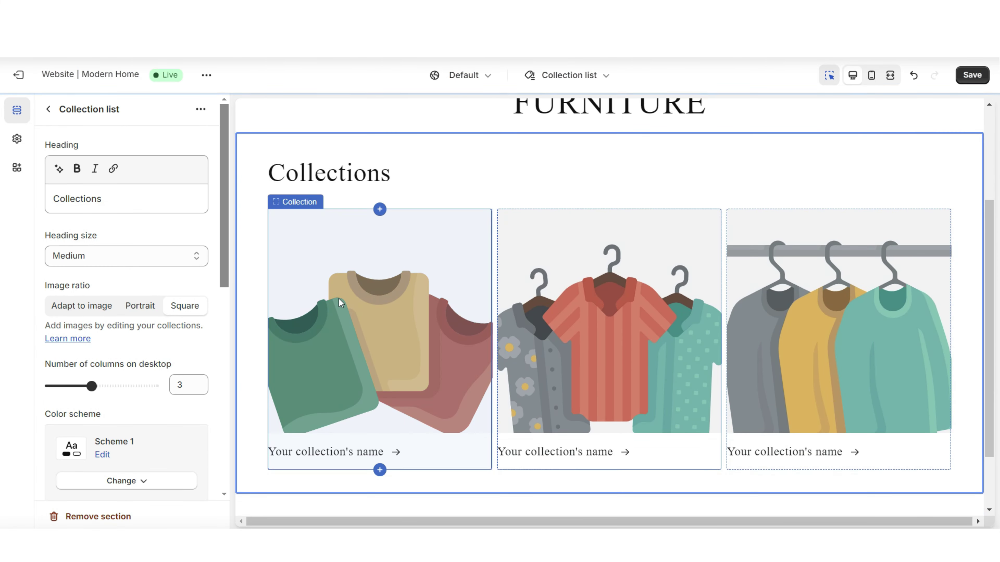
double_click(91, 199)
Step: Clear the Collection list heading, set 5 desktop columns, and duplicate the third collection card
key("BackSpace")
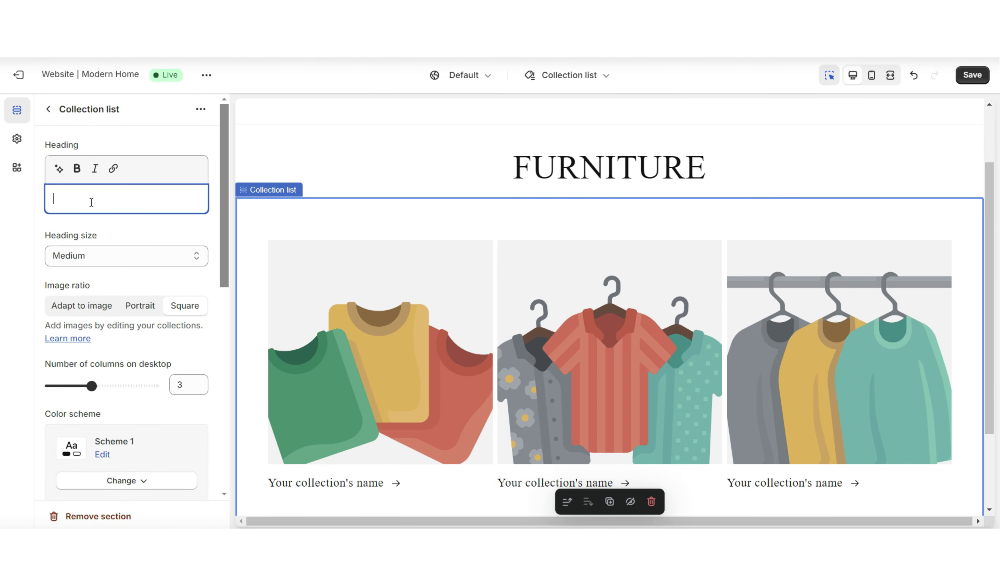
left_click(93, 386)
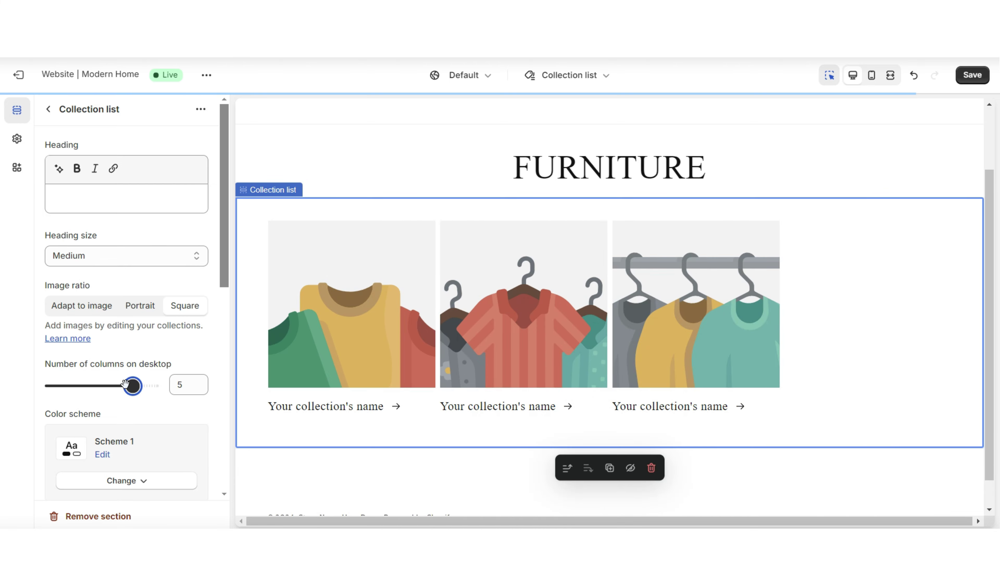
left_click(642, 350)
left_click(749, 427)
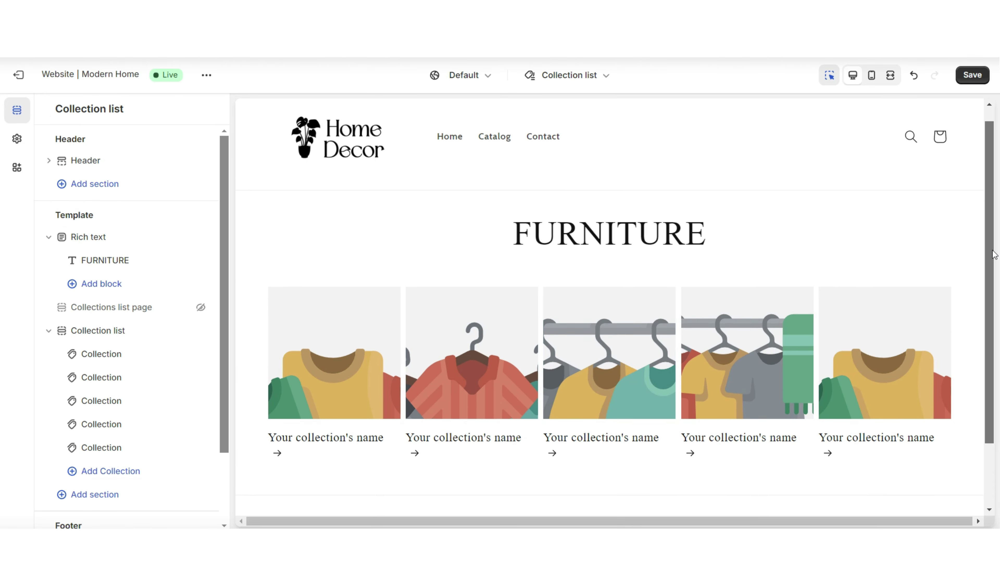
left_click_drag(992, 254, 988, 290)
Step: Place a second heading below the collections, with a duplicated collection list beneath it
left_click(259, 193)
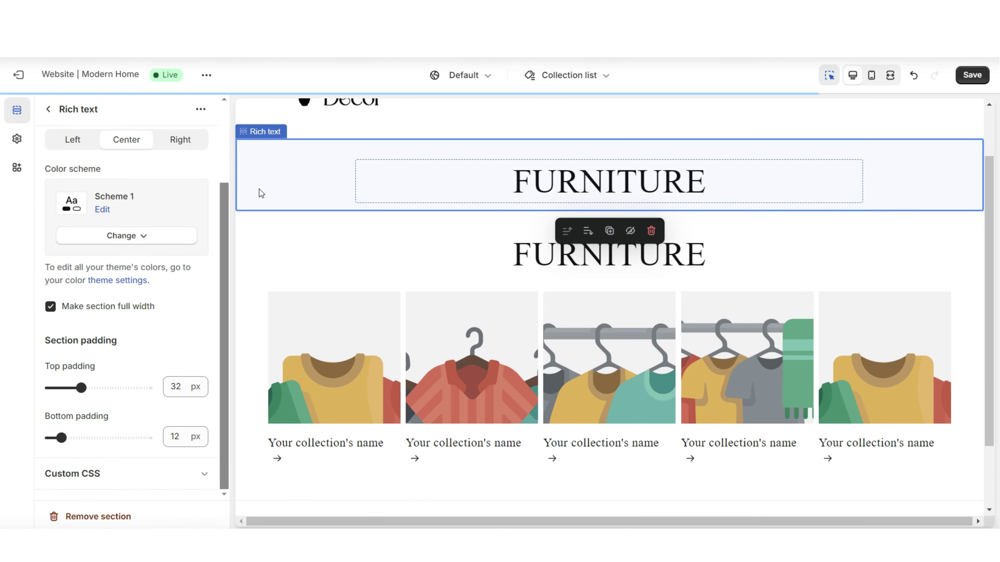
left_click(588, 231)
left_click(251, 279)
left_click(201, 109)
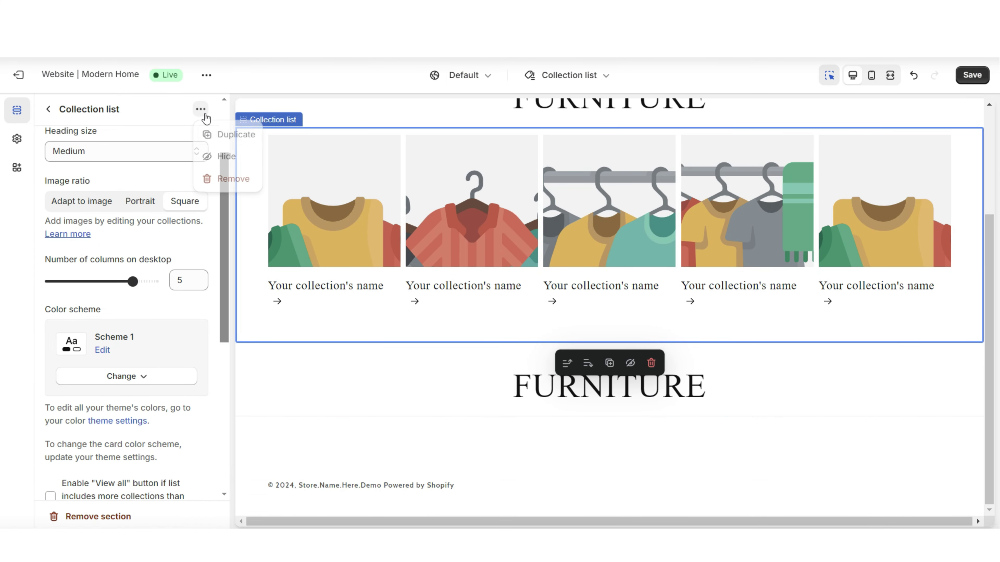
left_click(609, 362)
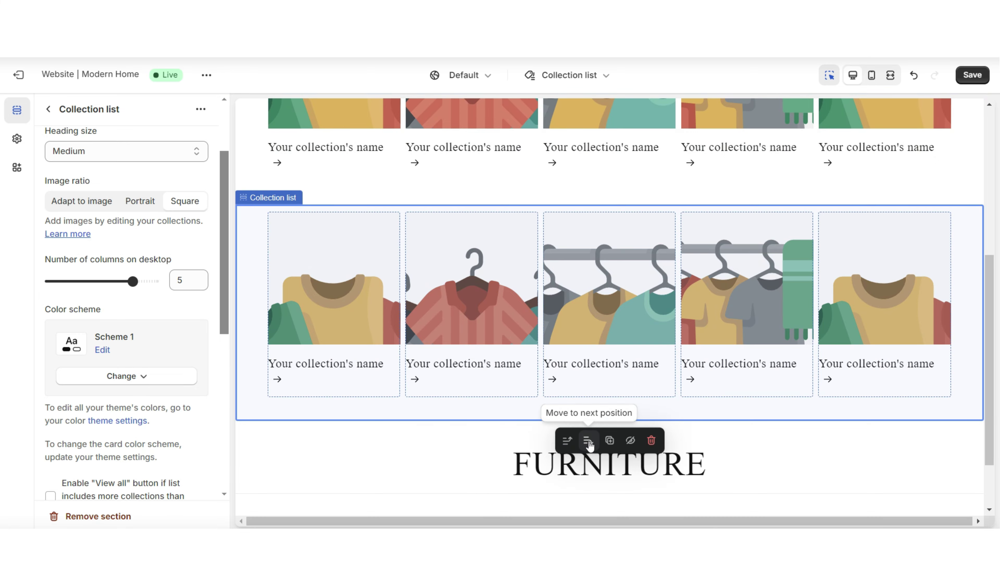
left_click(588, 441)
Step: Duplicate the heading and collection list once more for a third group, then preview full-screen
left_click(472, 189)
left_click(609, 223)
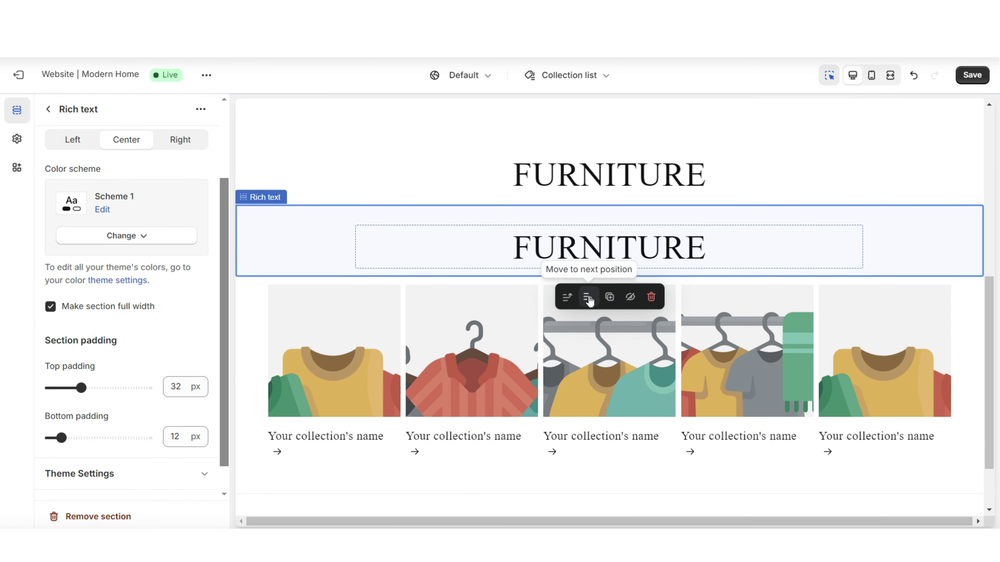
left_click(588, 298)
left_click(247, 292)
left_click(608, 363)
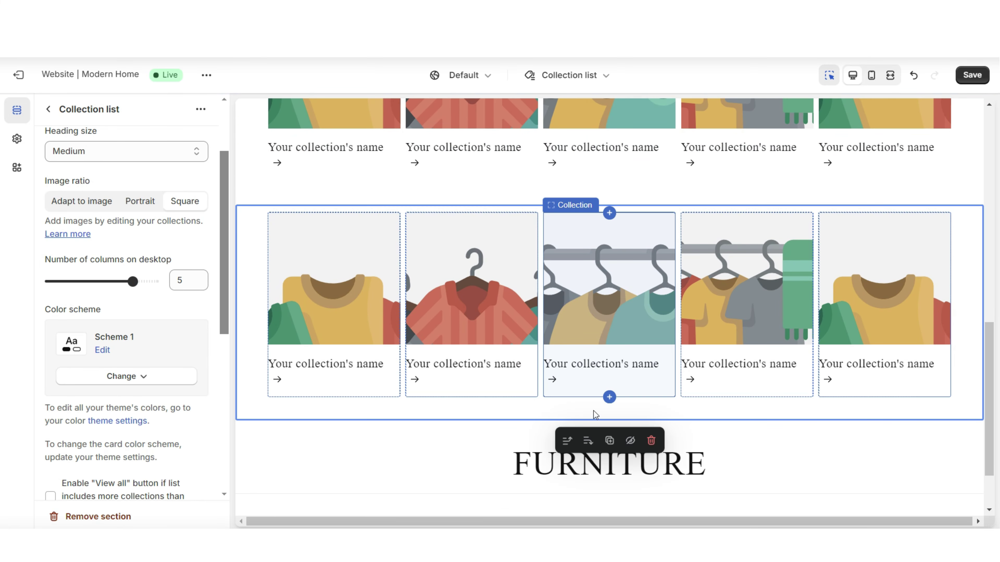
left_click(587, 440)
left_click(890, 75)
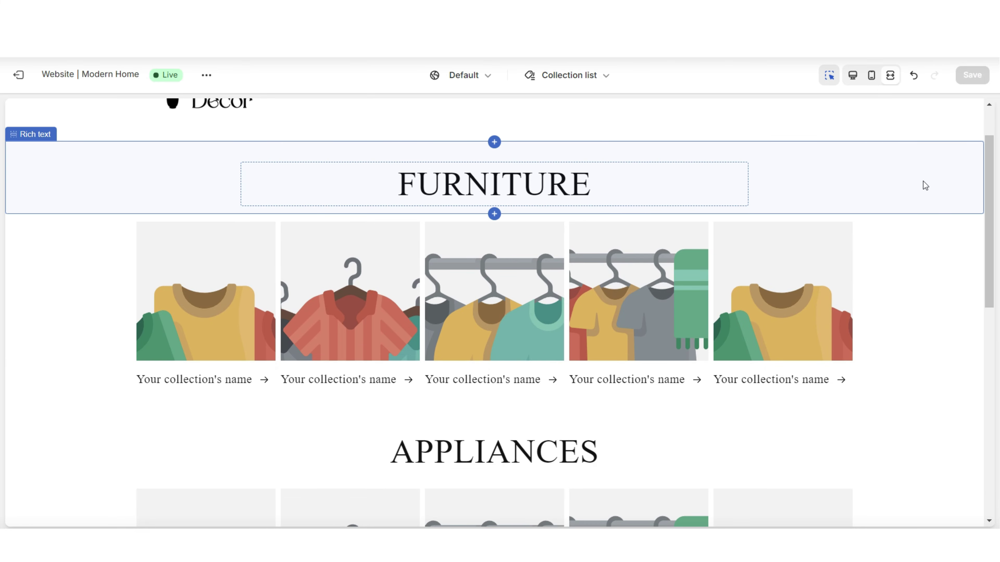
Step: Scroll through the FURNITURE, APPLIANCES and ACCENT DECOR sections in normal and full-screen preview
left_click(853, 74)
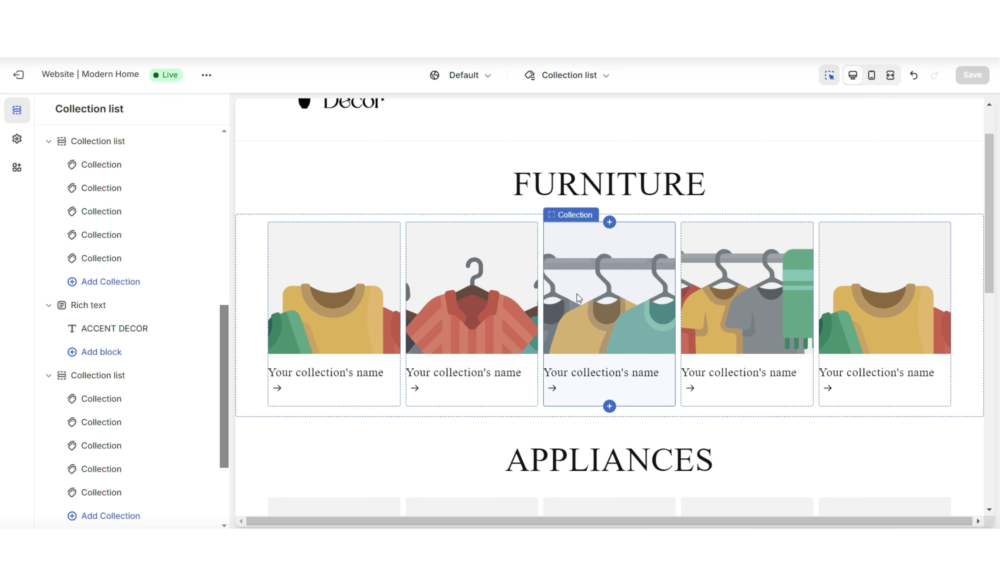
scroll(990, 211, "down", 7)
scroll(987, 182, "up", 1)
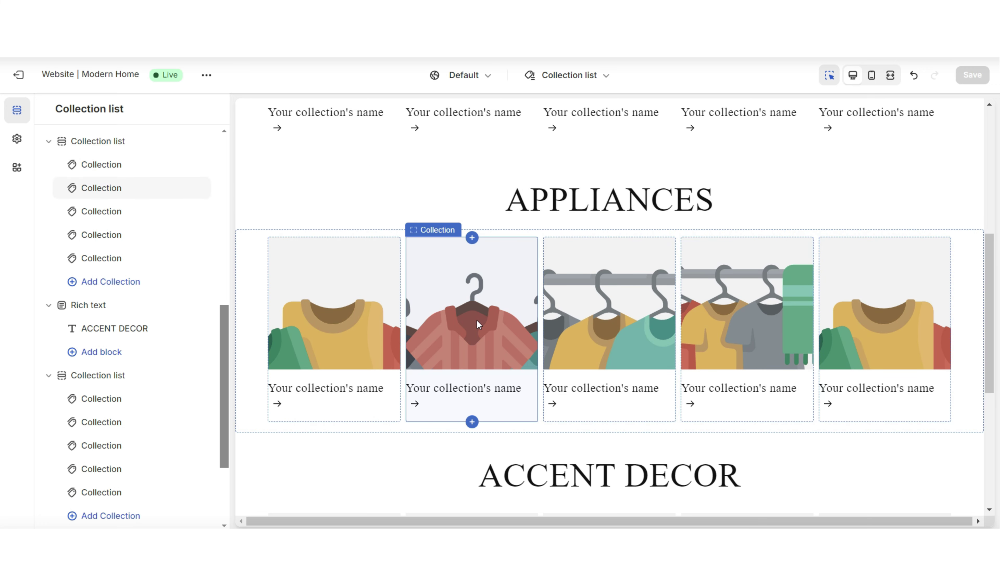
scroll(994, 241, "down", 6)
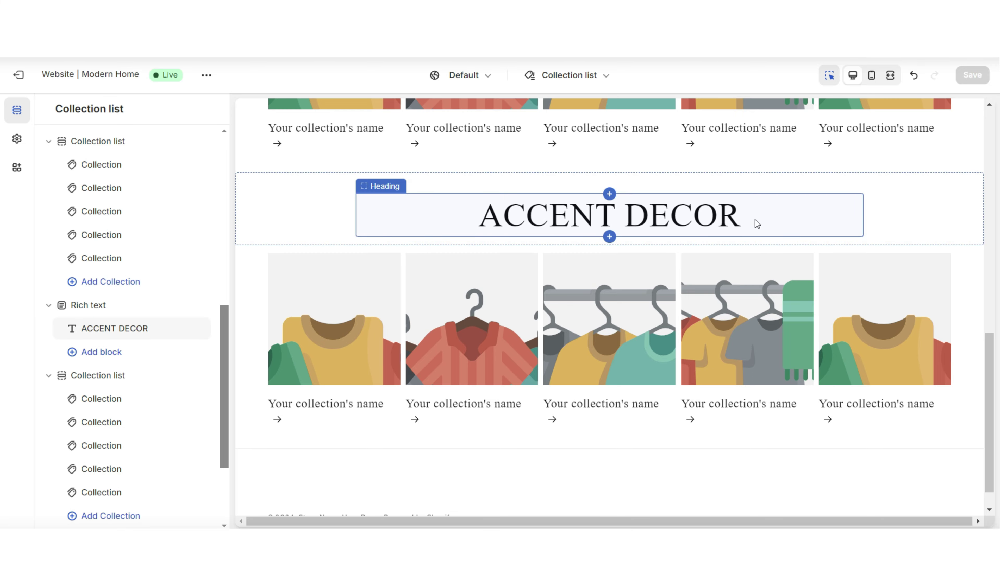
key("ctrl+shift+f")
scroll(990, 317, "up", 4)
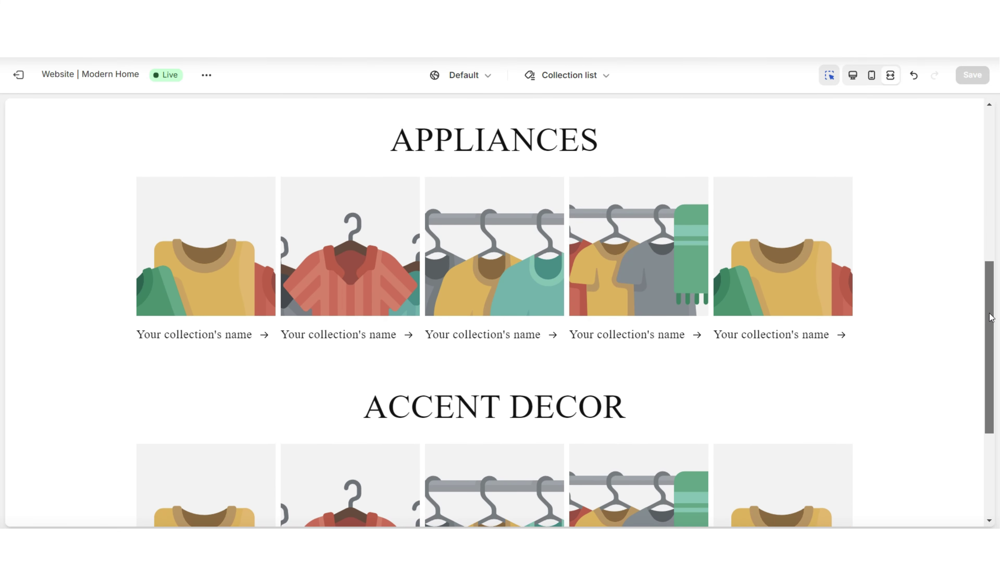
scroll(992, 237, "down", 4)
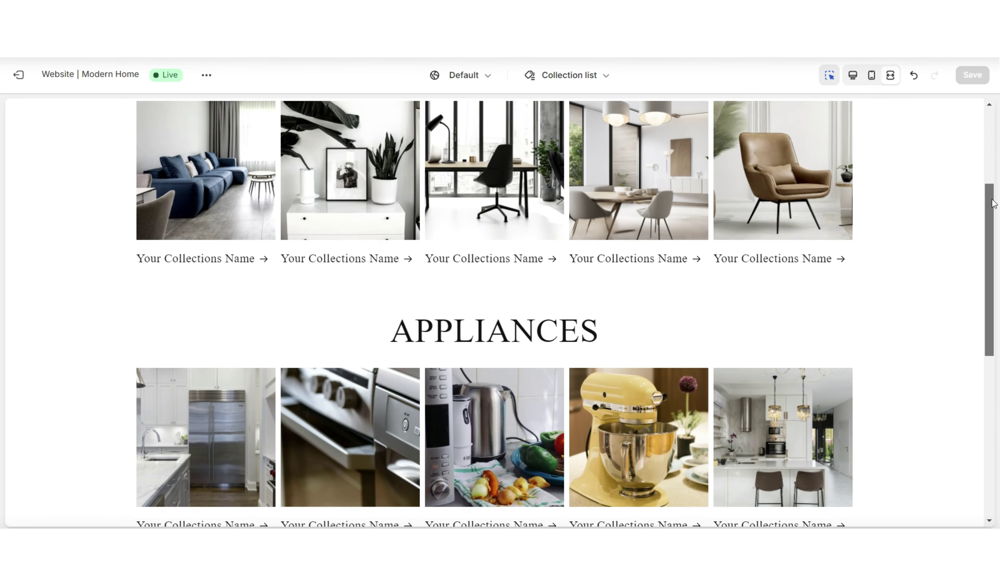
scroll(993, 203, "down", 8)
Step: Switch the preview to mobile and enable swipe on mobile for the FURNITURE collection list
key("ctrl+shift+m")
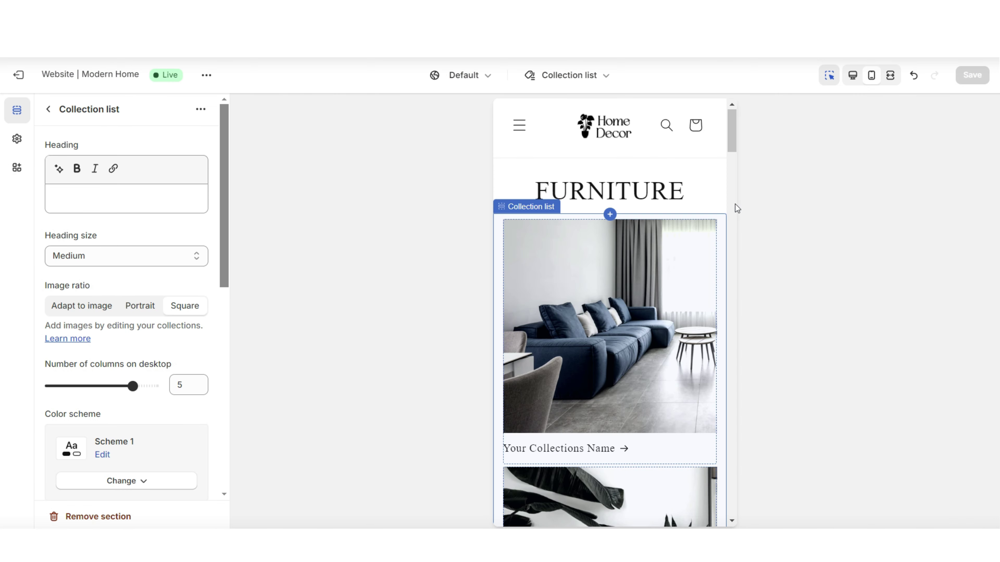
scroll(723, 227, "down", 3)
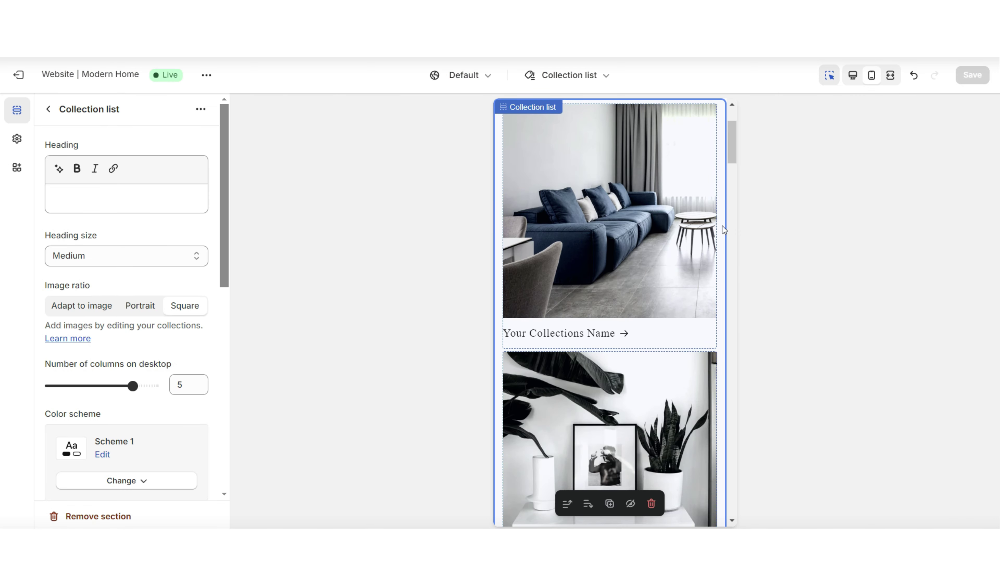
scroll(149, 250, "down", 10)
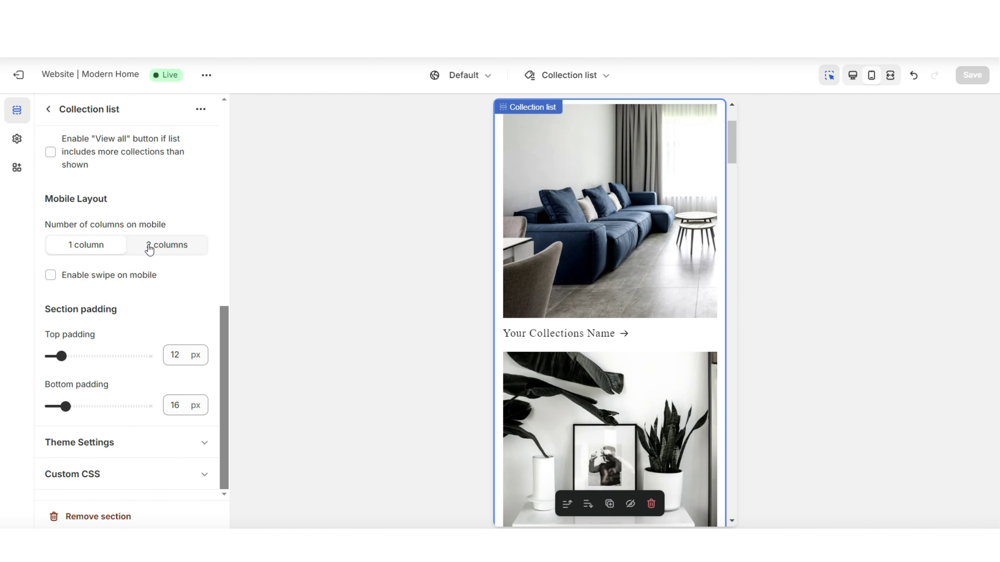
left_click(50, 275)
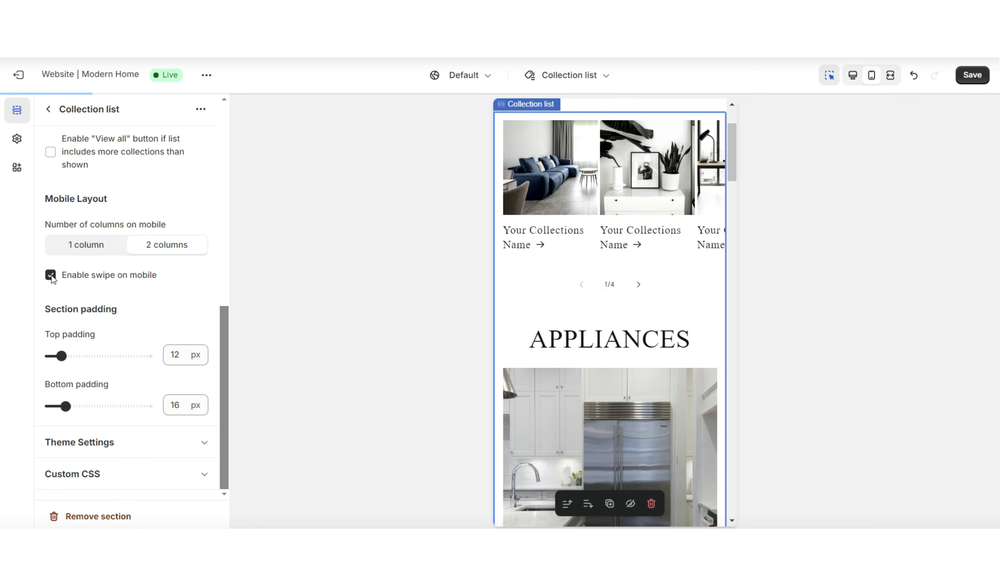
Step: Give the APPLIANCES collection list 2 mobile columns with swipe on mobile enabled
scroll(731, 249, "up", 3)
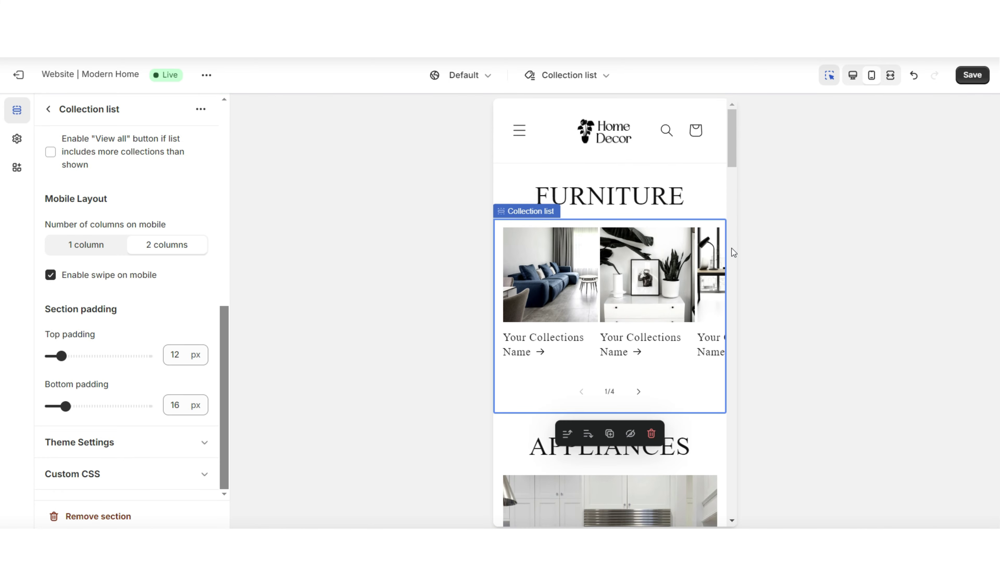
scroll(731, 248, "down", 1)
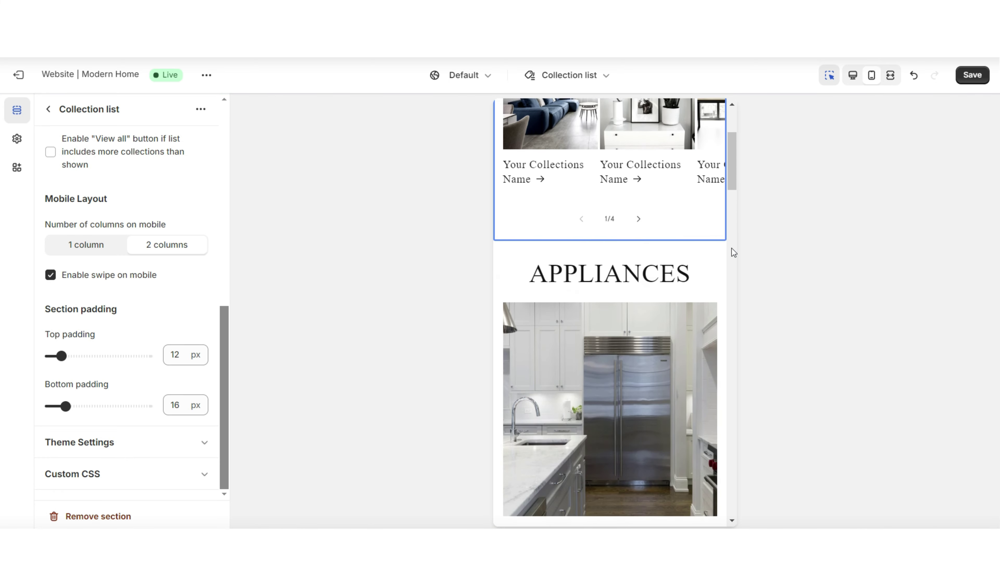
scroll(647, 294, "up", 4)
scroll(500, 339, "down", 3)
left_click(500, 339)
left_click(166, 276)
left_click(50, 306)
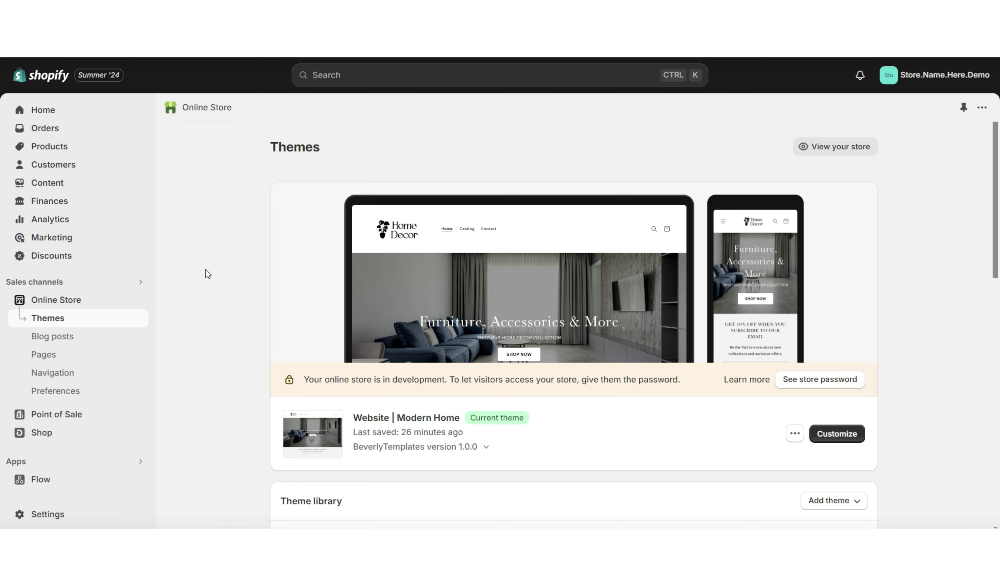
Step: Add All collections to the Main menu and delete the Catalog item
left_click(95, 372)
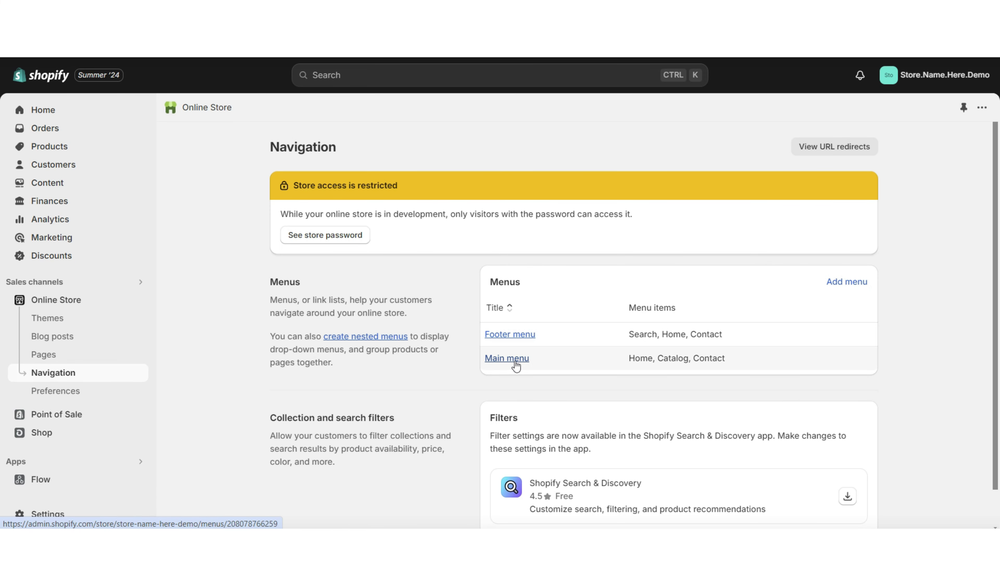
left_click(507, 358)
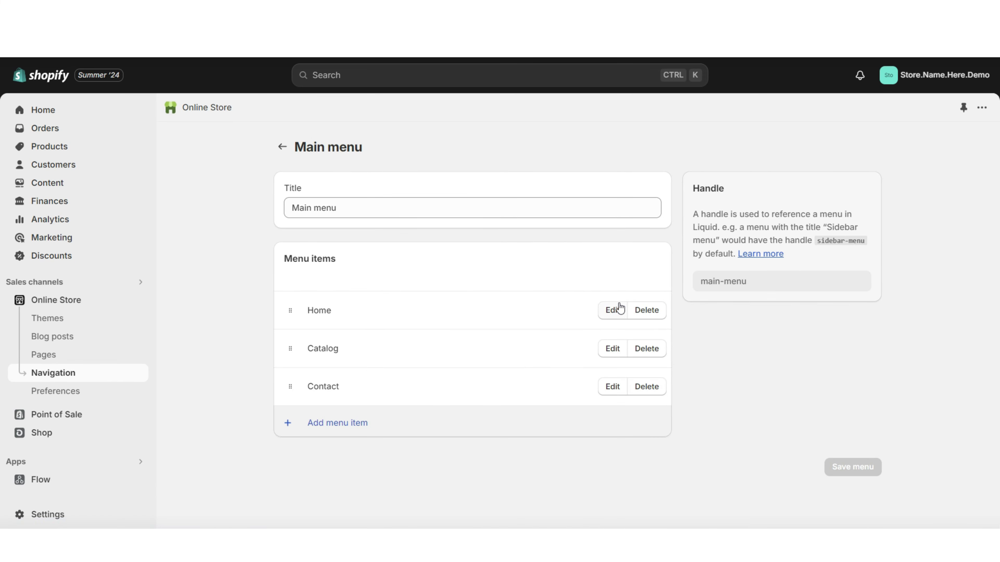
left_click(335, 419)
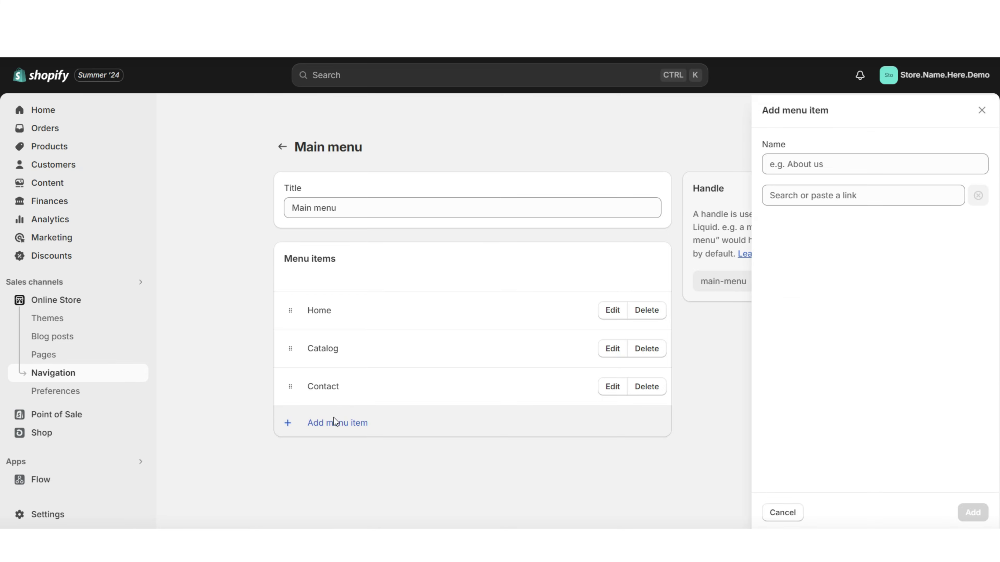
left_click(868, 195)
left_click(825, 251)
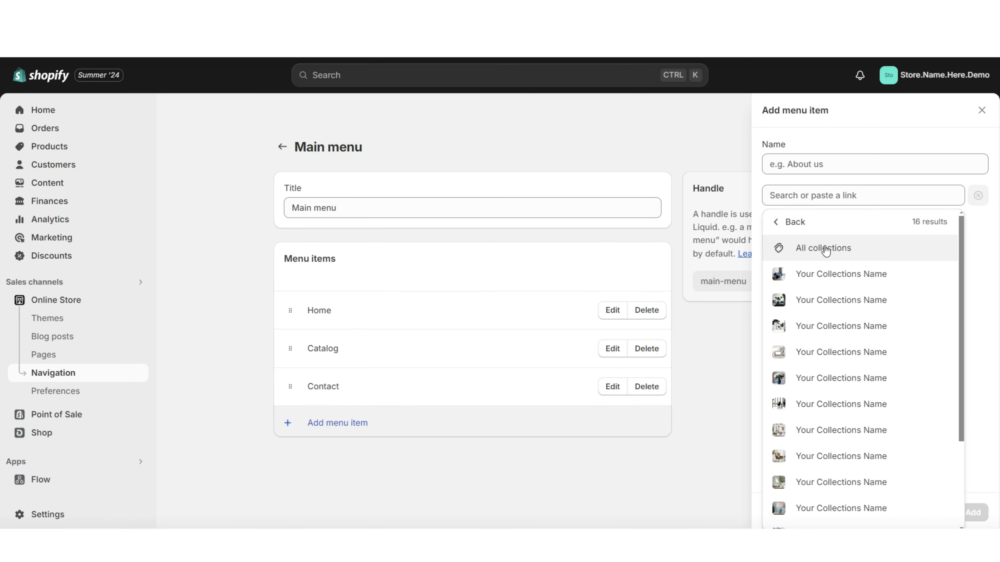
left_click(825, 251)
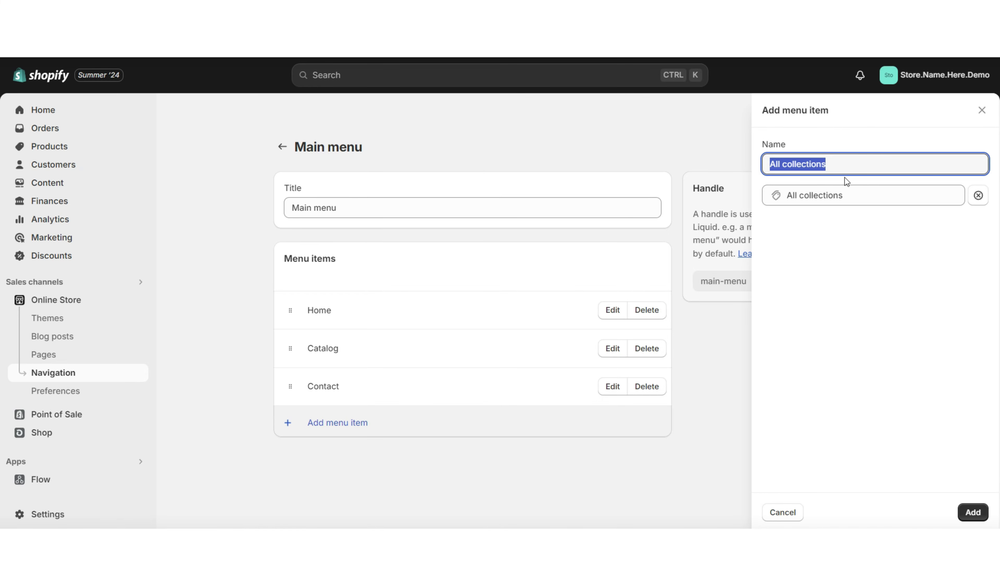
left_click(979, 519)
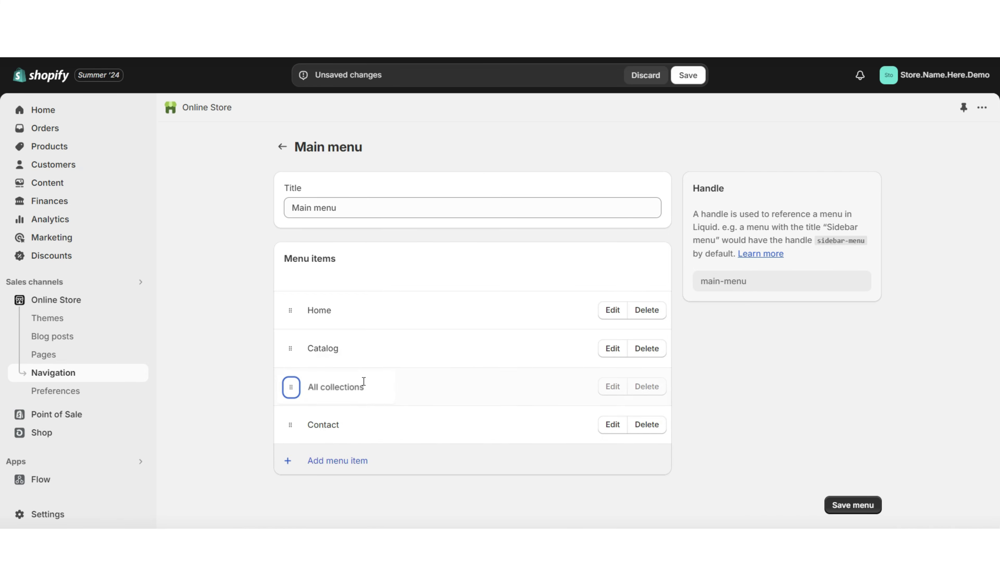
left_click(646, 349)
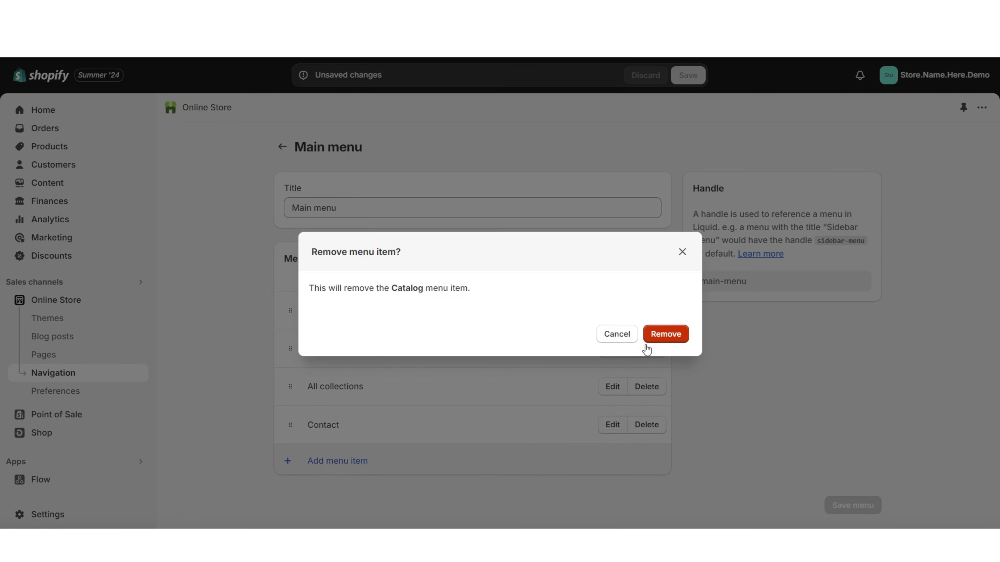
left_click(665, 334)
Step: Add the News blog to the main menu, renamed Blog, and save the menu
left_click(337, 423)
left_click(880, 197)
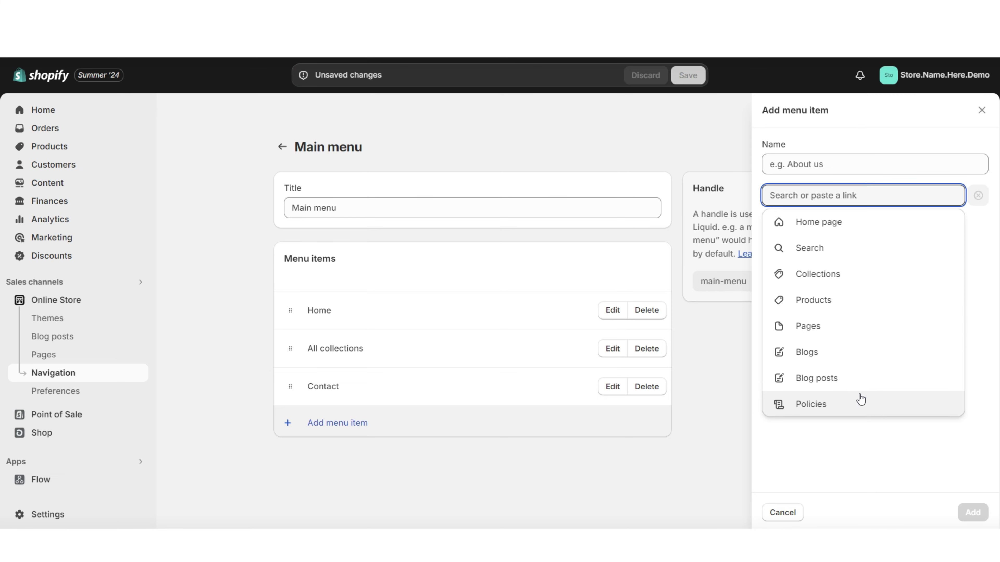
left_click(830, 354)
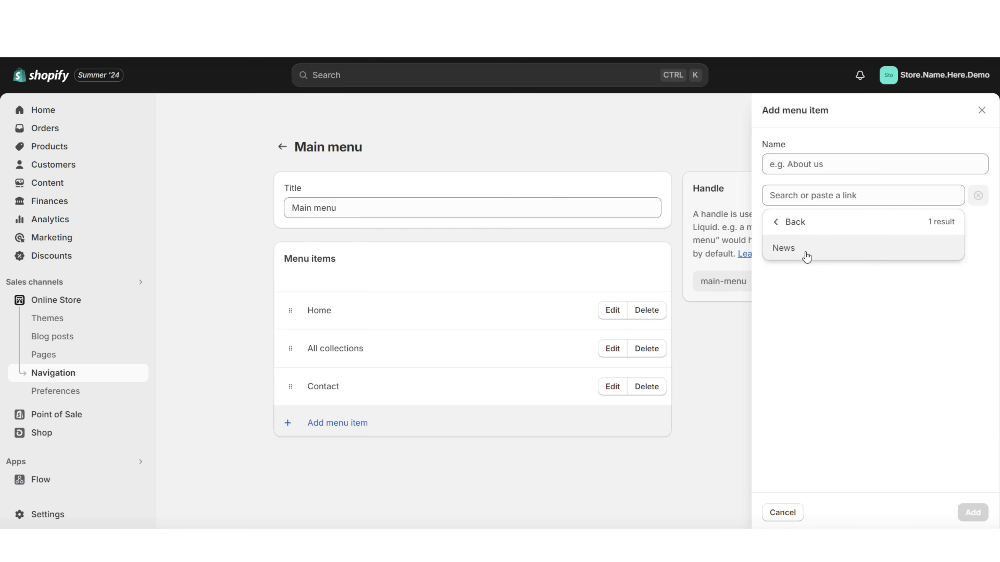
left_click(805, 253)
key("Return")
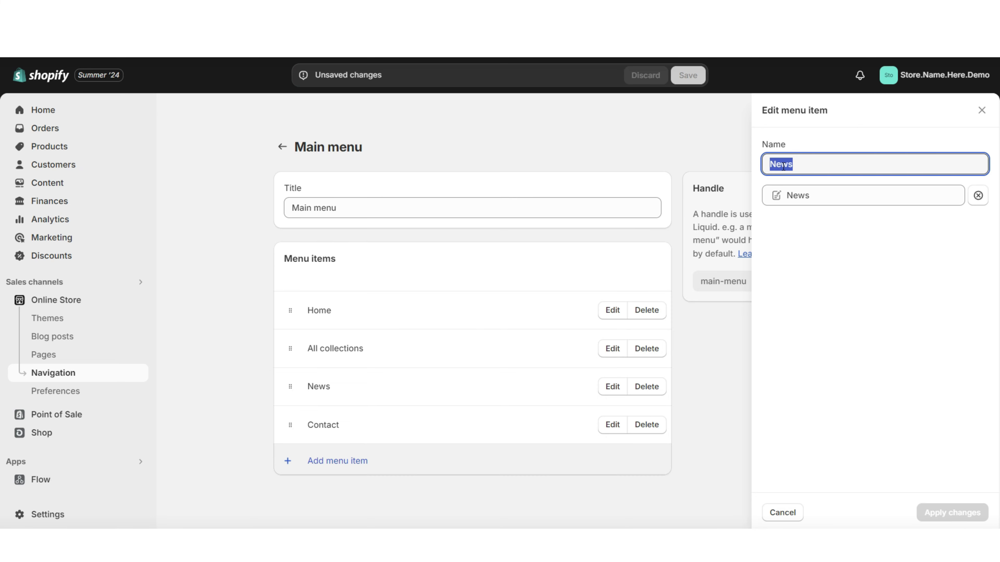
type("Blog")
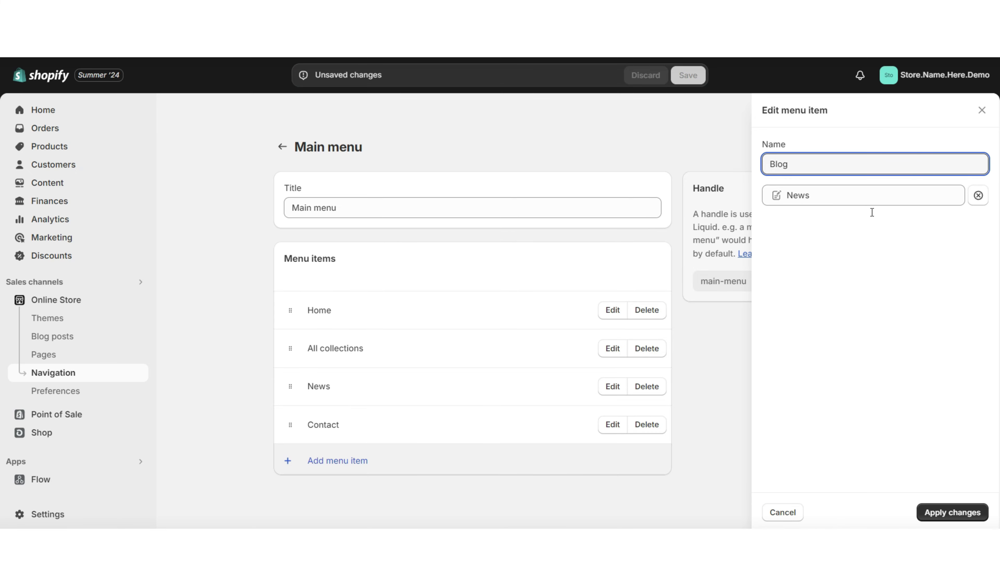
key("Return")
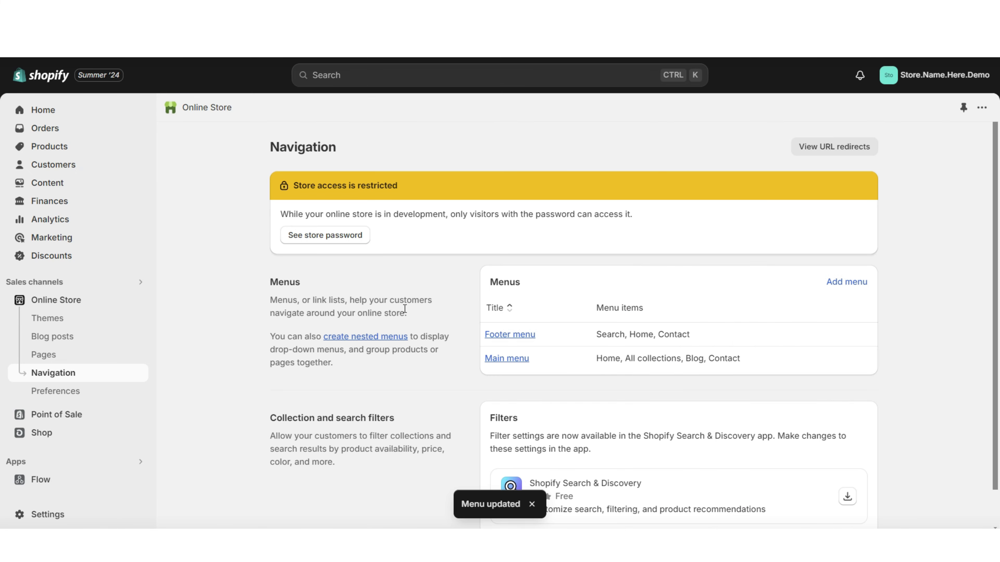
Step: Add Home page and News blog links to the Footer menu
left_click(494, 336)
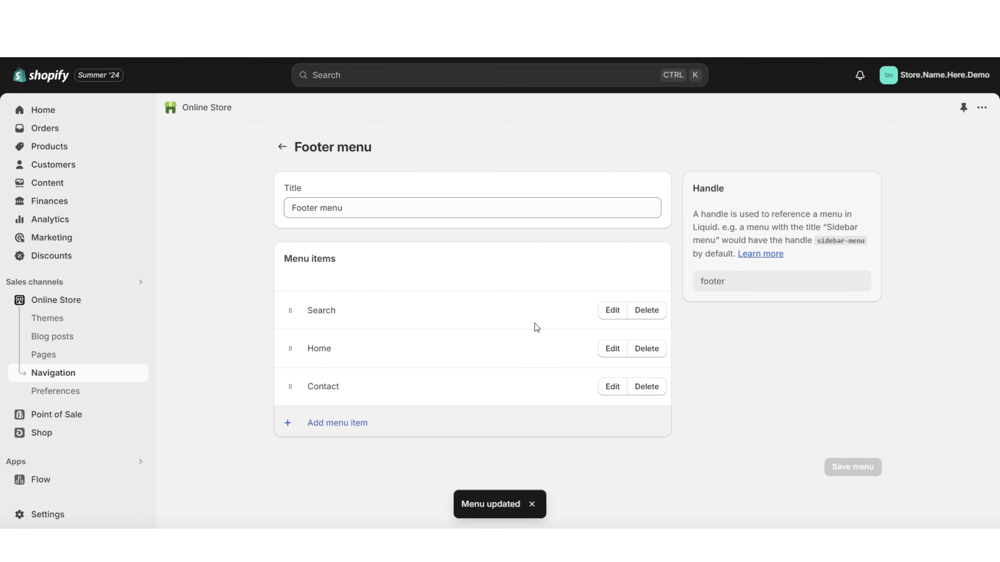
left_click(347, 428)
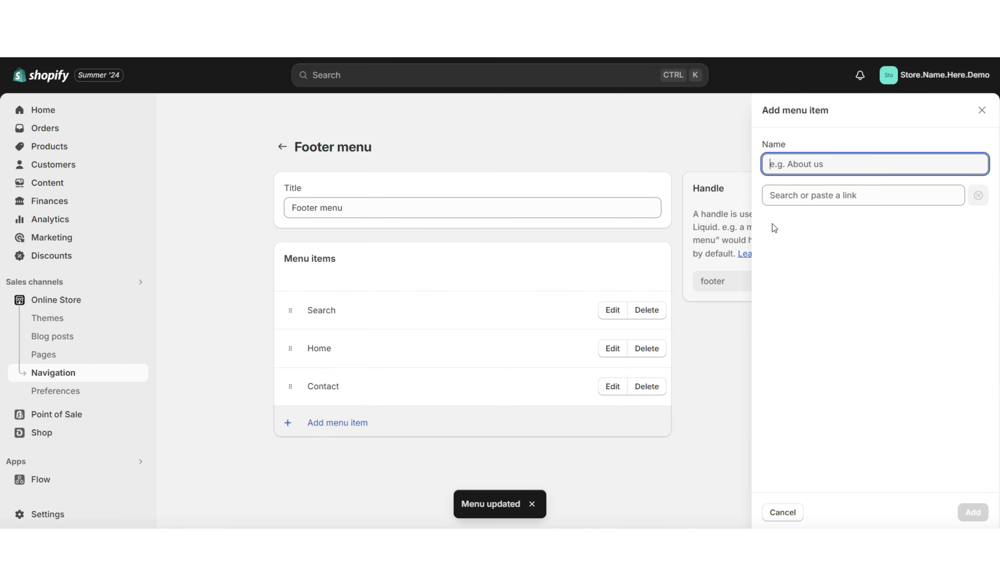
left_click(783, 195)
left_click(800, 227)
left_click(976, 511)
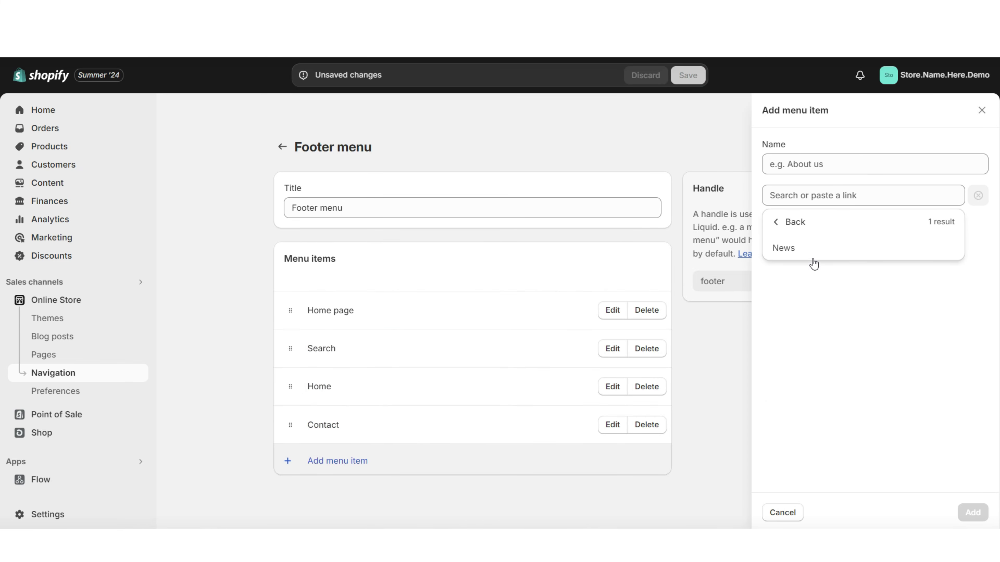
left_click(807, 246)
left_click(852, 192)
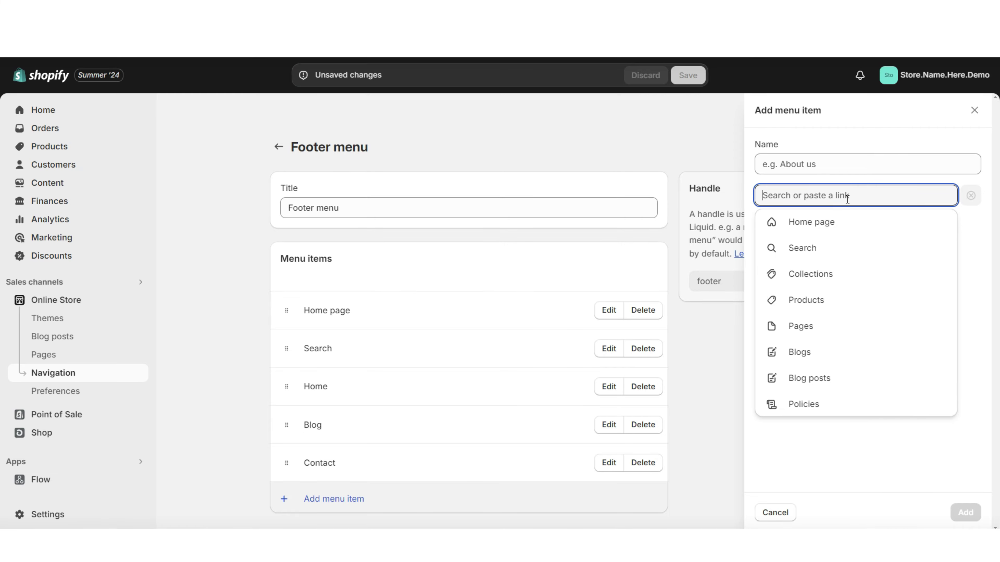
Step: Preview the All collections, Blog and Contact pages in the full-width store preview
left_click(974, 110)
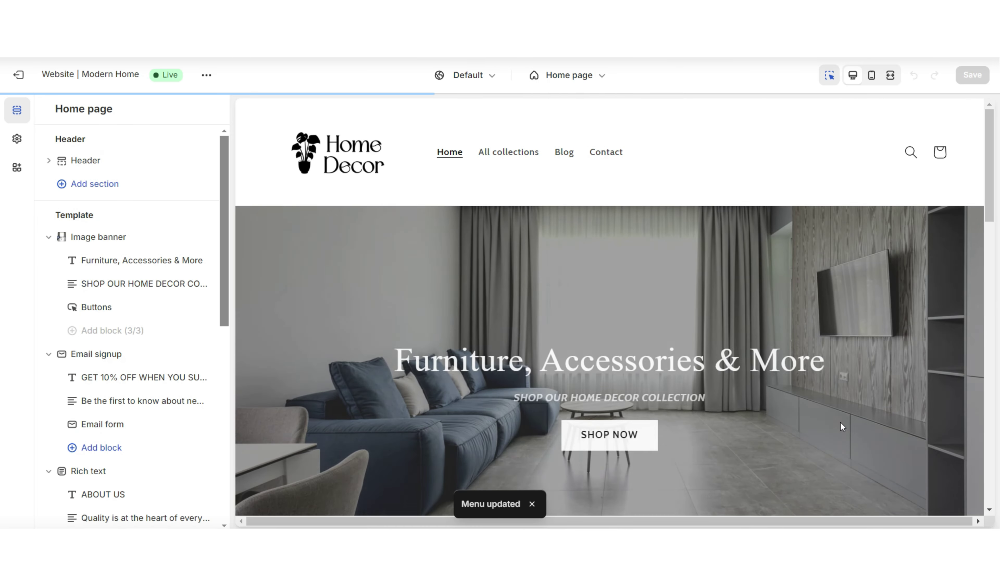
left_click(893, 81)
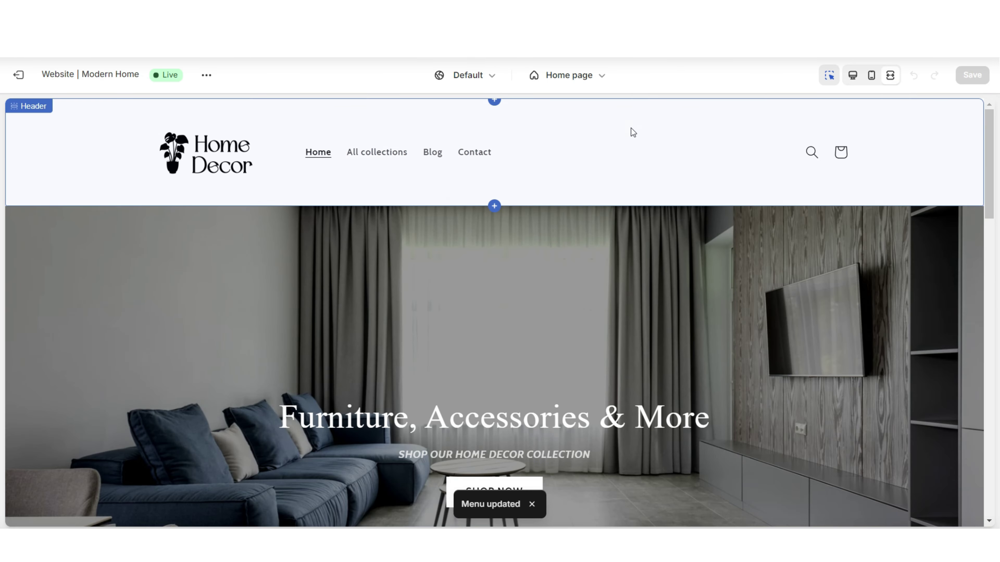
left_click(402, 152)
scroll(992, 190, "down", 10)
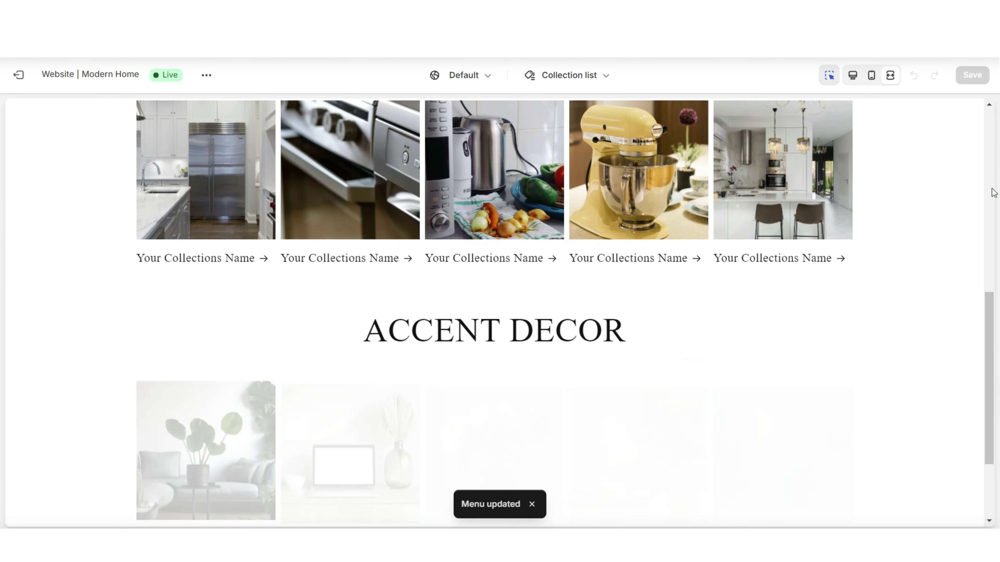
scroll(950, 167, "up", 10)
left_click(432, 152)
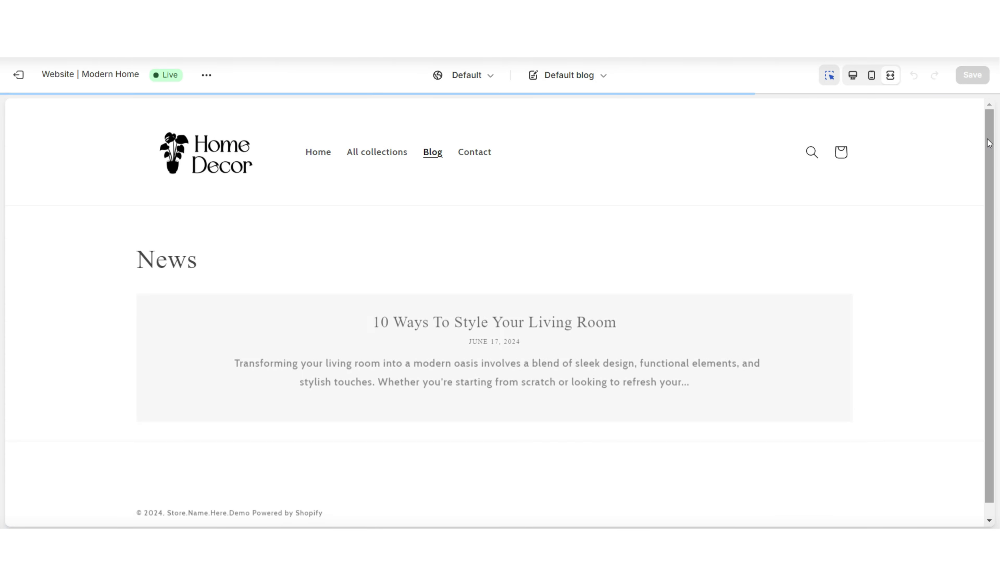
left_click(493, 152)
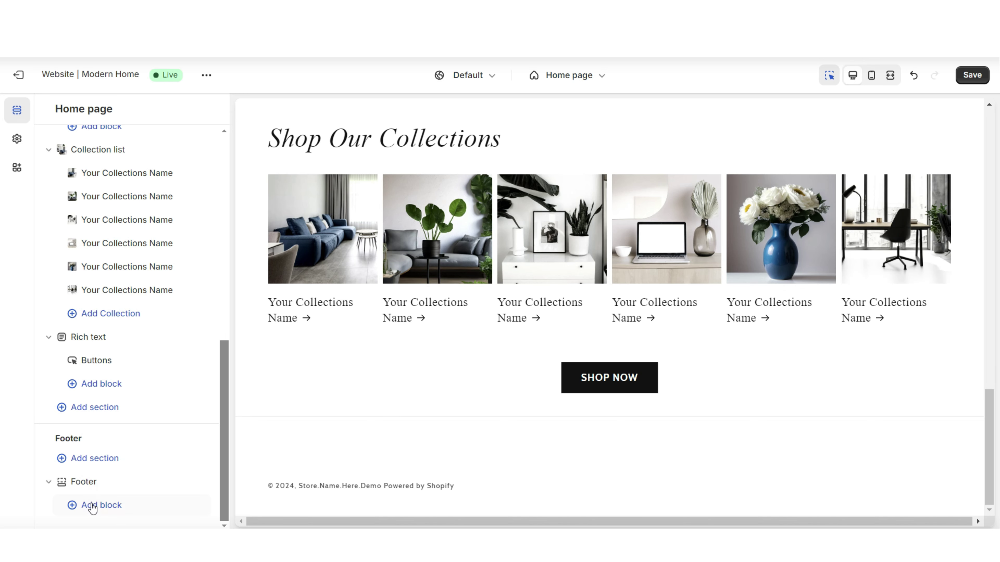
Step: Add a Menu block to the footer and delete its Quick links heading
left_click(92, 508)
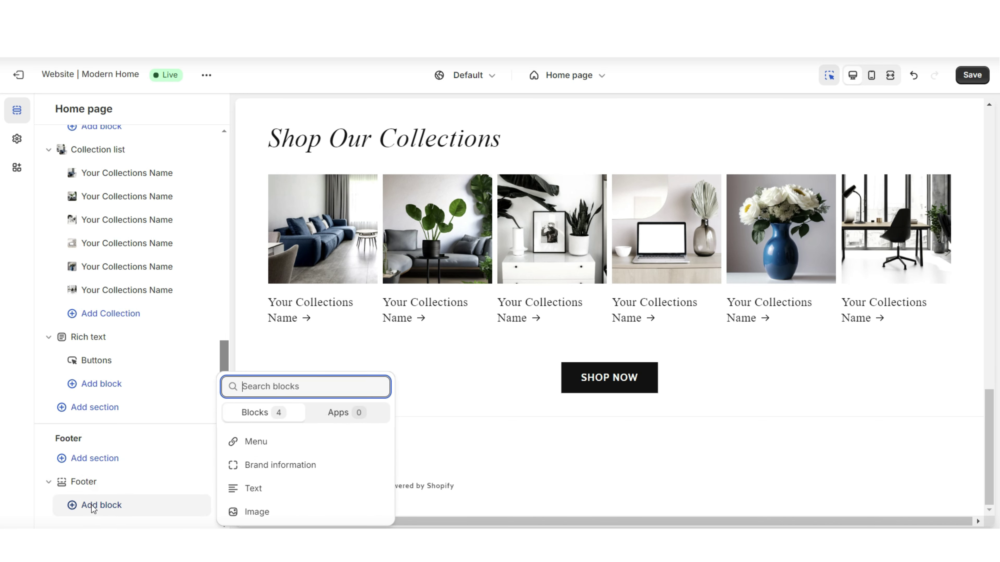
left_click(254, 443)
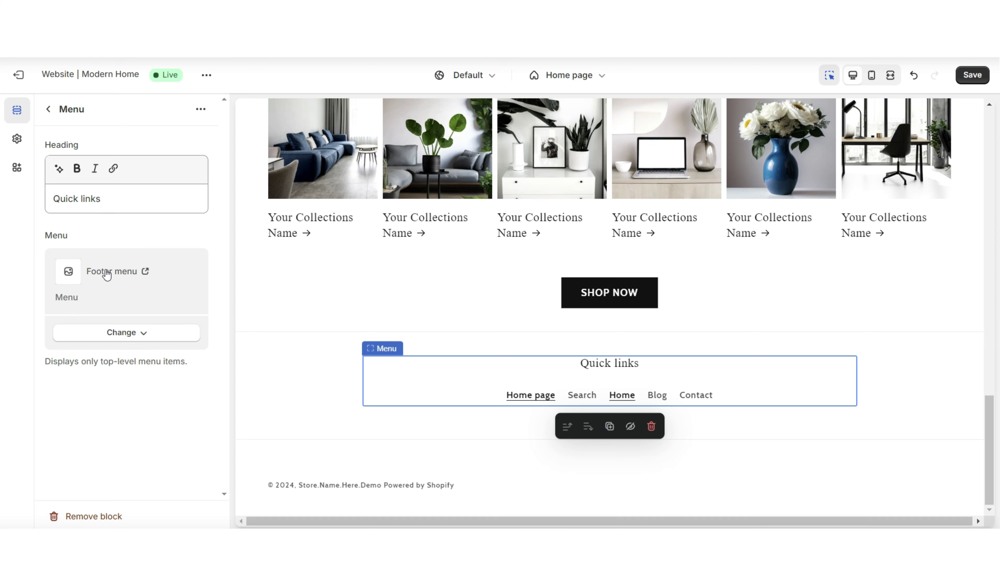
triple_click(80, 200)
key("BackSpace")
key("Escape")
Step: Add an Image block to the footer with the Home Decor logo at width 275
left_click(98, 506)
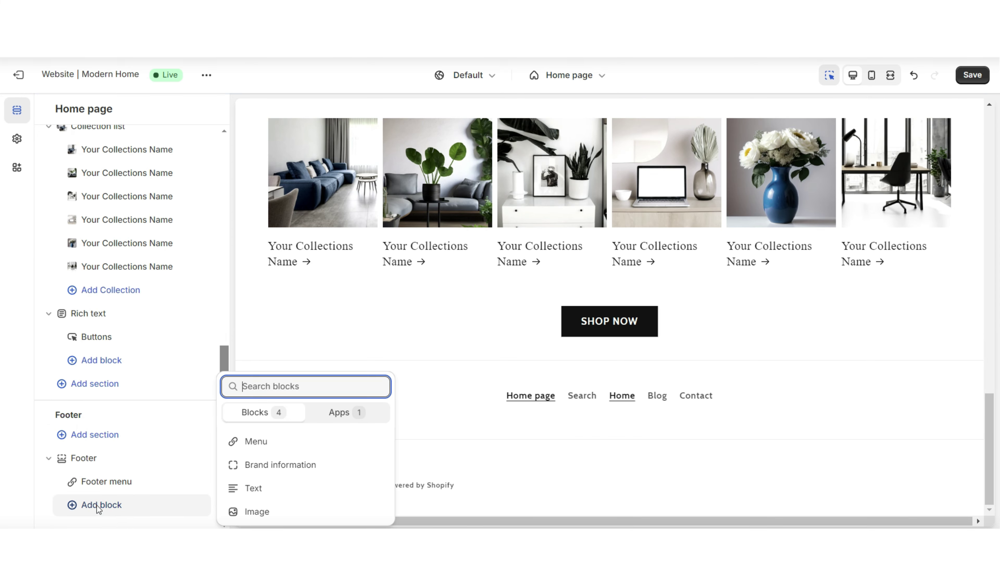
left_click(256, 512)
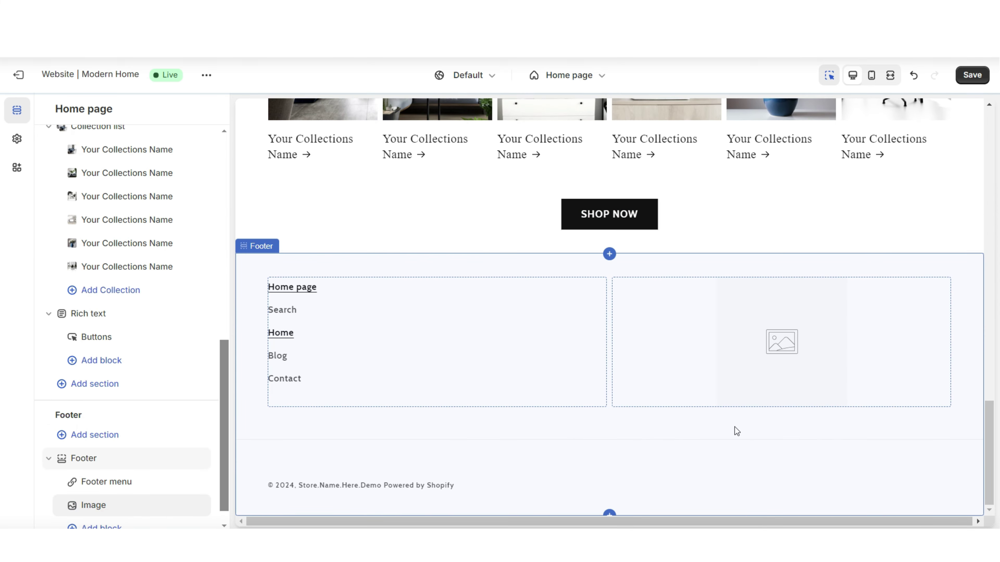
left_click(821, 358)
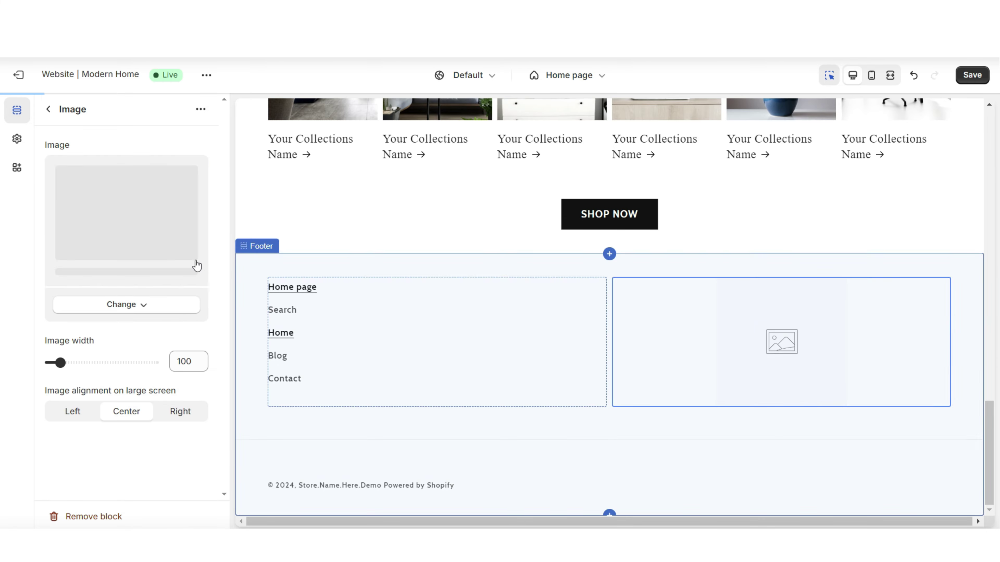
left_click_drag(59, 363, 96, 364)
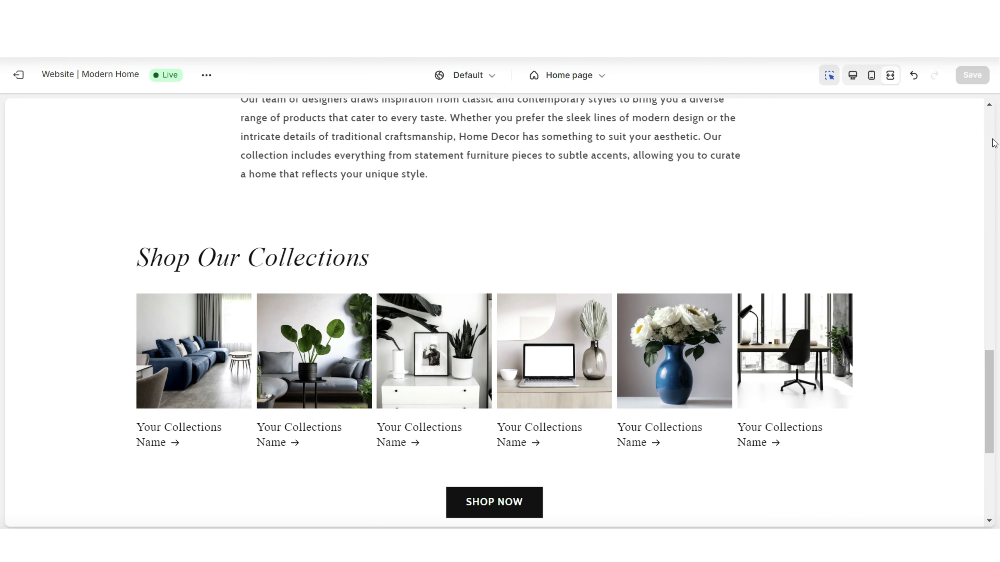
scroll(993, 143, "down", 5)
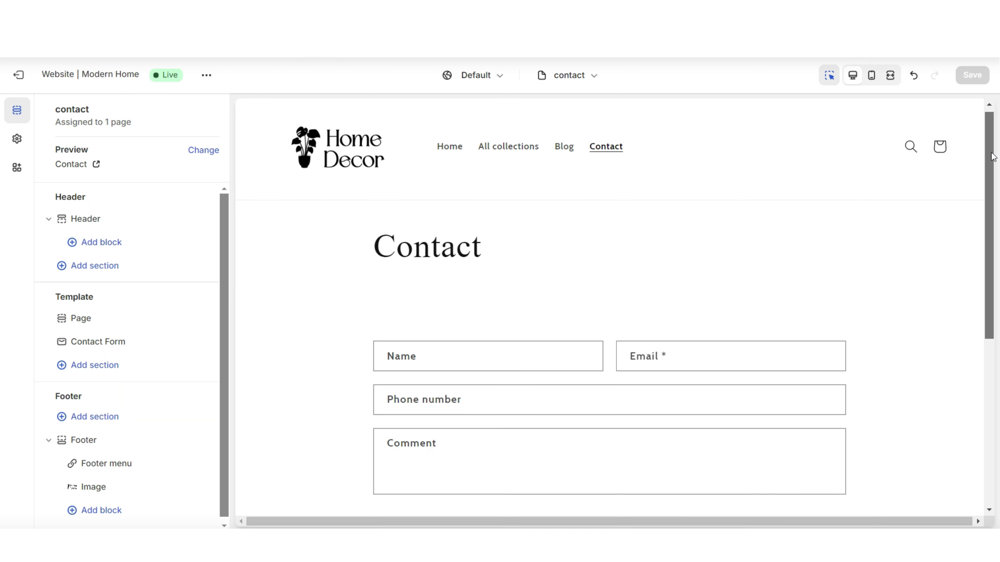
Step: Hide the Contact page title section
scroll(992, 160, "down", 5)
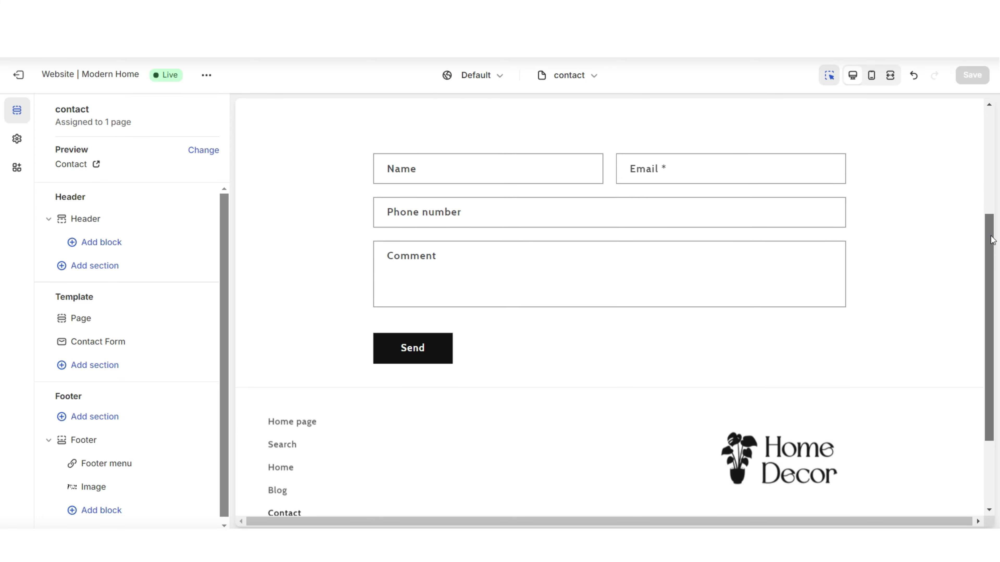
left_click(317, 186)
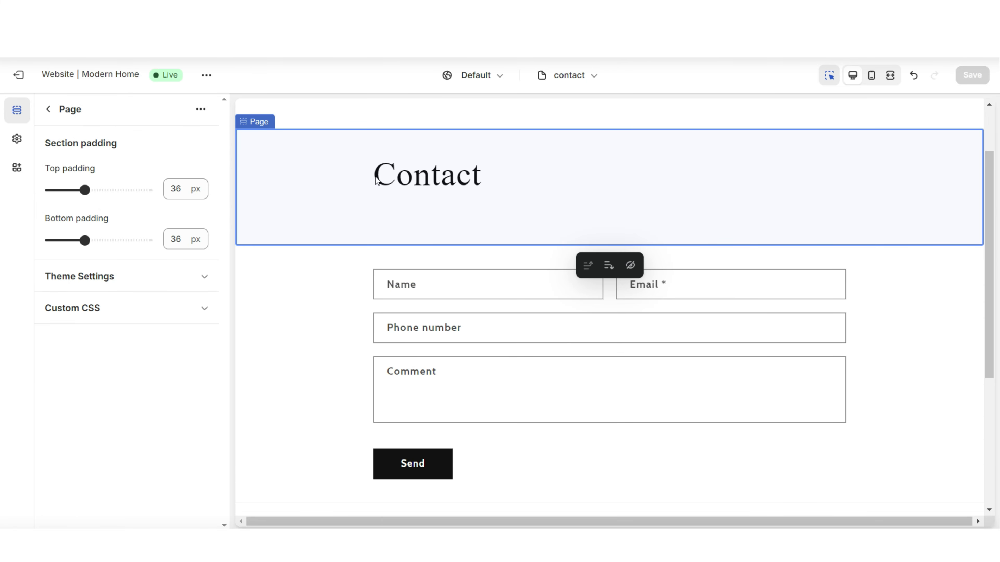
left_click(630, 265)
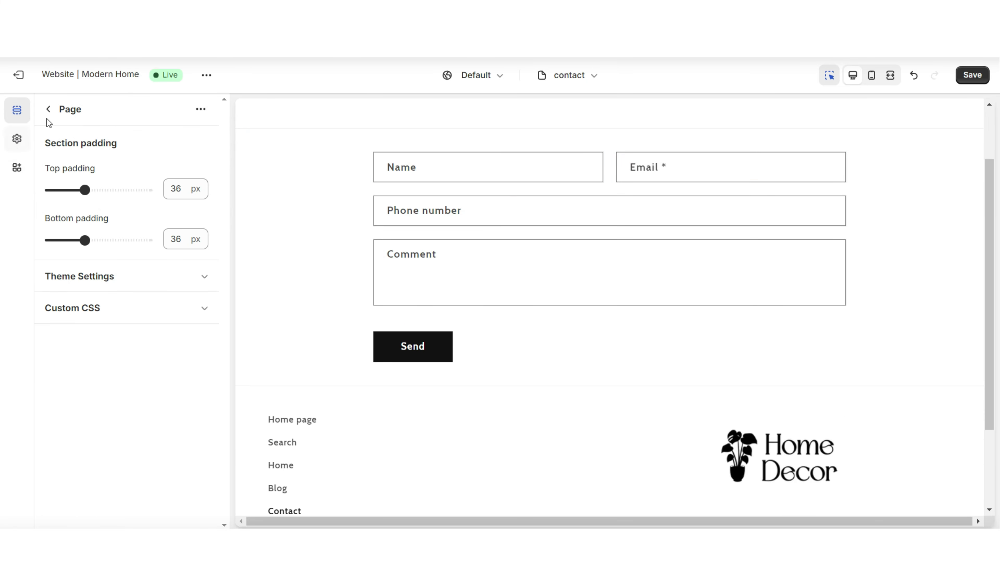
left_click(48, 110)
Step: Add a button-less Rich text section above the contact form and duplicate it
left_click(97, 366)
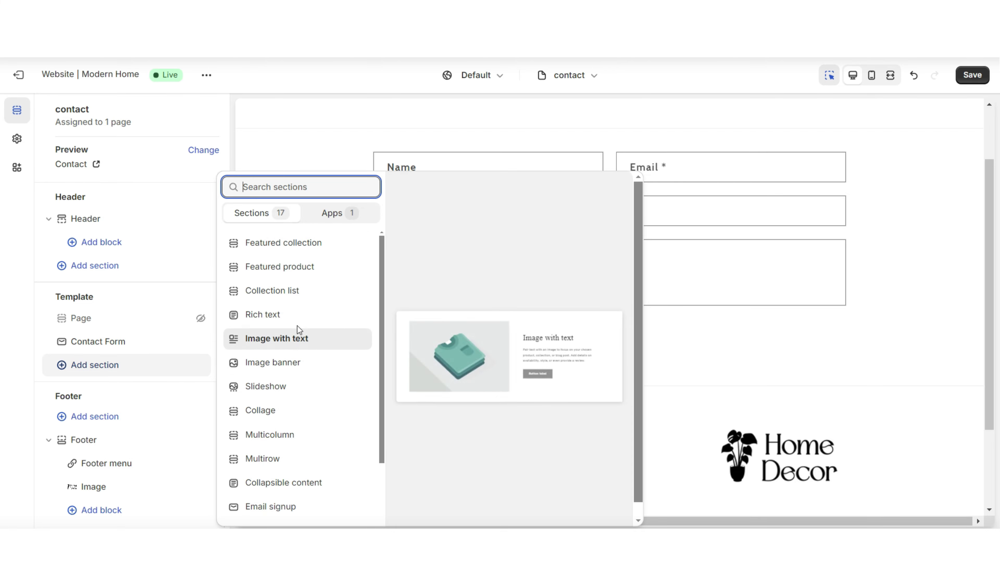
left_click(290, 317)
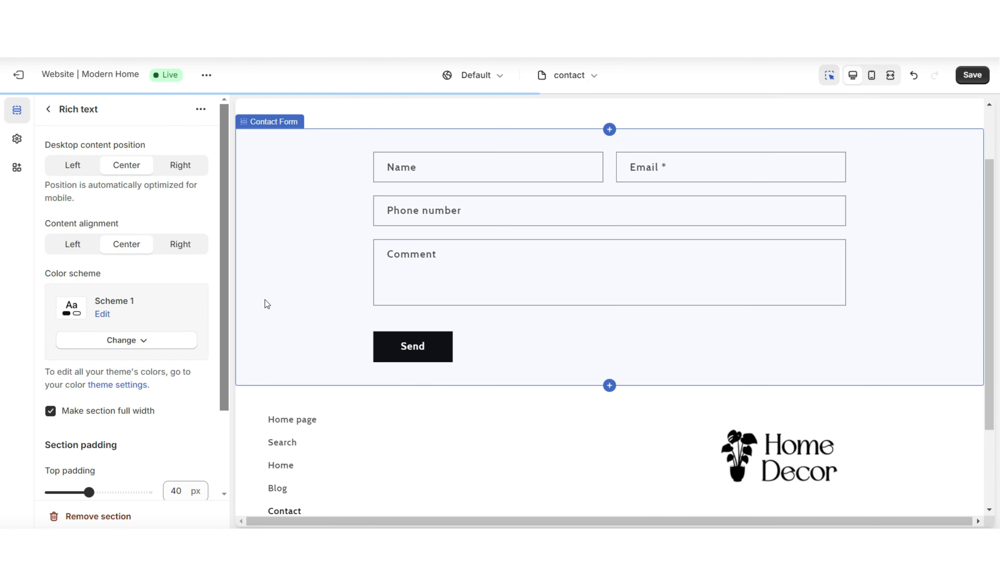
left_click_drag(61, 280, 77, 261)
left_click(521, 339)
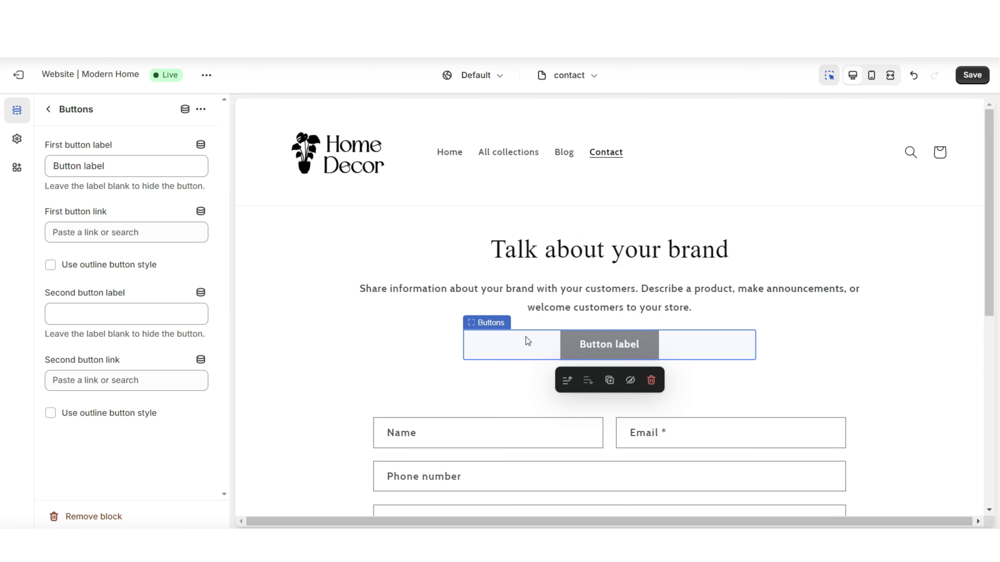
left_click(646, 377)
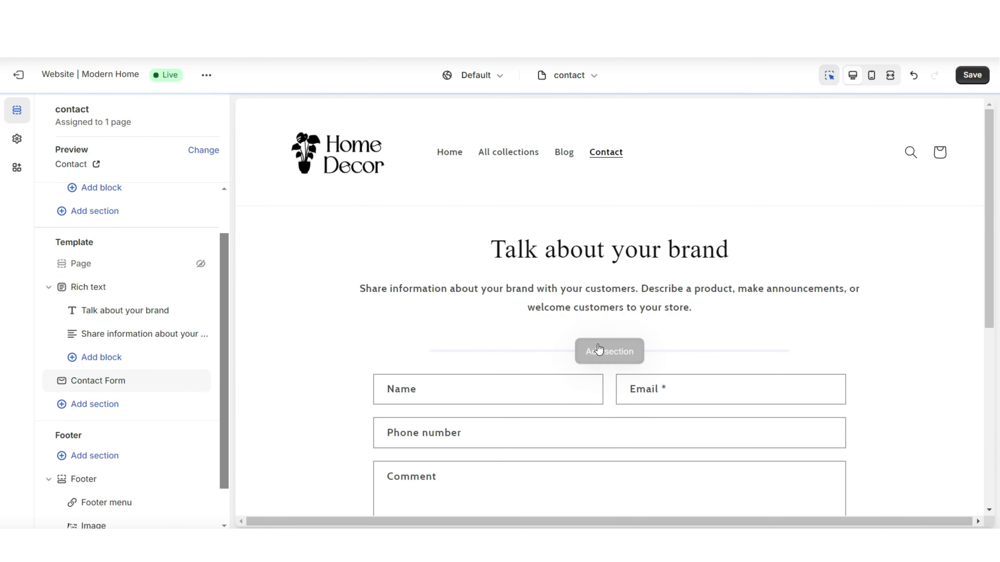
left_click(609, 357)
left_click(610, 370)
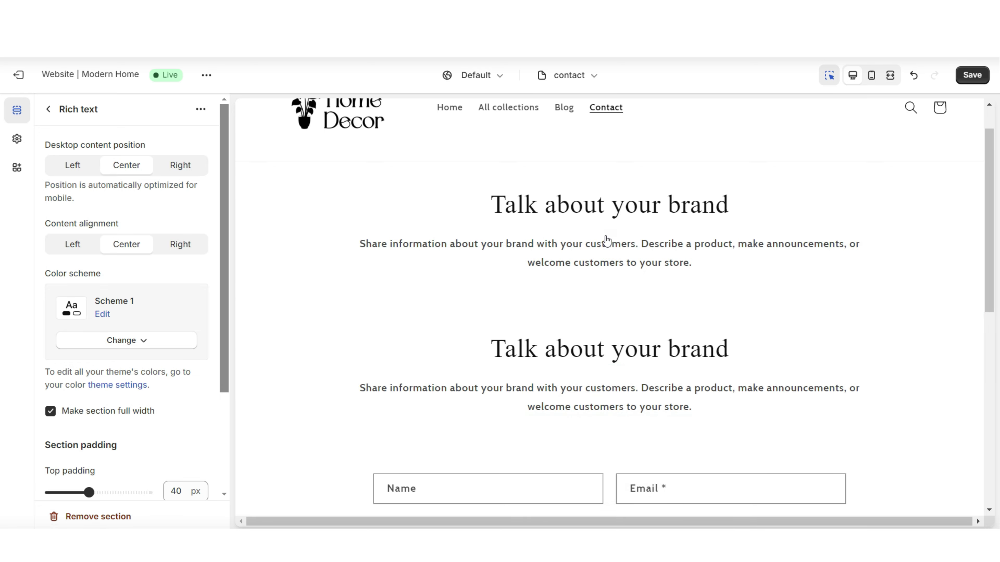
Step: Delete the first section's description, retitle it CONTACT US, and reduce top padding to 28 px
left_click(665, 258)
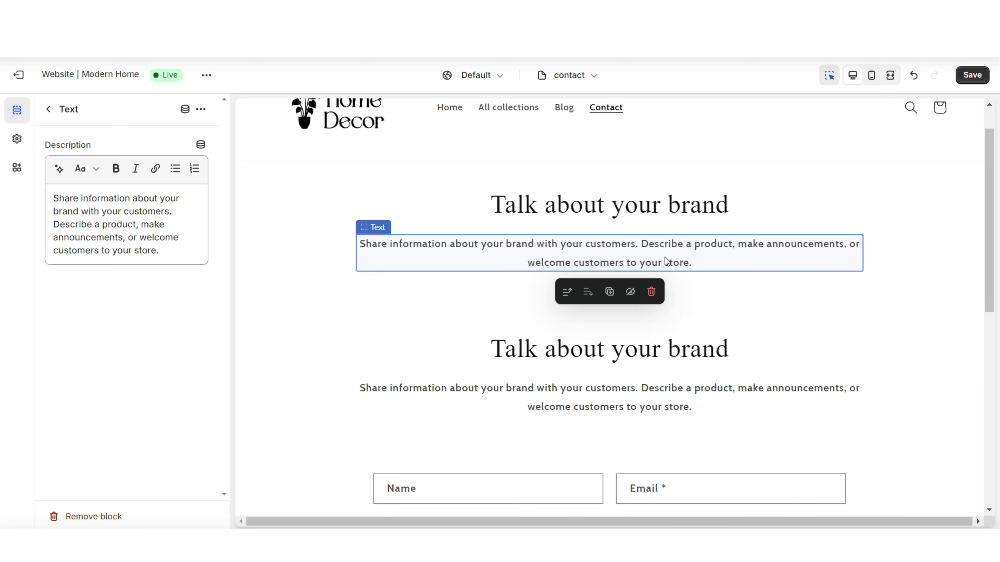
left_click(651, 290)
left_click(610, 206)
triple_click(187, 192)
type("CONTACT US")
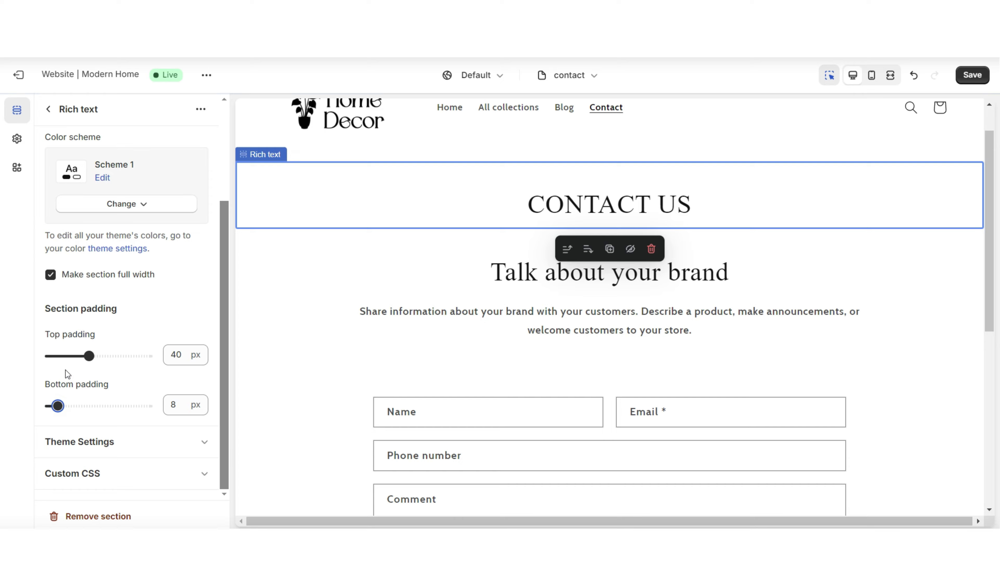
left_click_drag(85, 353, 76, 353)
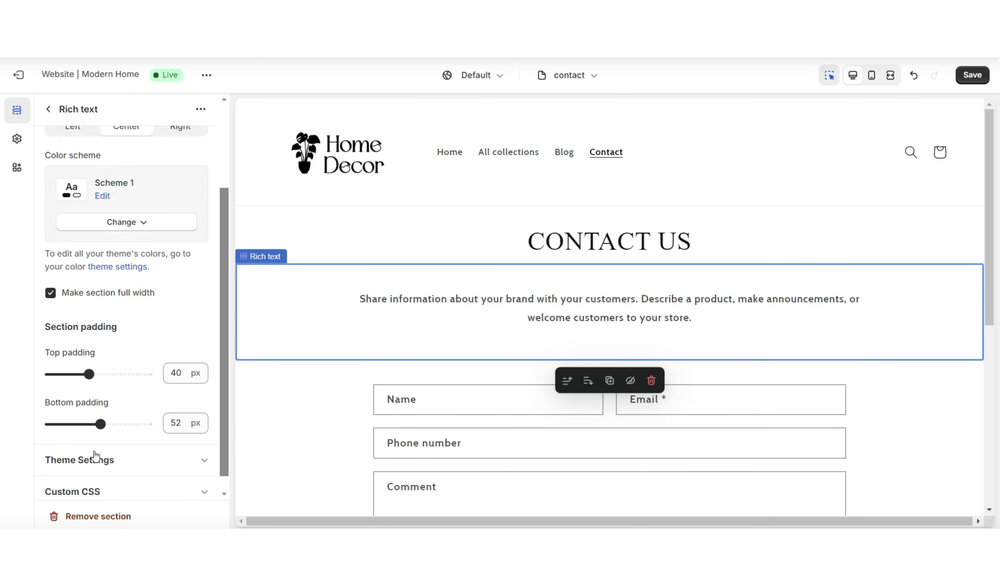
Step: Reduce the second section's top padding and paste the email line as its text
scroll(76, 394, "down", 1)
left_click_drag(118, 353, 56, 352)
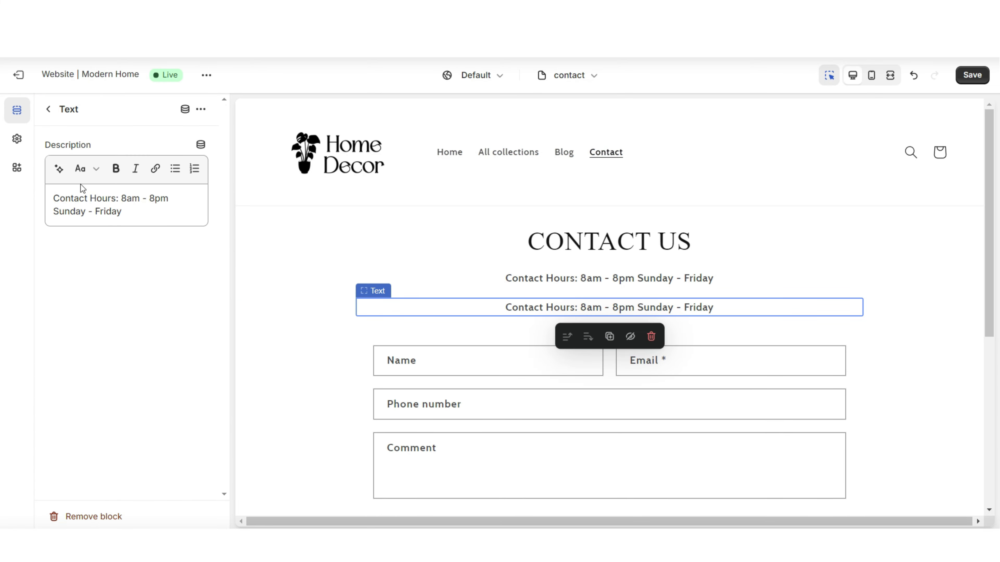
triple_click(82, 193)
right_click(75, 205)
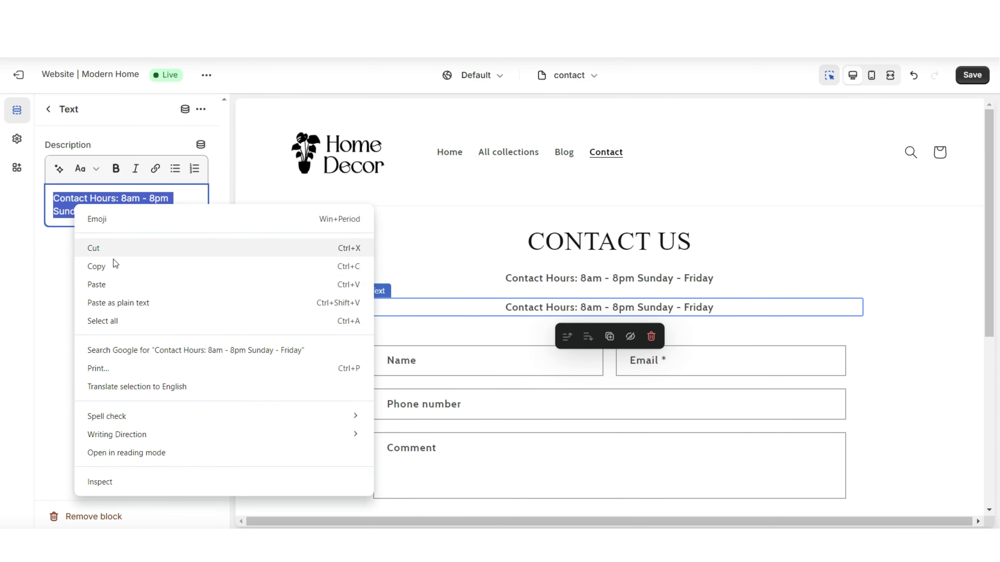
left_click(127, 259)
Step: Left-align the Contact Hours line and the email line
left_click(300, 280)
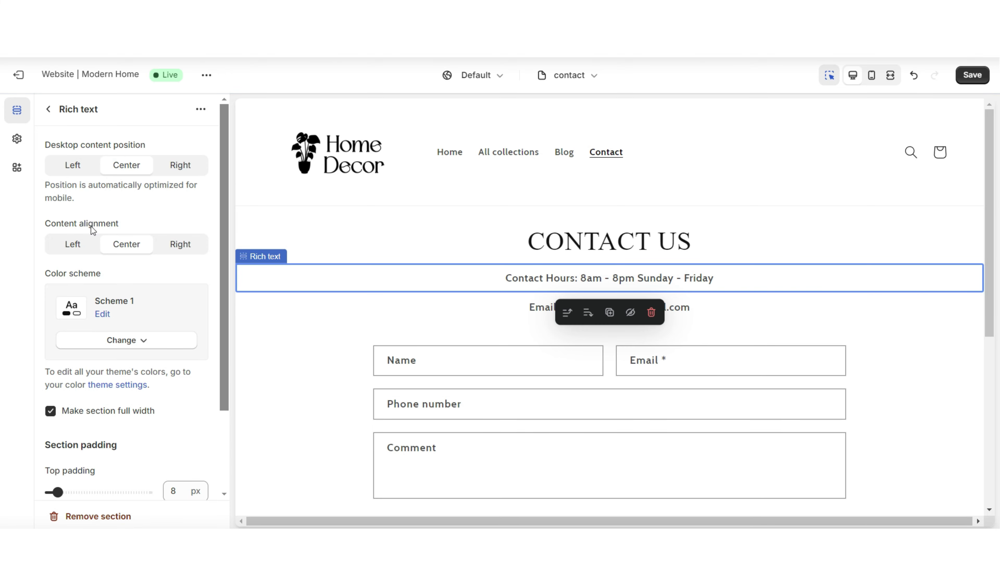
left_click(80, 246)
left_click(330, 313)
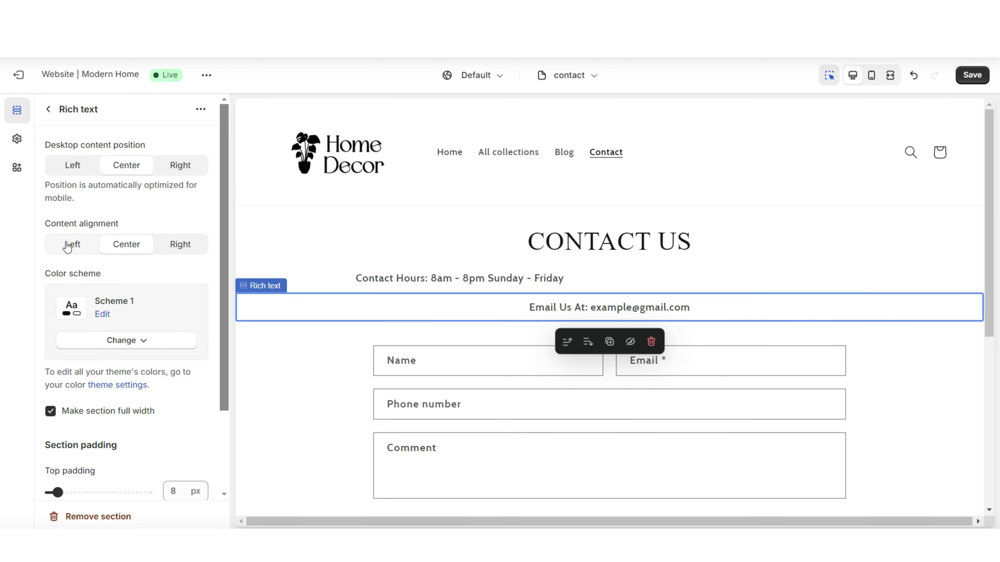
left_click(70, 246)
Step: Review the contact page at full width, then switch the editor to the Home page
key("ctrl+shift+f")
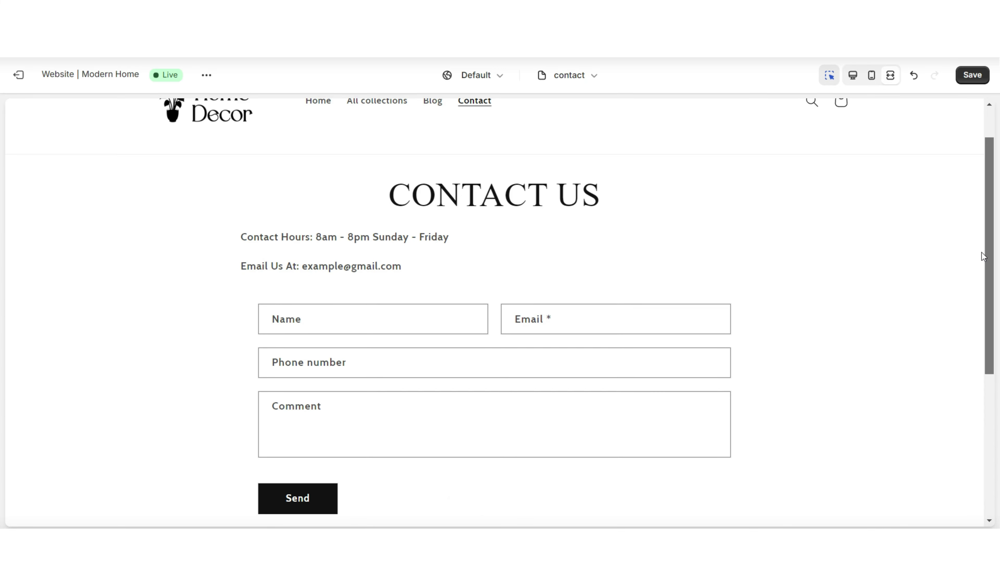
scroll(979, 241, "up", 2)
scroll(979, 247, "down", 1)
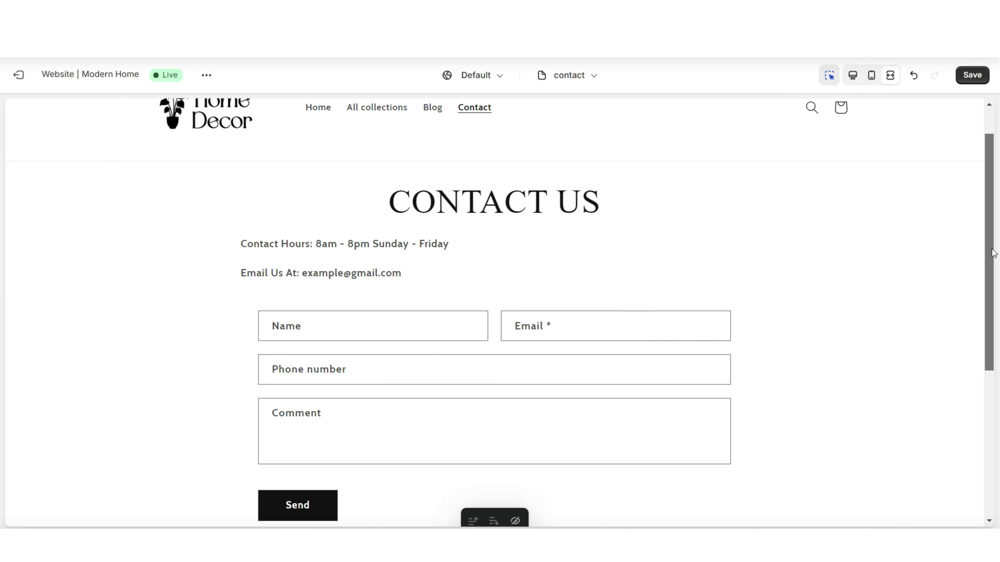
scroll(979, 247, "up", 2)
left_click(318, 152)
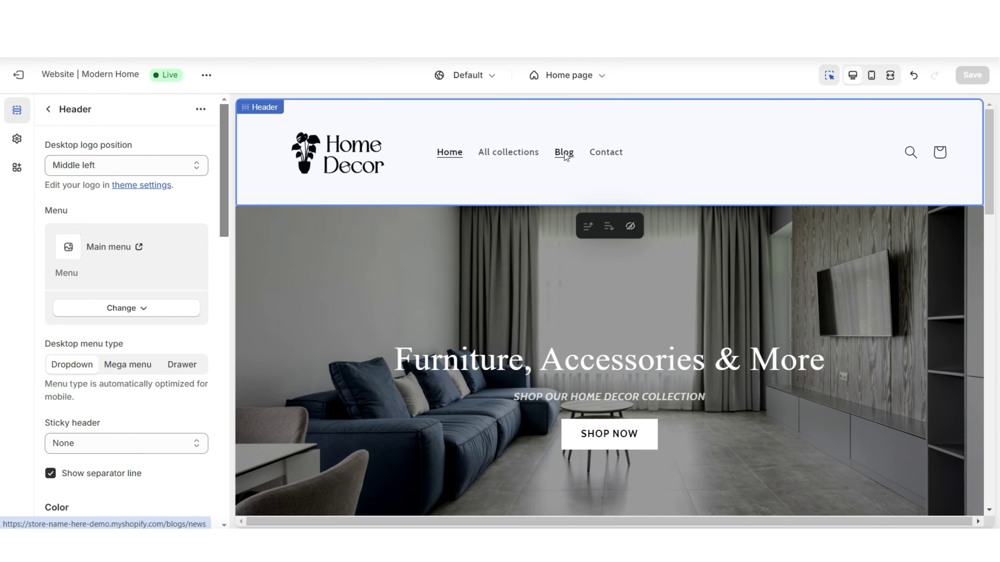
Step: Add an Image banner section to the blog page
left_click(564, 153)
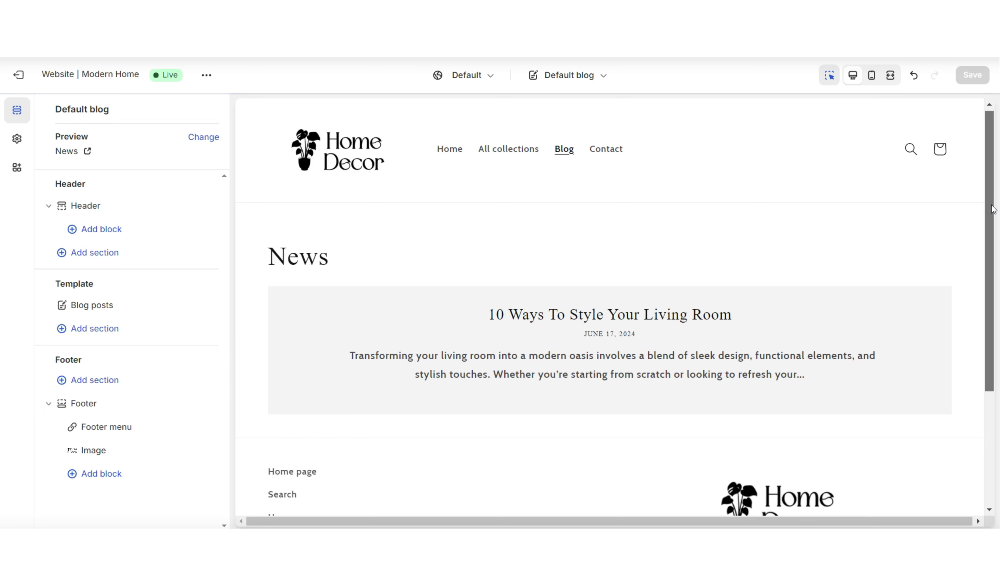
left_click_drag(992, 209, 996, 269)
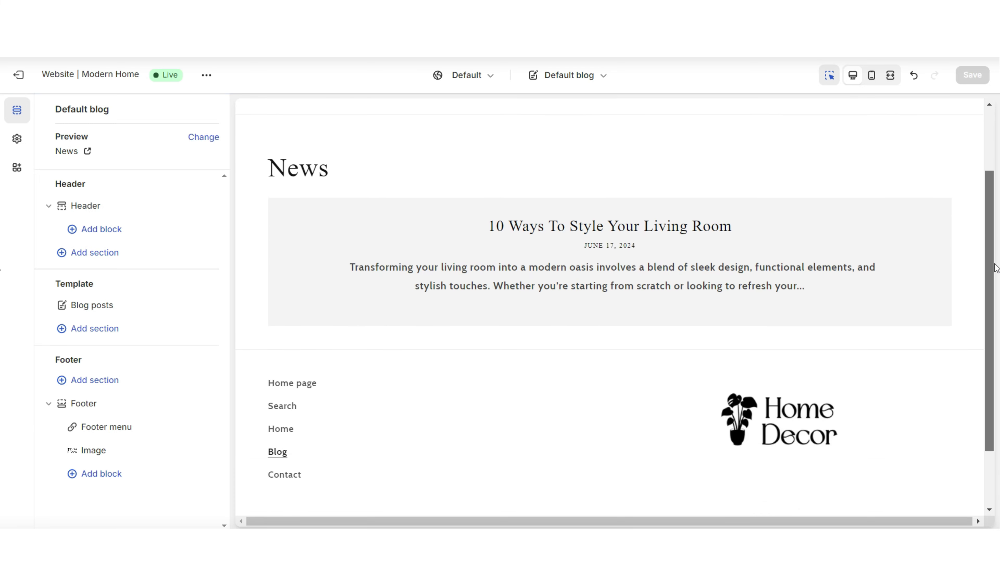
left_click(94, 329)
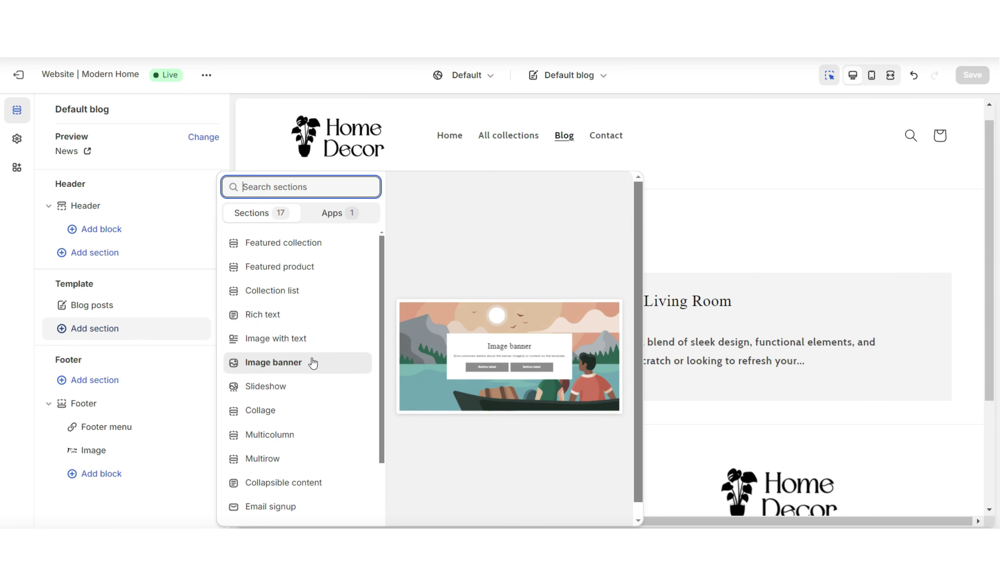
left_click(291, 362)
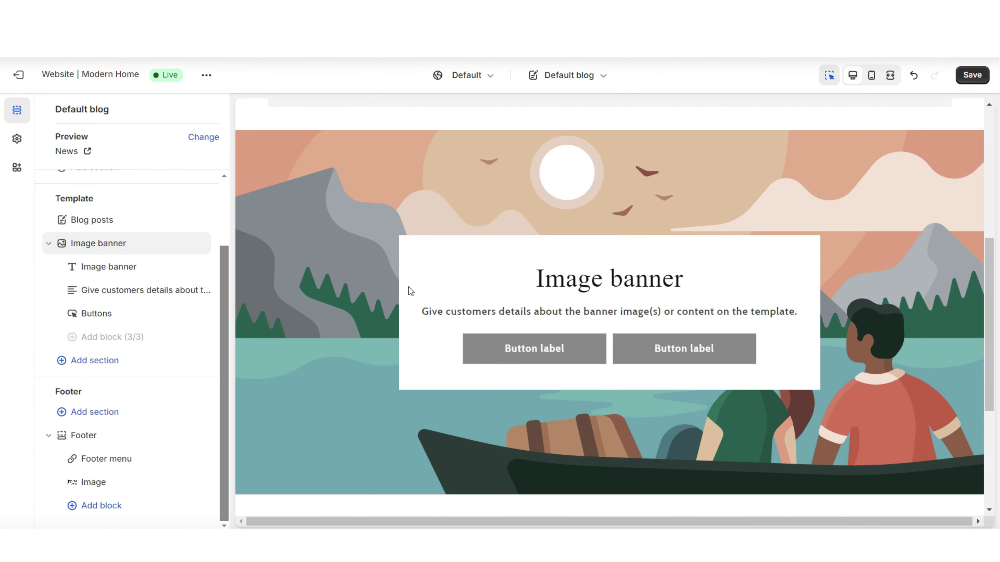
Step: Title the banner 'Modern Home | Blog' and paste the store description as its text
left_click(502, 286)
triple_click(89, 198)
type("Modern Home")
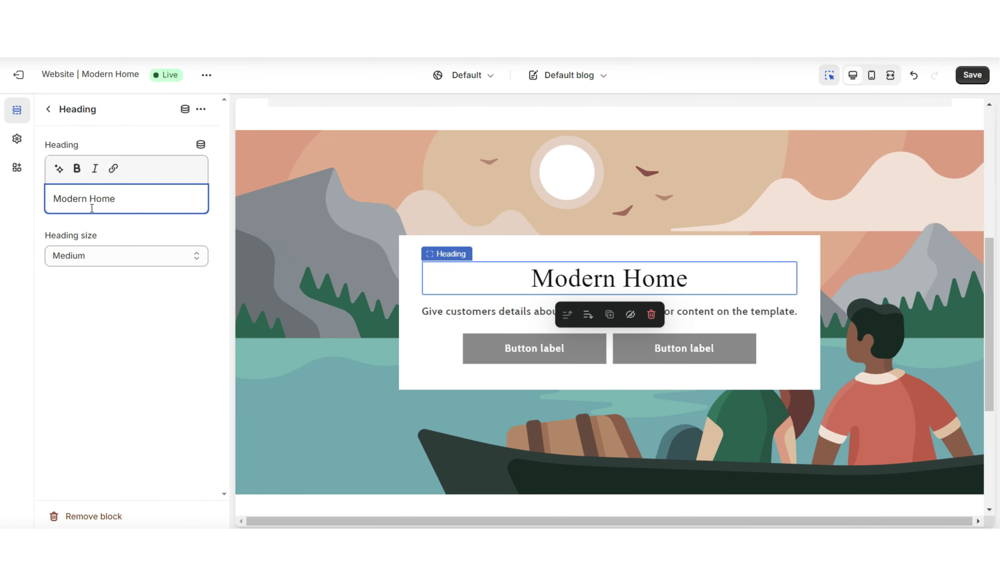
type(" | Blog")
left_click(488, 311)
triple_click(90, 200)
type("At Home Decor, we believe that great furniture should be accessible to everyone. We offer competitive pricing without compromising on quality, making it easier for you to create the home of your dreams. Explore our collections today and discover the difference that quality, design, and exceptional service can make.")
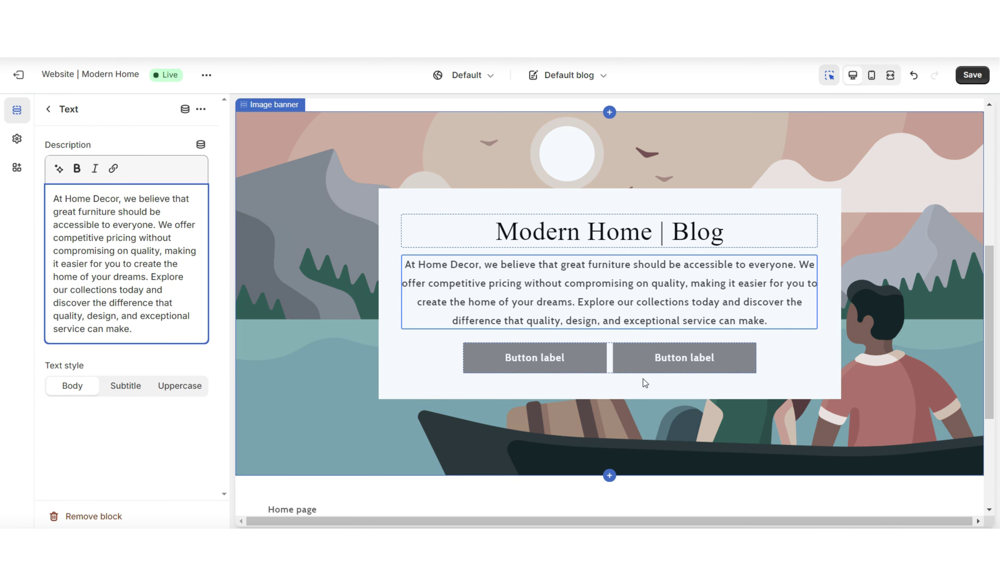
Step: Remove the banner's buttons and set the image overlay opacity to 20%
left_click(611, 366)
left_click(651, 446)
left_click(724, 398)
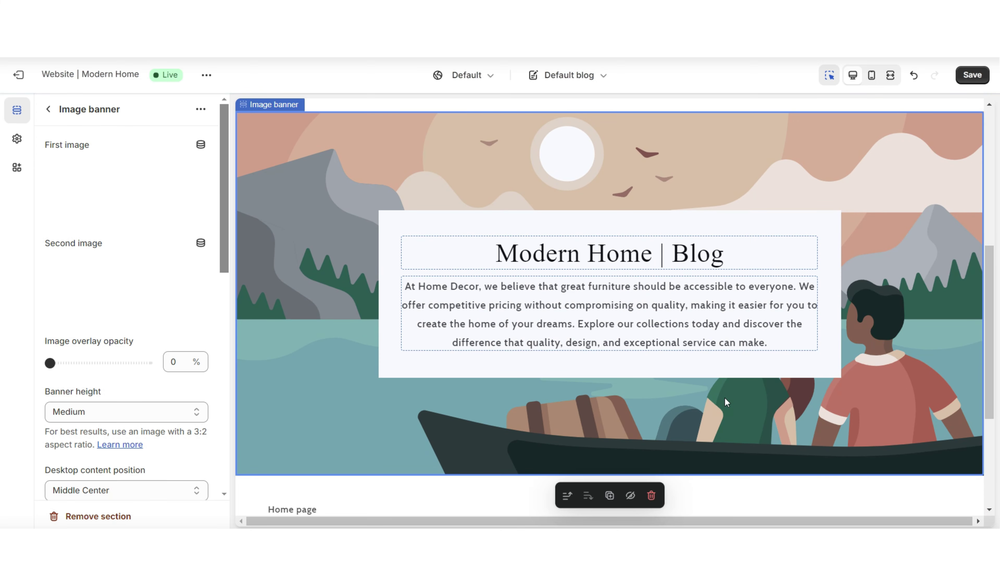
scroll(98, 394, "down", 3)
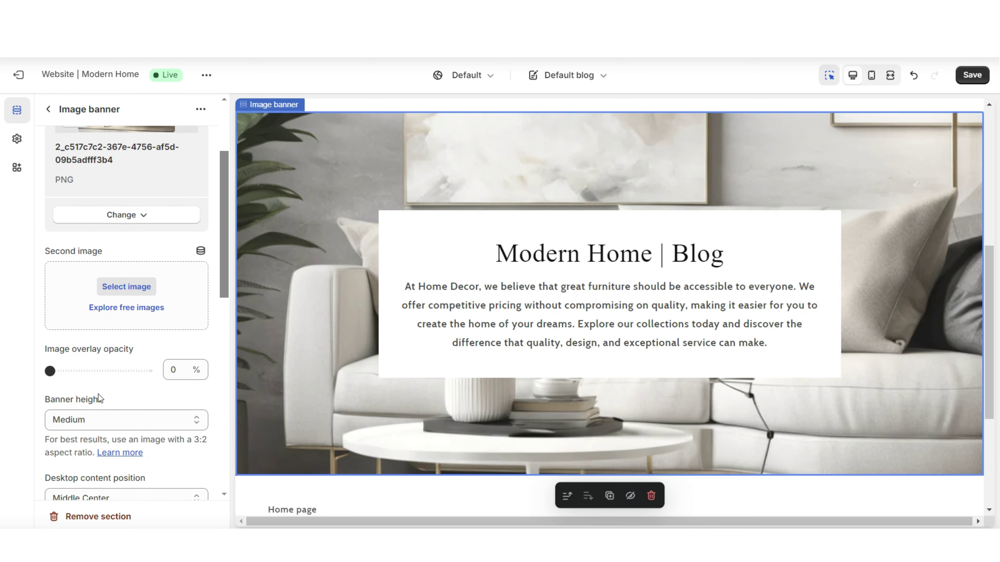
left_click_drag(76, 378, 69, 372)
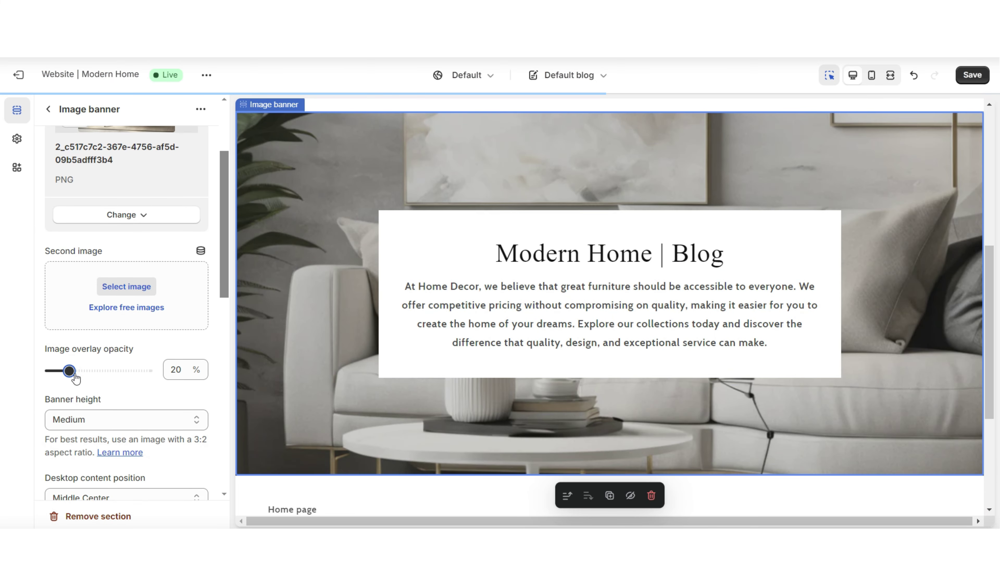
scroll(106, 307, "down", 5)
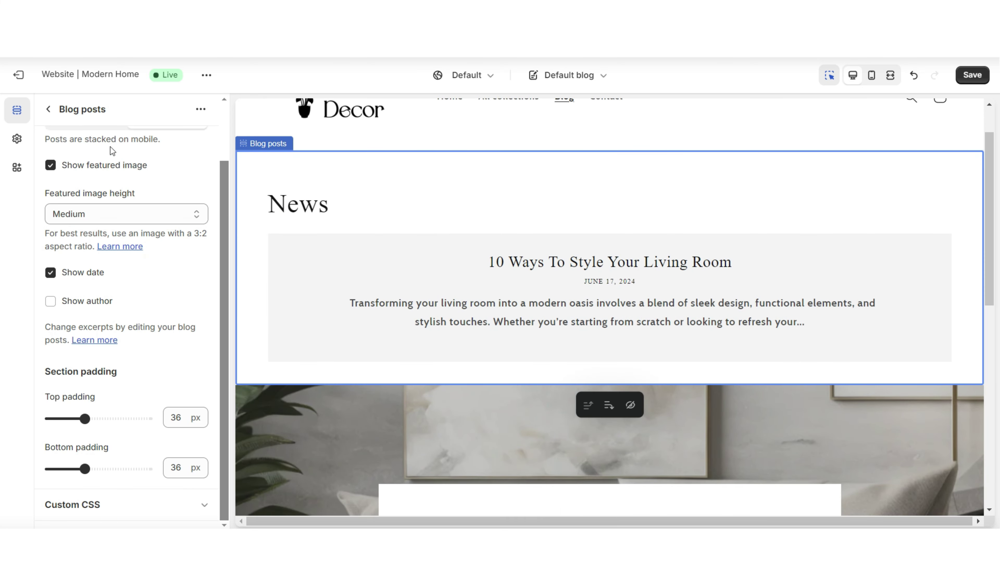
Step: Add a Blog posts section to the blog page and clear its heading
scroll(594, 394, "up", 1)
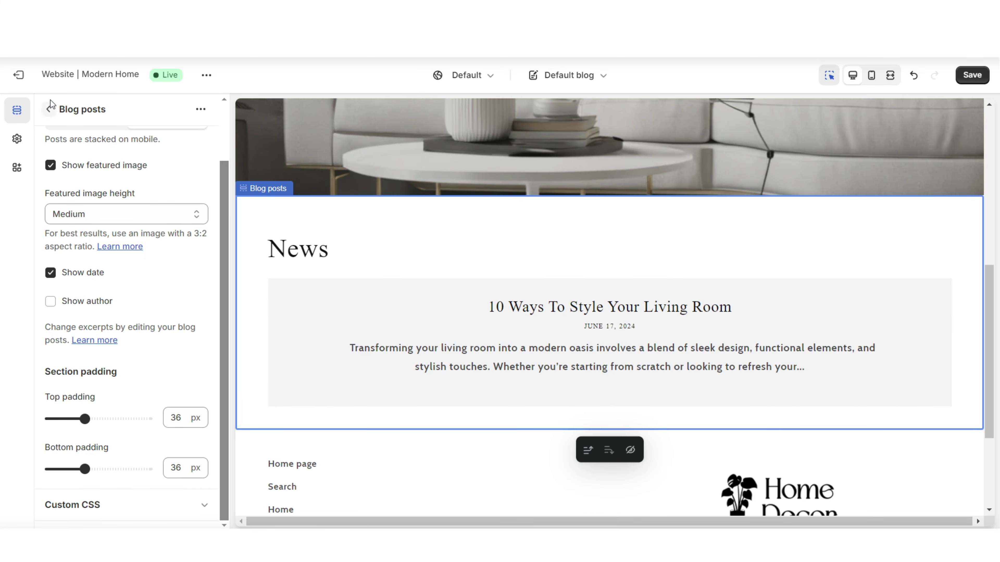
left_click(49, 107)
left_click(91, 422)
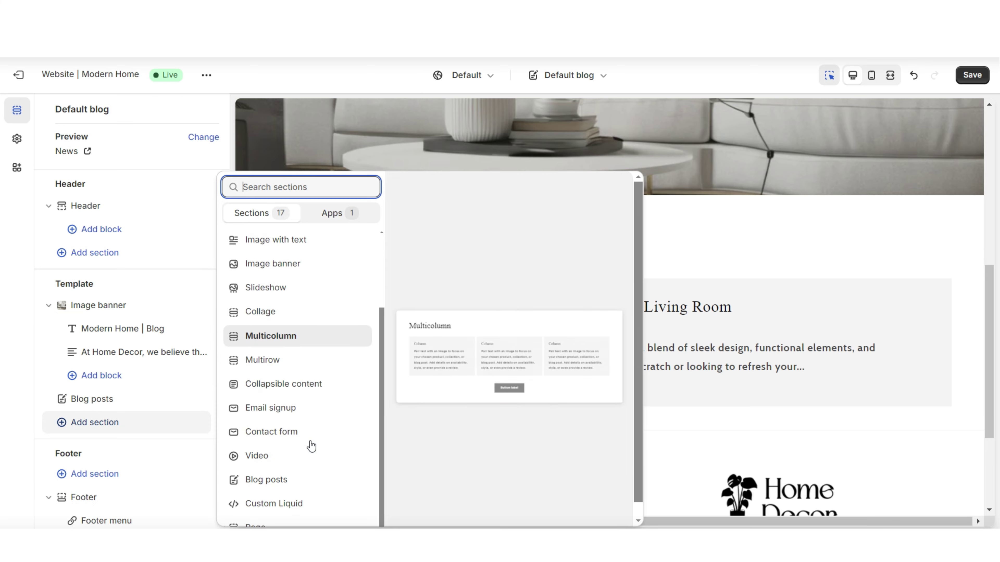
scroll(311, 446, "down", 1)
left_click(290, 469)
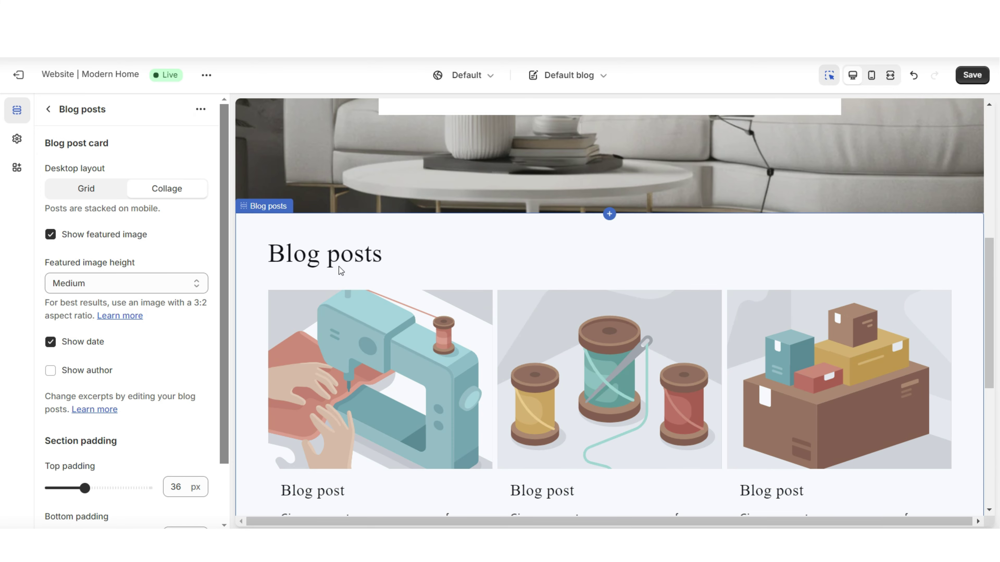
left_click(339, 267)
triple_click(107, 199)
key("BackSpace")
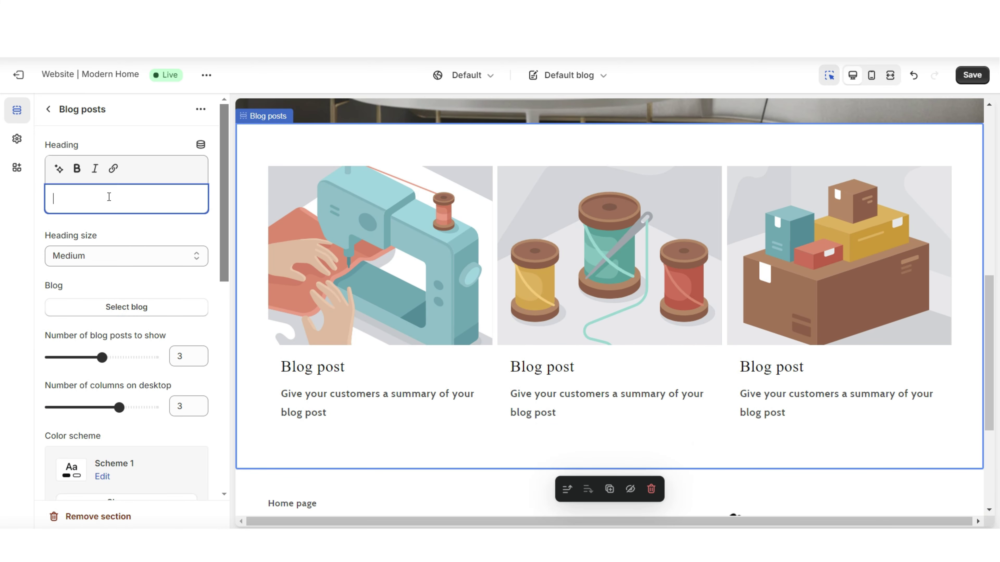
left_click(117, 139)
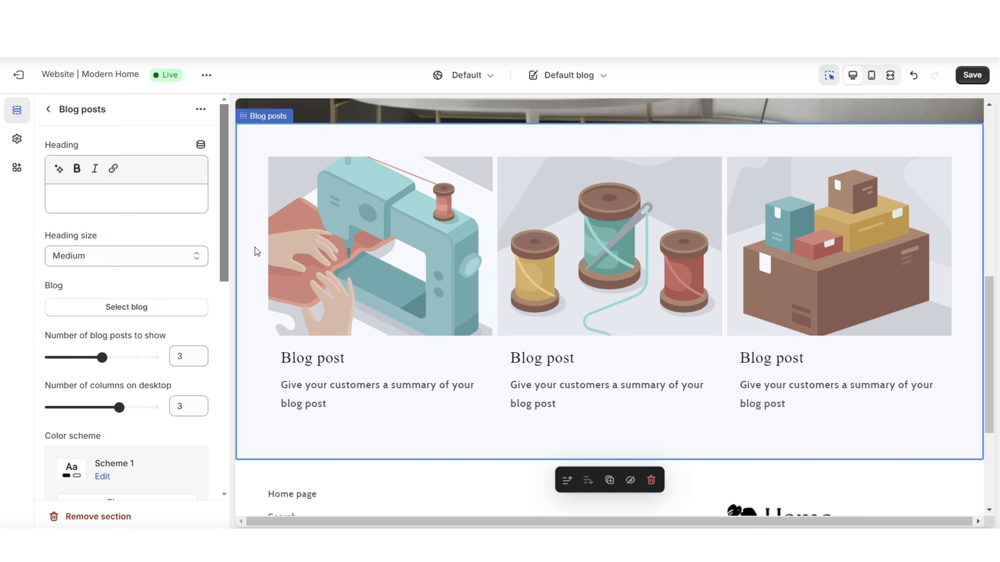
Step: Point the section at the News blog and save the blog page
scroll(258, 276, "up", 2)
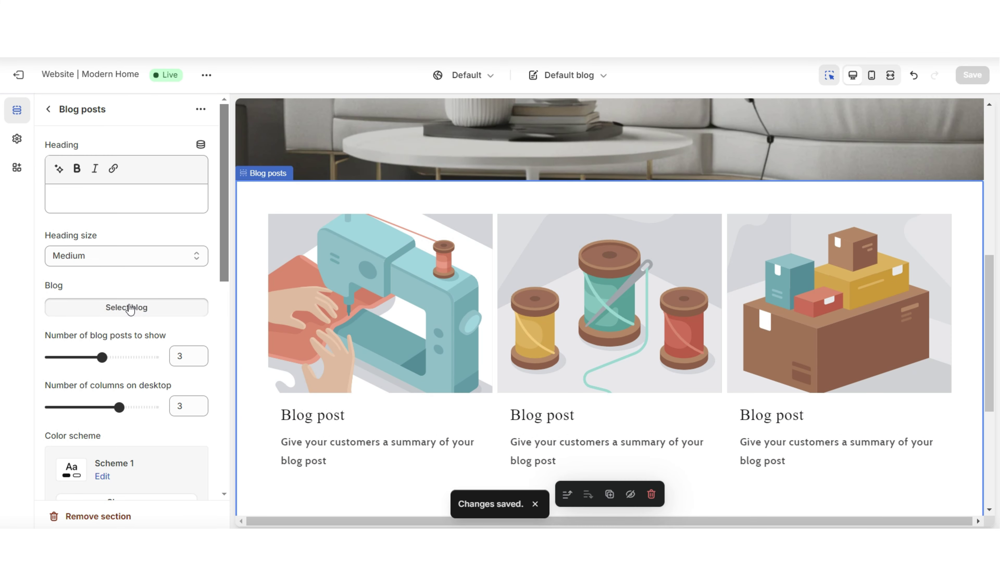
left_click(133, 308)
left_click(206, 213)
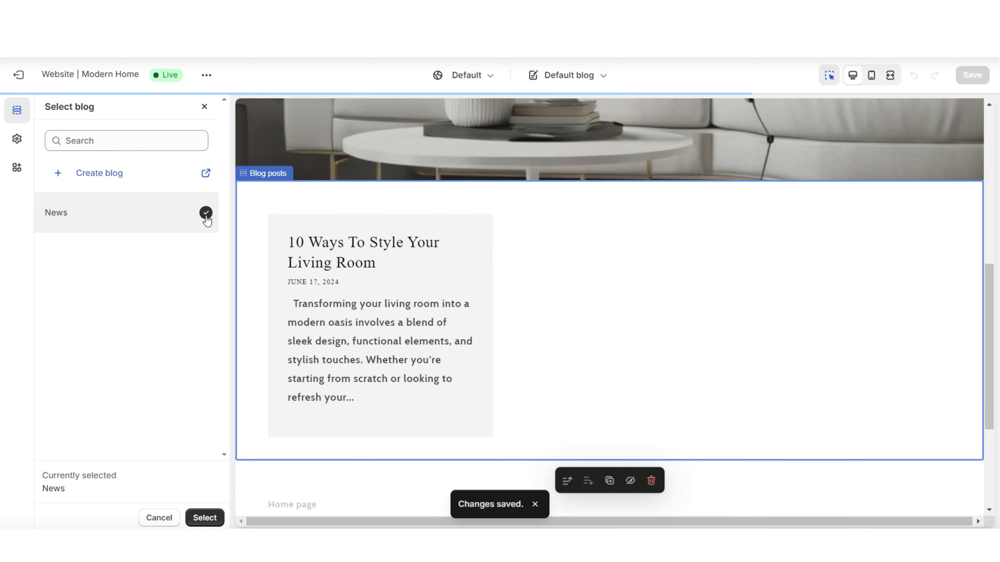
left_click(205, 518)
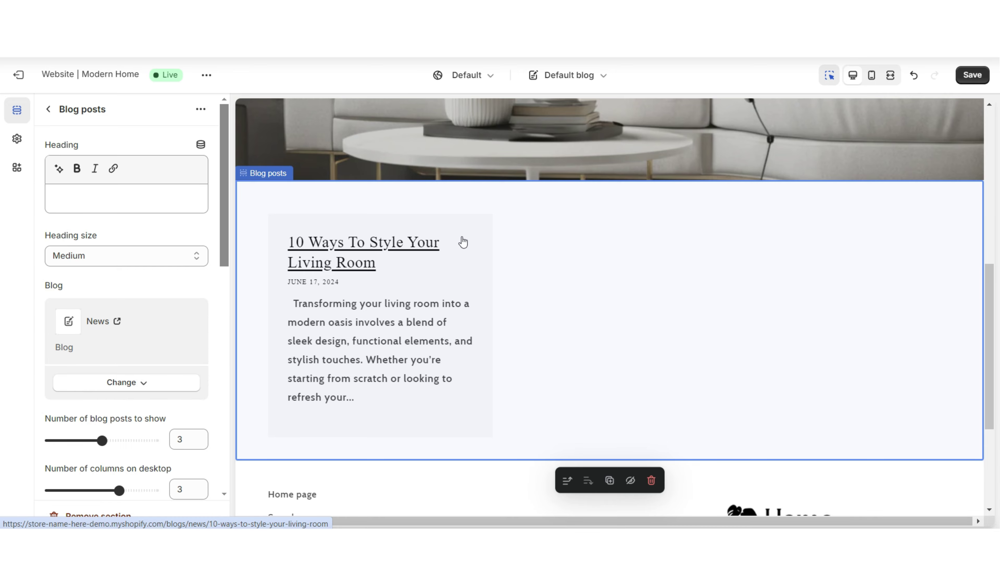
left_click(971, 74)
left_click(889, 75)
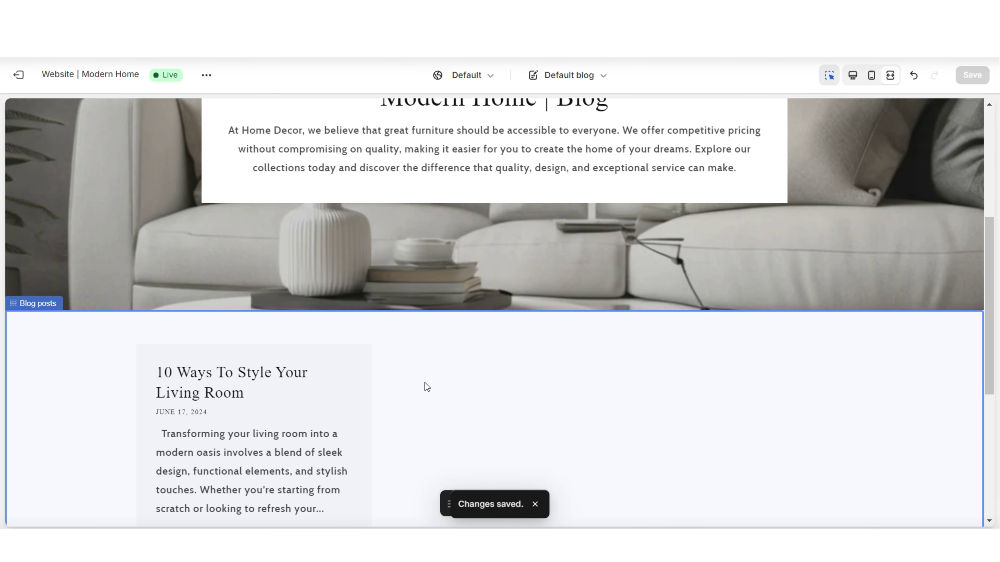
scroll(393, 374, "down", 2)
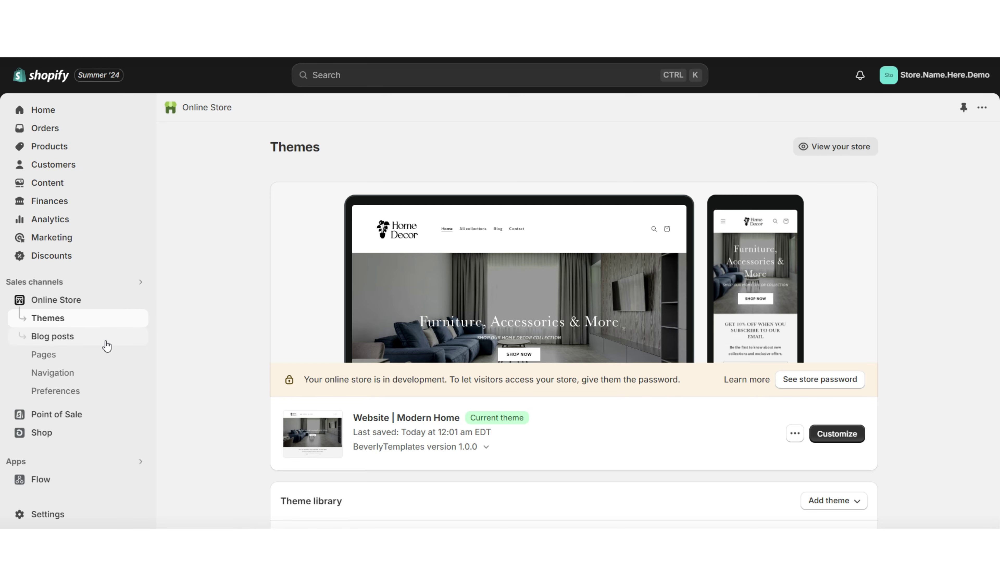
Step: Start a new Visible blog post filed under the News blog
left_click(105, 341)
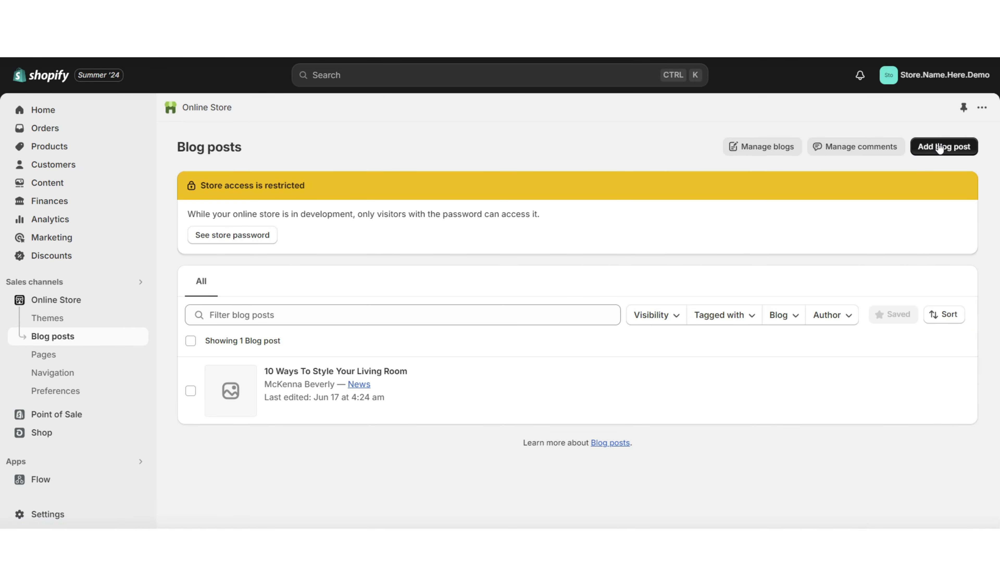
left_click(939, 146)
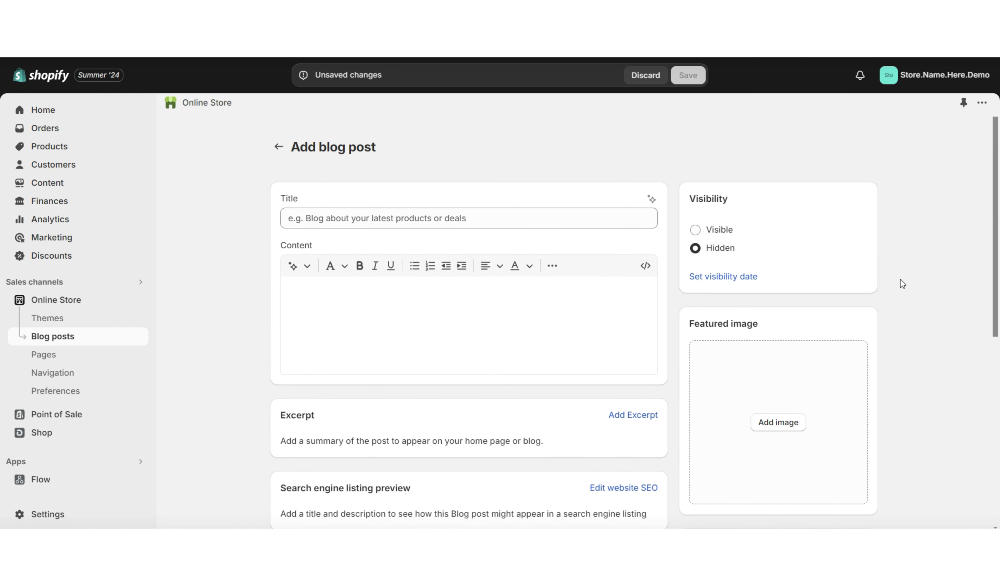
left_click(695, 231)
scroll(734, 232, "down", 8)
left_click(703, 283)
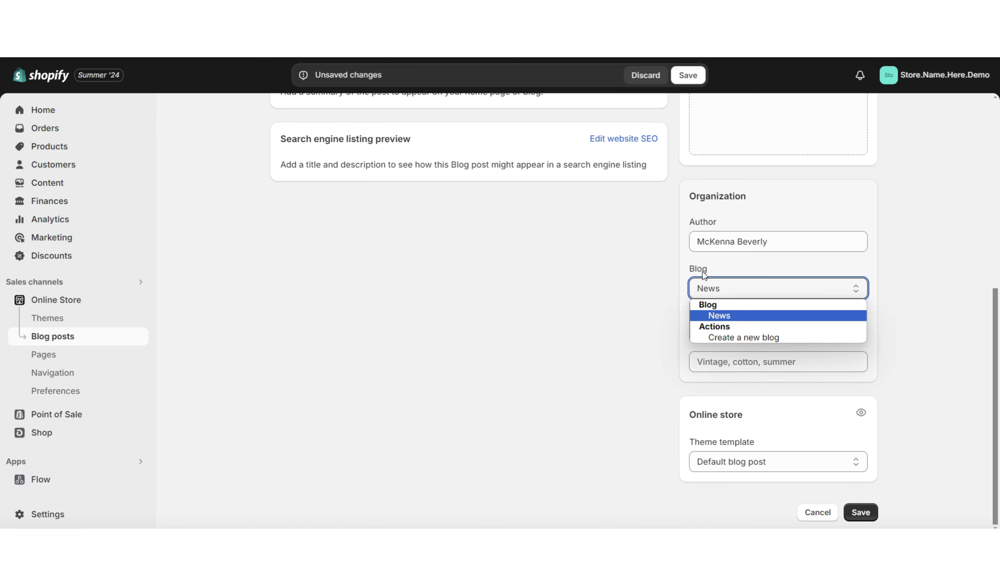
left_click(715, 314)
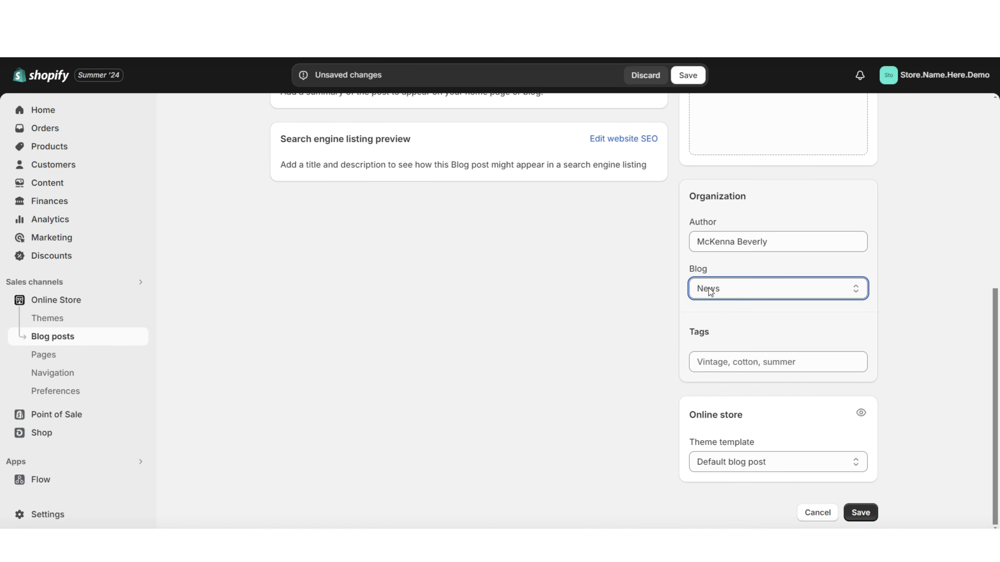
Step: Enter the post title '5 Modern Home Styling Tips'
left_click(415, 196)
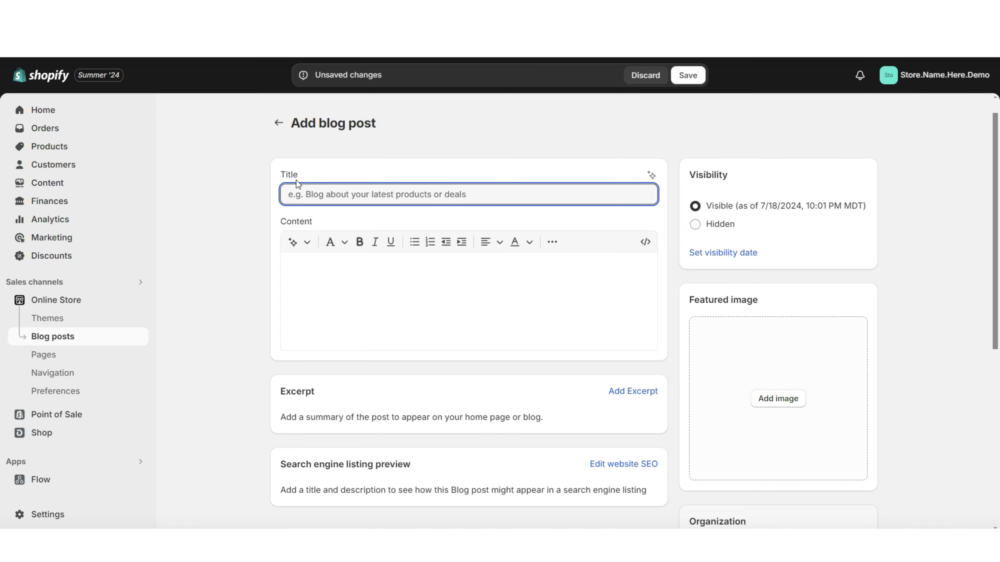
type("5 Modern Home Sty")
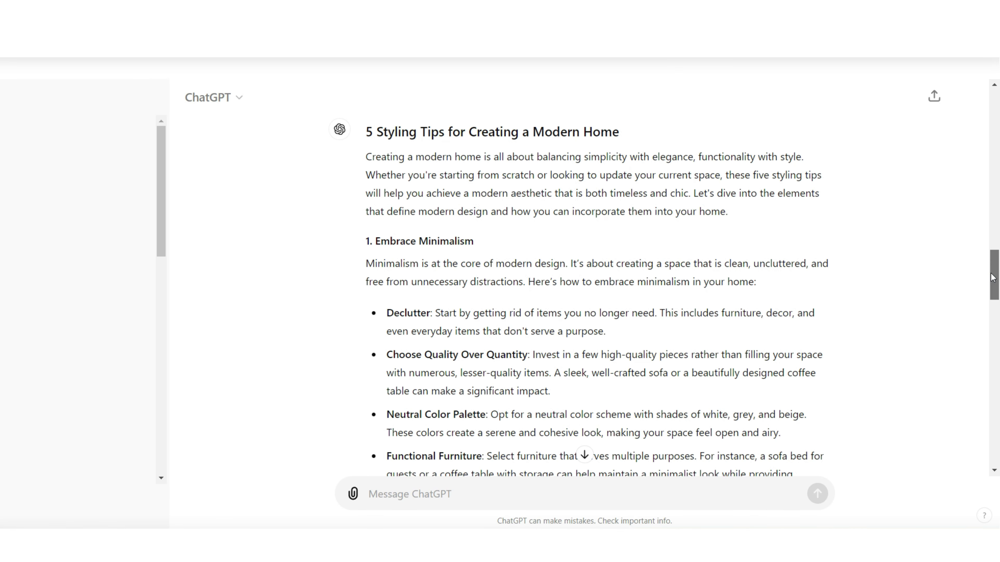
left_click_drag(992, 279, 990, 318)
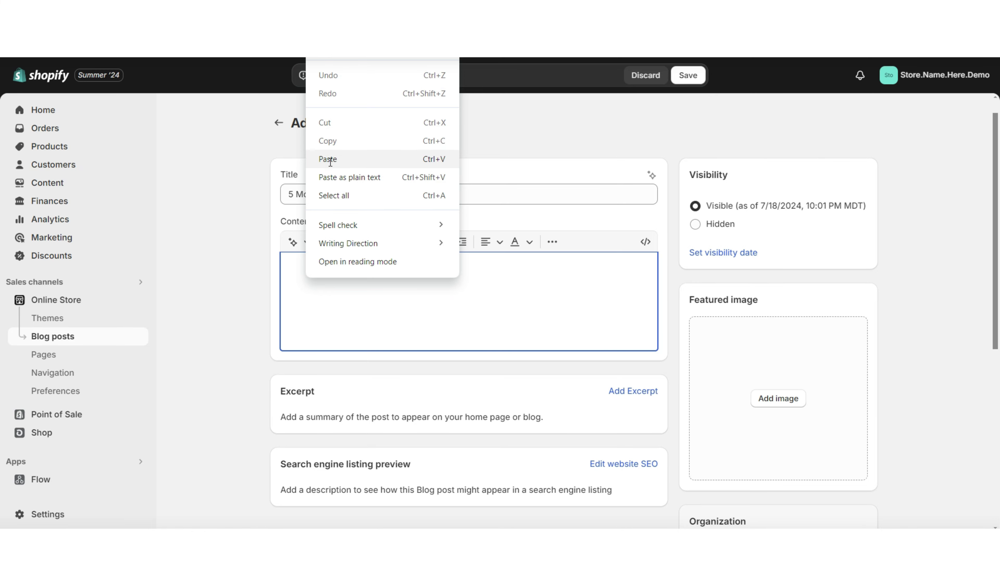
Step: Paste the article into Content and make the intro a centred Heading 3
left_click(330, 161)
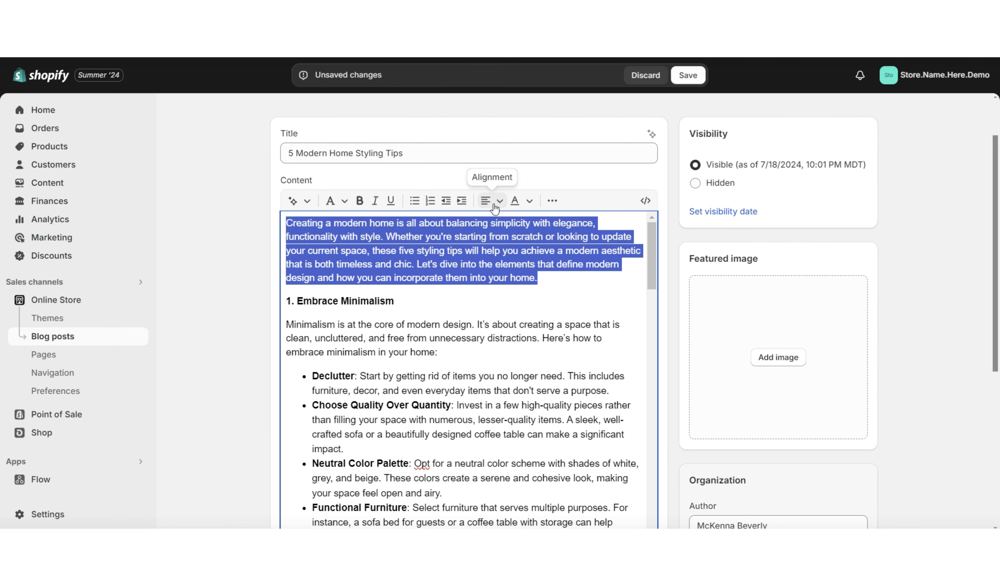
left_click(495, 203)
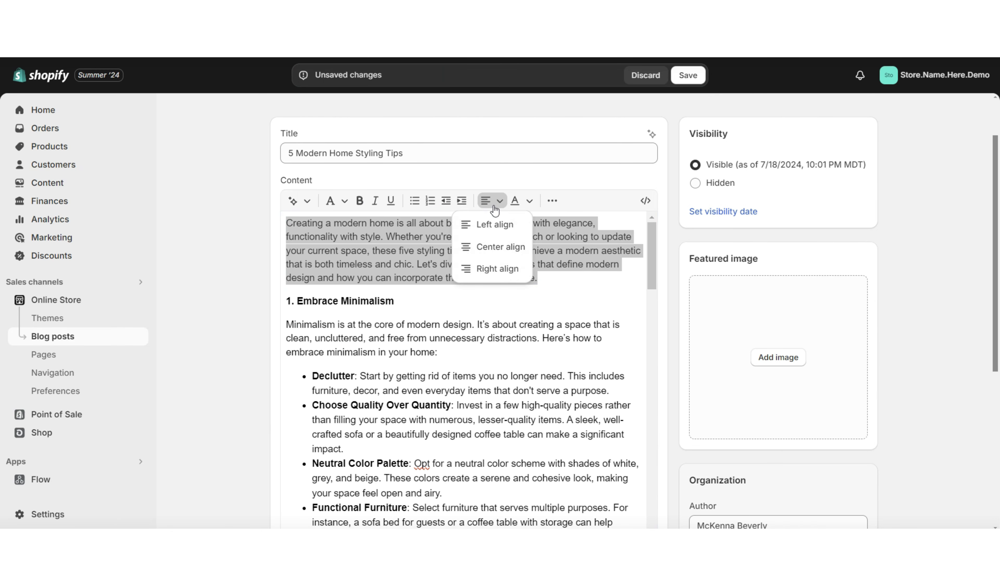
left_click(497, 248)
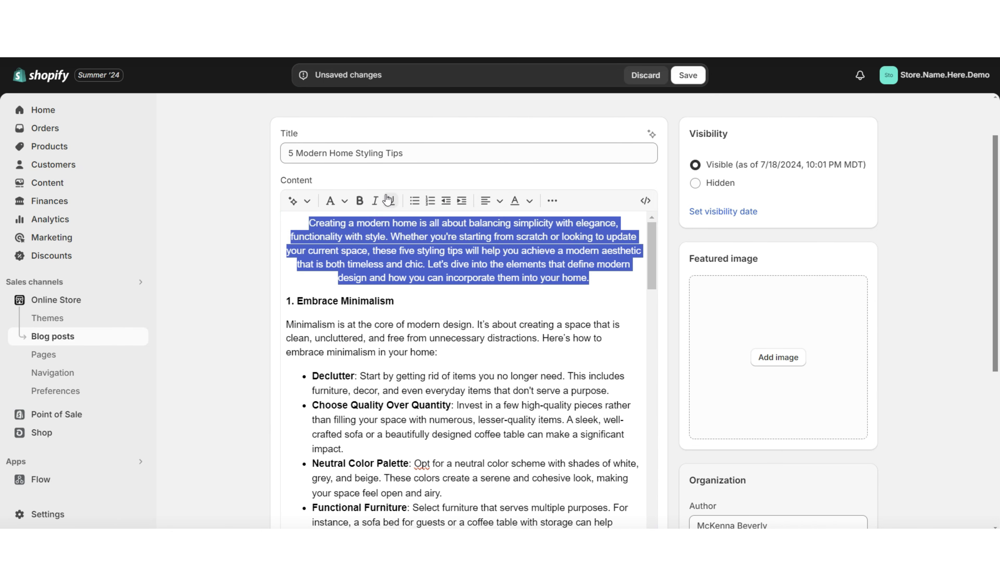
left_click(335, 201)
left_click(354, 300)
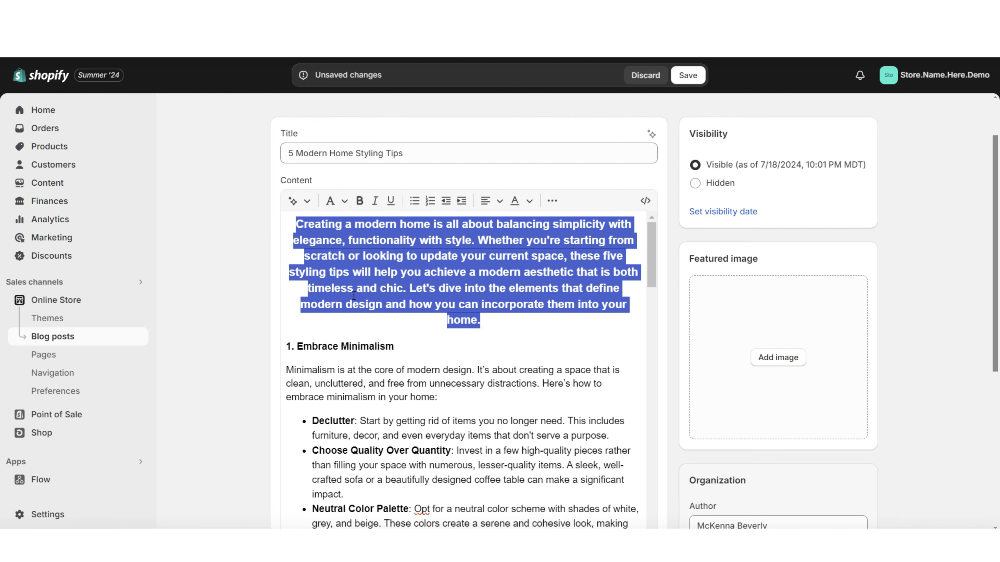
scroll(433, 315, "down", 6)
left_click_drag(542, 322, 413, 298)
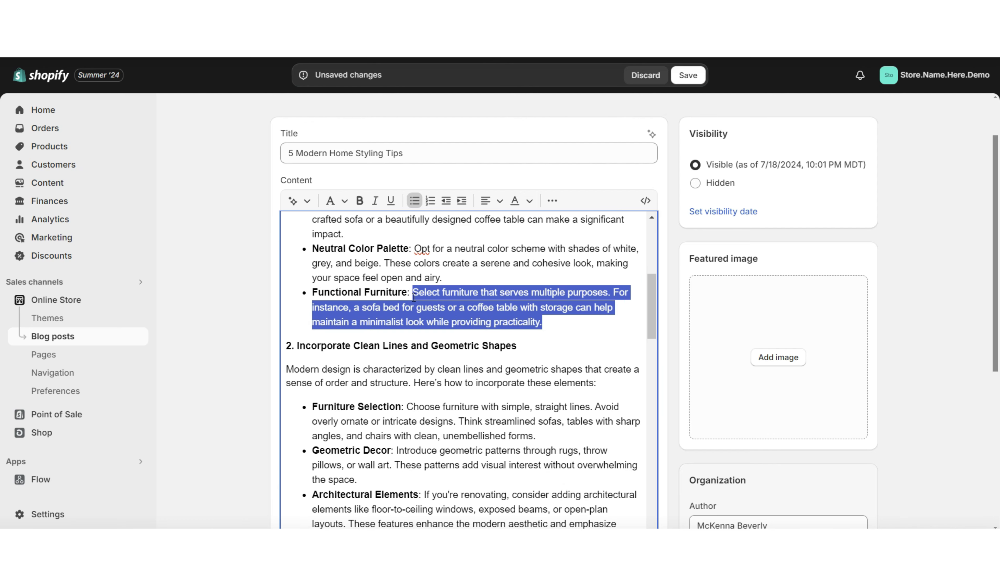
Step: Insert a full-width living-room image below the Functional Furniture item
left_click(547, 201)
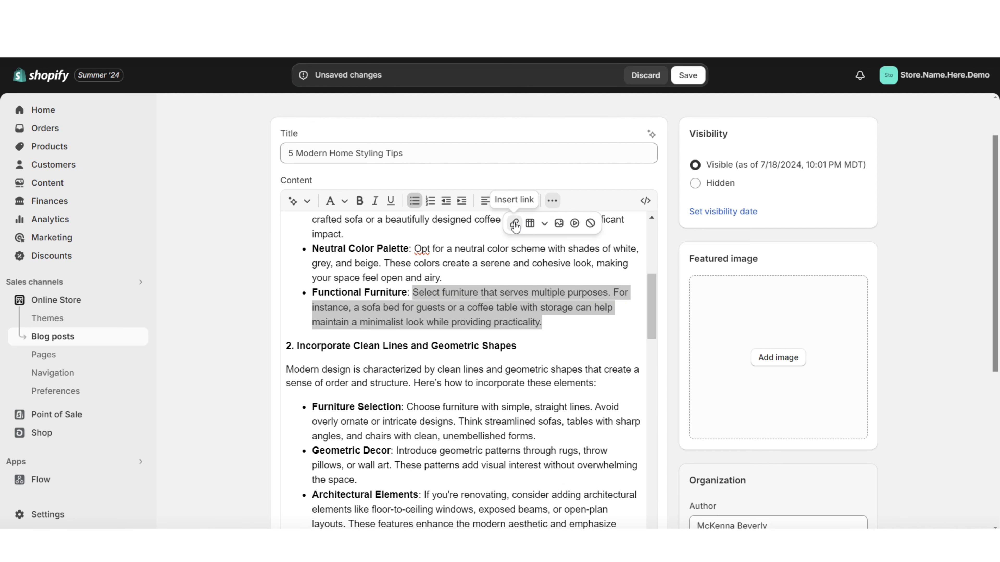
left_click(515, 228)
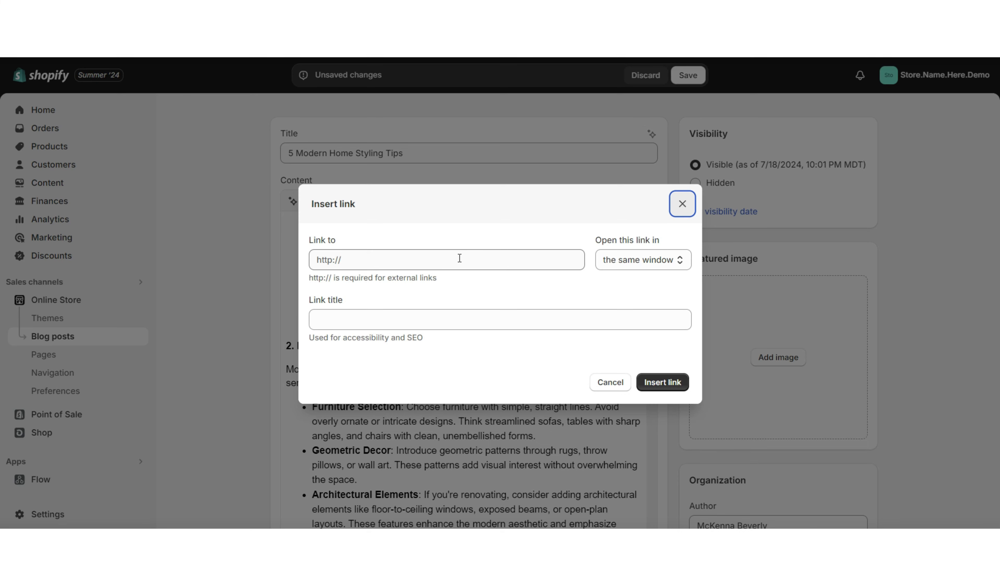
key("Escape")
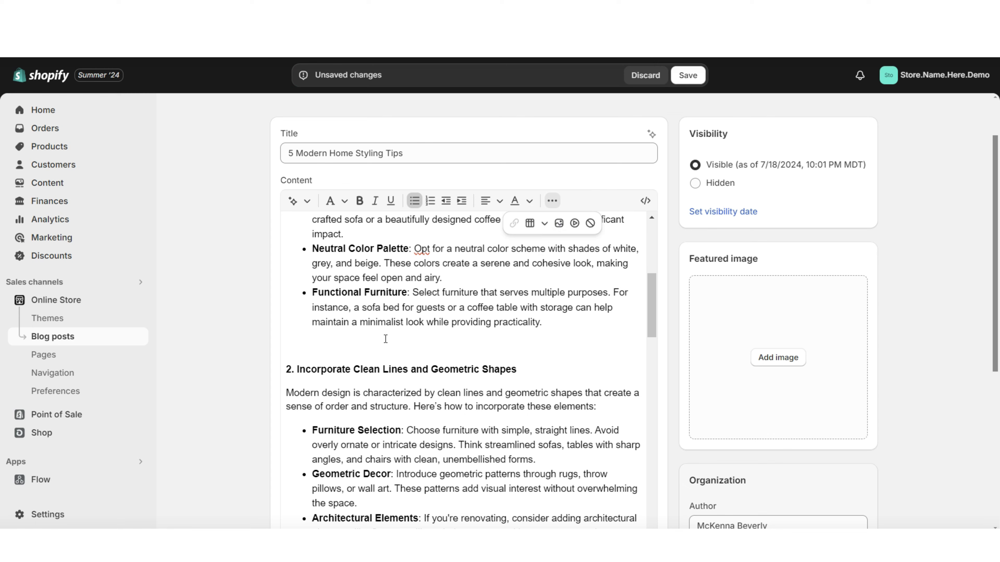
left_click(561, 227)
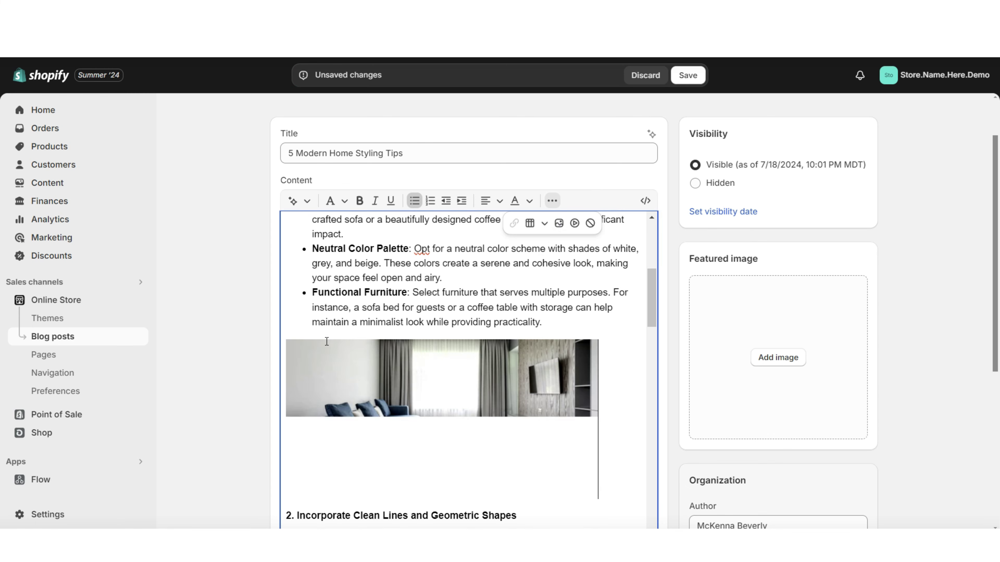
left_click(323, 346)
left_click_drag(286, 339, 190, 292)
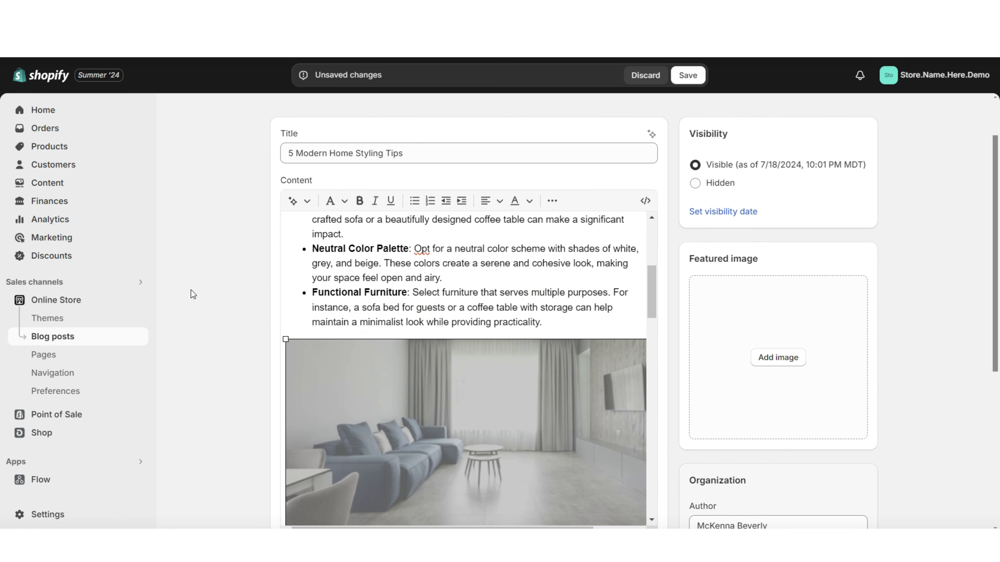
left_click(377, 322)
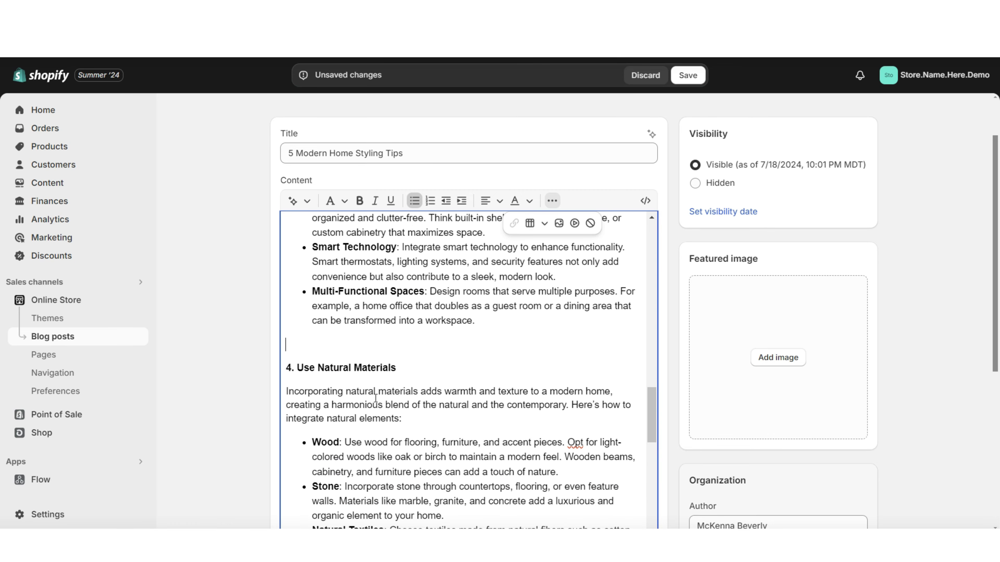
Step: Add the sideboard image above section 4, widen the lighting image, and save the post
key("ctrl+v")
left_click(287, 340)
mouse_move(285, 338)
left_mouse_down()
mouse_move(280, 276)
mouse_move(281, 326)
mouse_move(270, 328)
left_mouse_up()
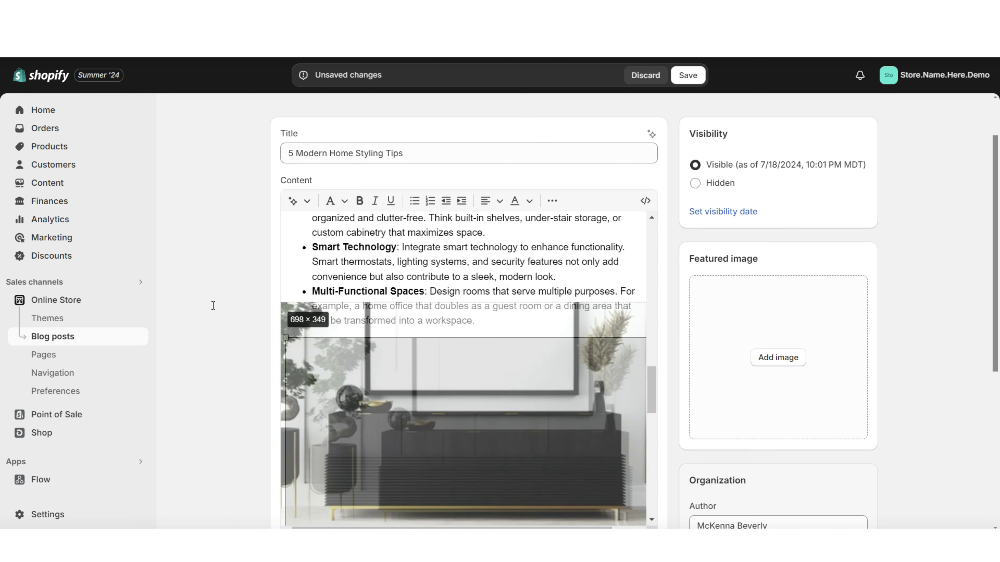
left_click(285, 343)
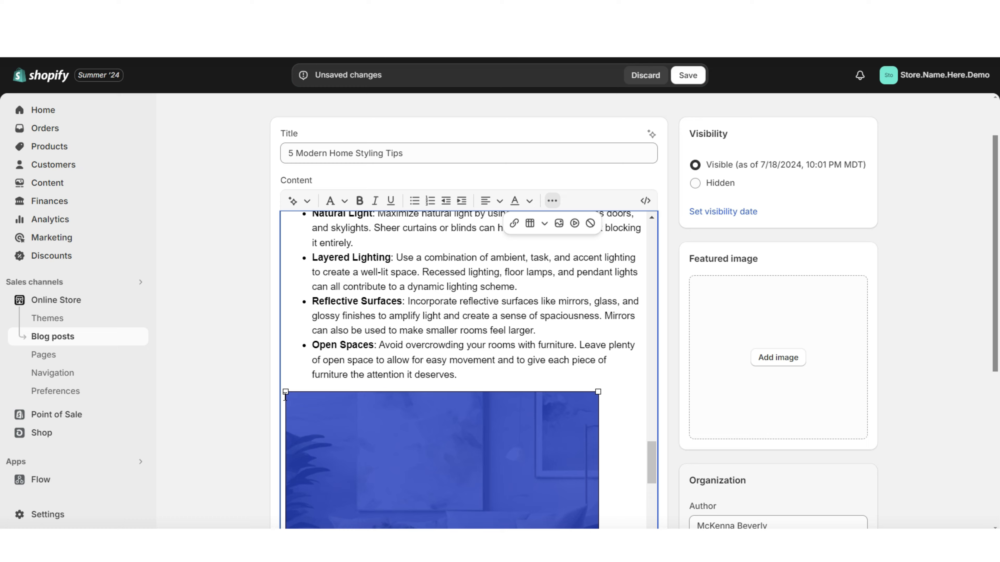
left_click_drag(285, 391, 196, 264)
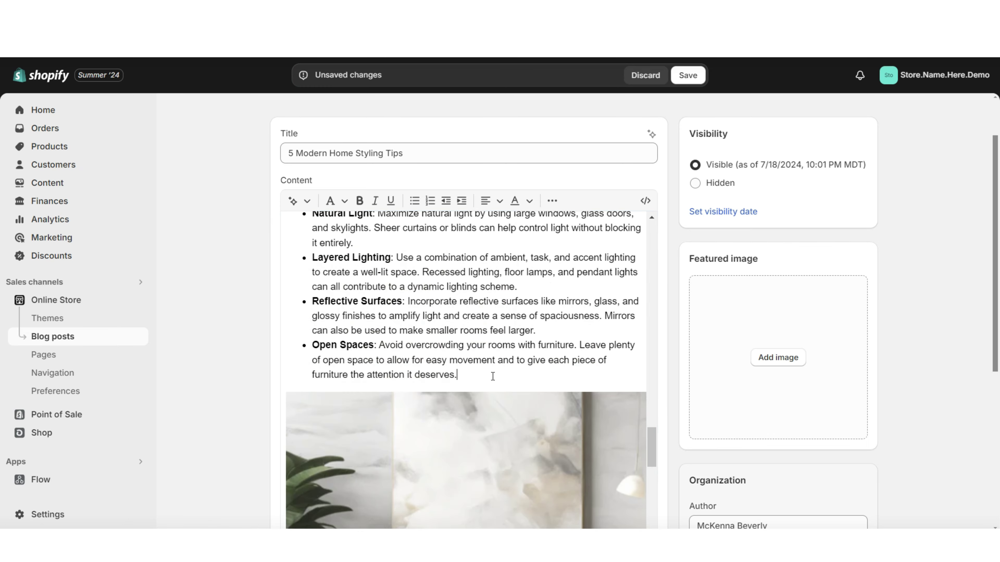
left_click(687, 76)
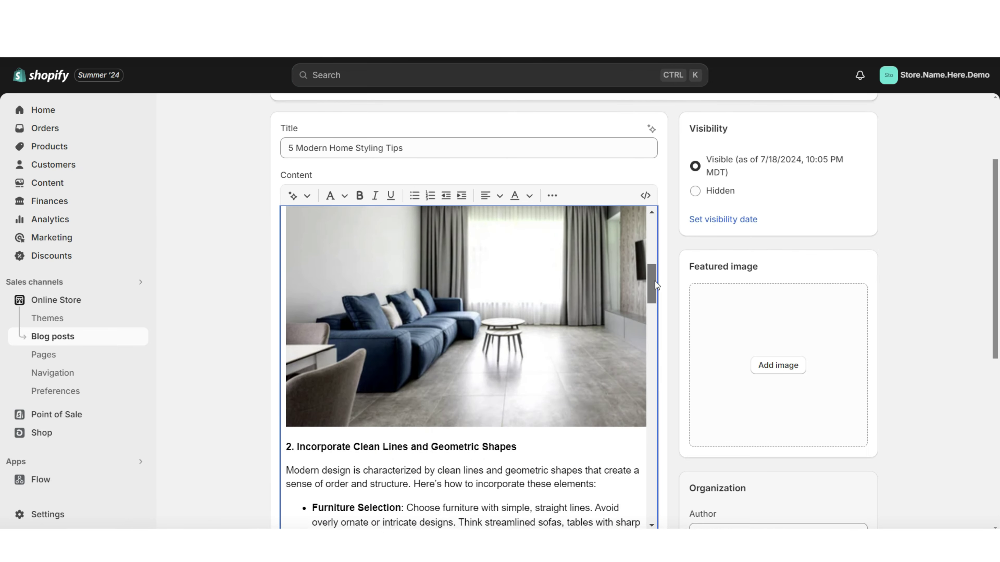
scroll(652, 307, "down", 6)
scroll(652, 323, "down", 1)
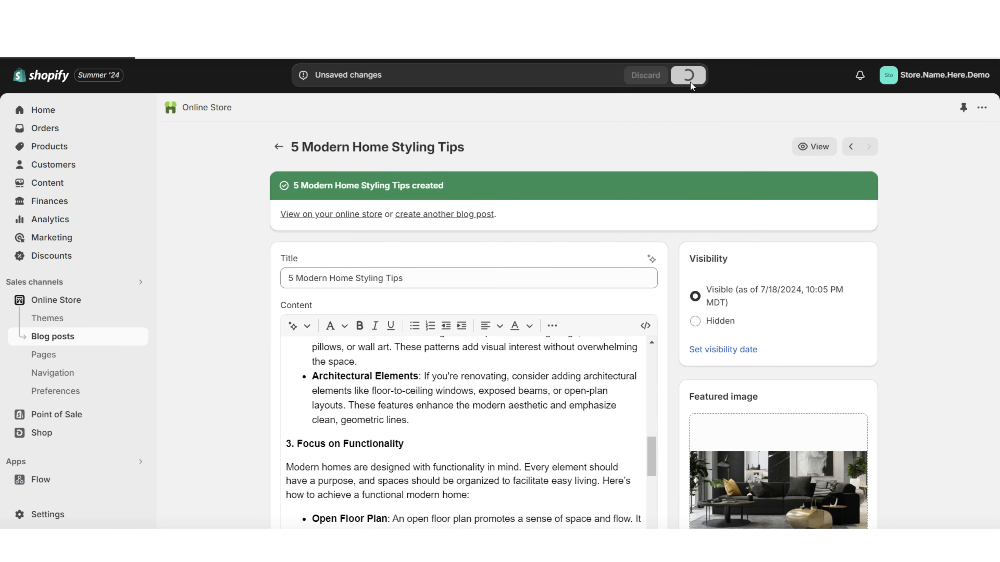
Step: Save the post again and scroll through it on the live storefront
left_click(689, 79)
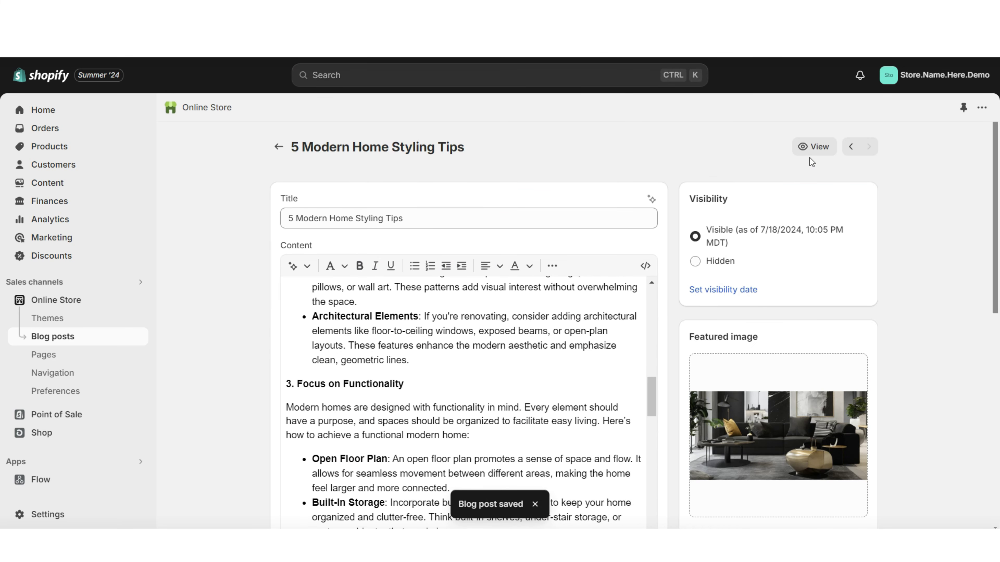
left_click(816, 153)
scroll(992, 117, "down", 10)
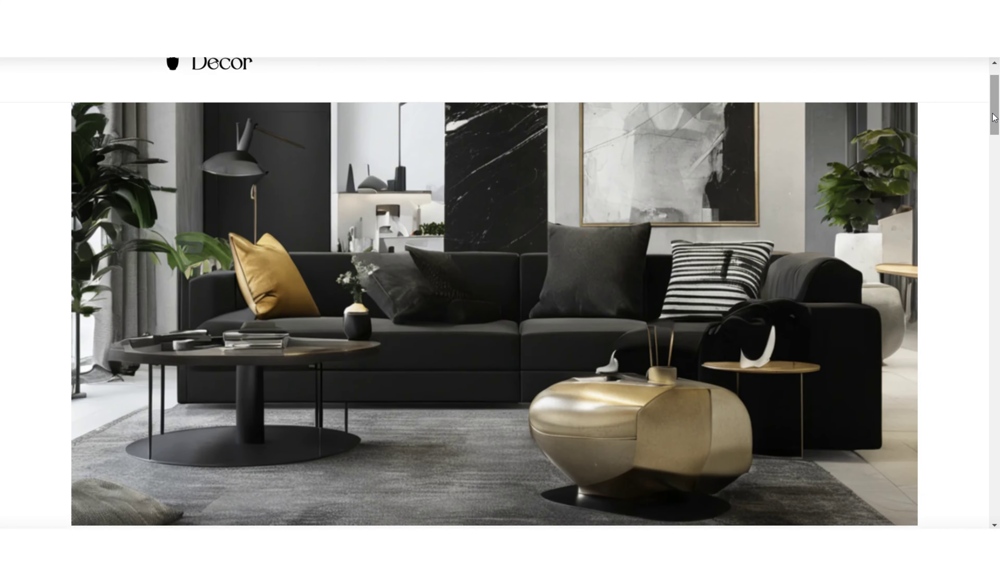
scroll(993, 117, "down", 10)
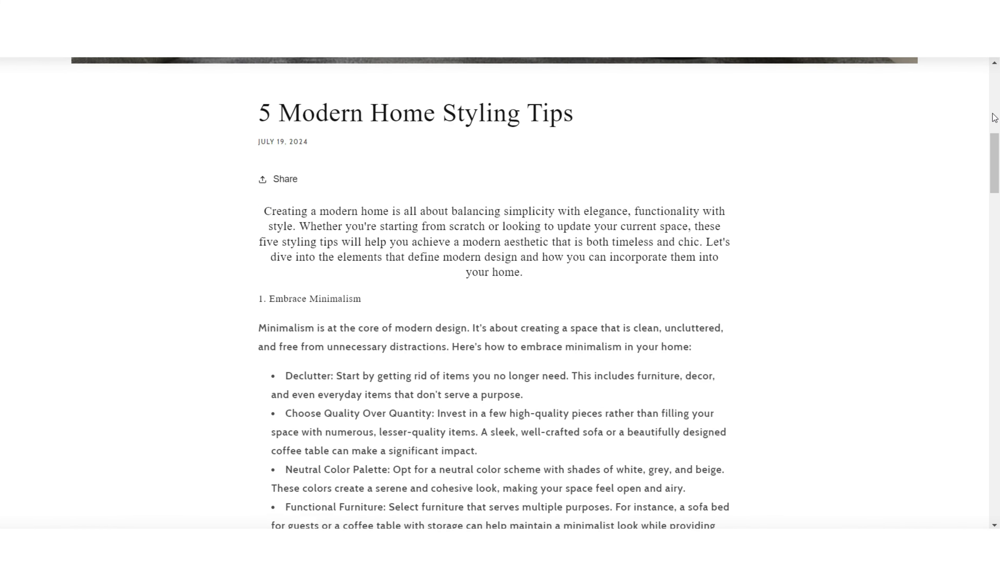
scroll(993, 118, "down", 20)
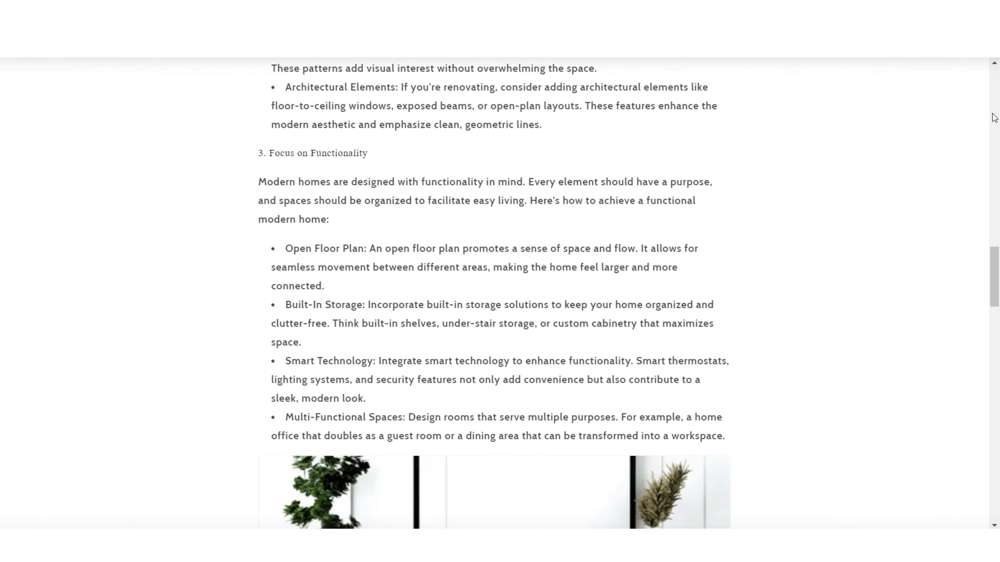
scroll(992, 117, "down", 10)
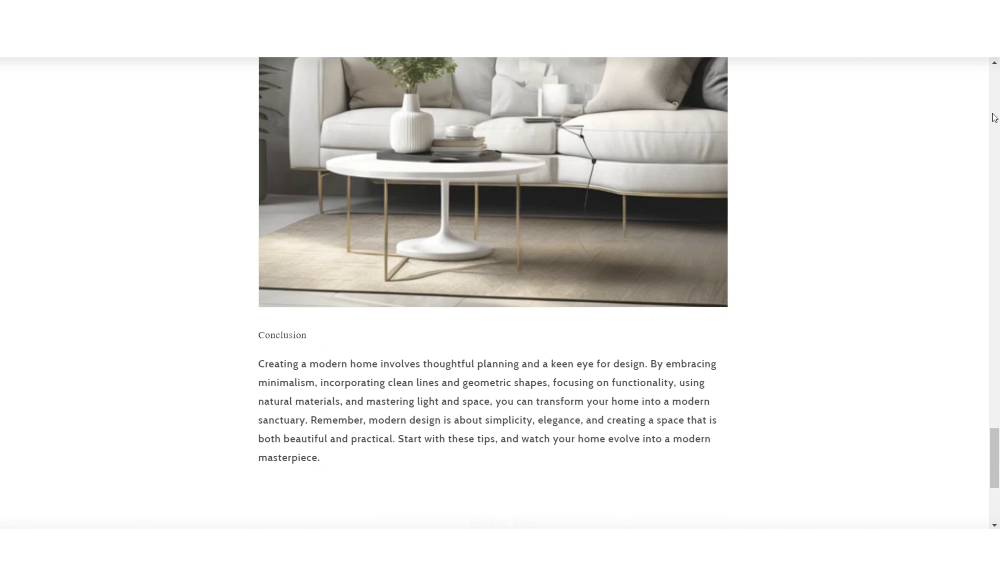
scroll(2, 354, "up", 20)
scroll(2, 346, "up", 12)
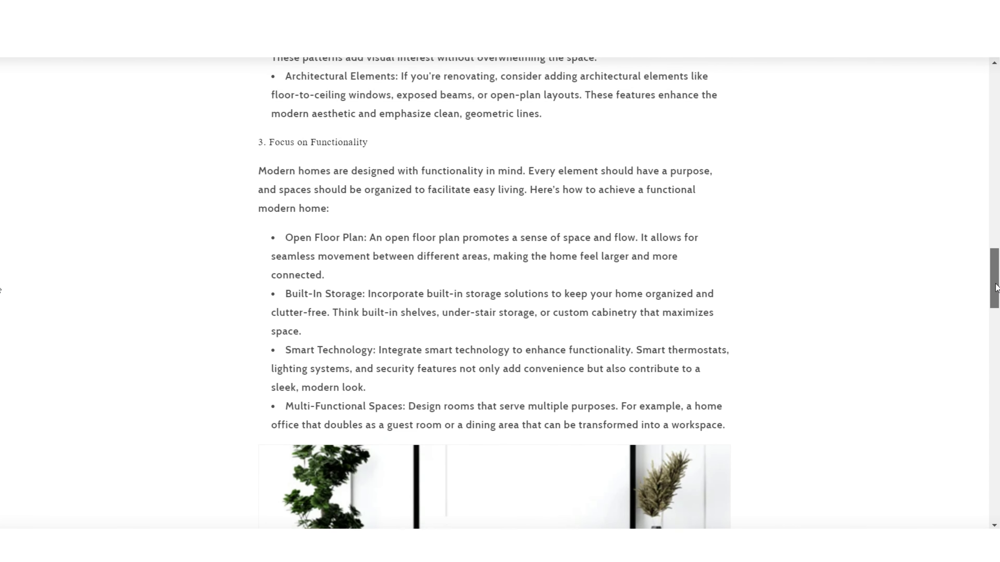
left_click_drag(996, 285, 997, 236)
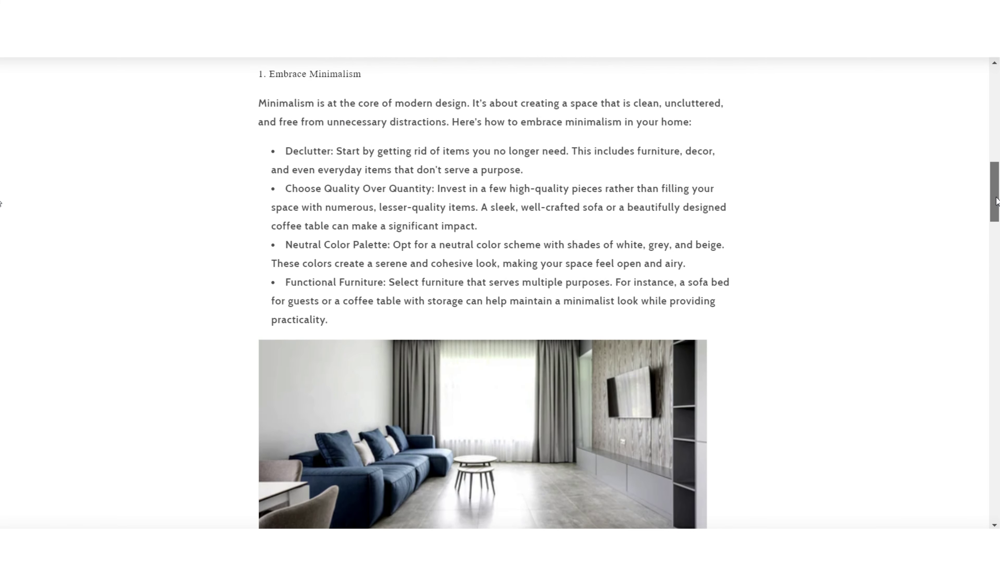
left_click_drag(993, 175, 996, 99)
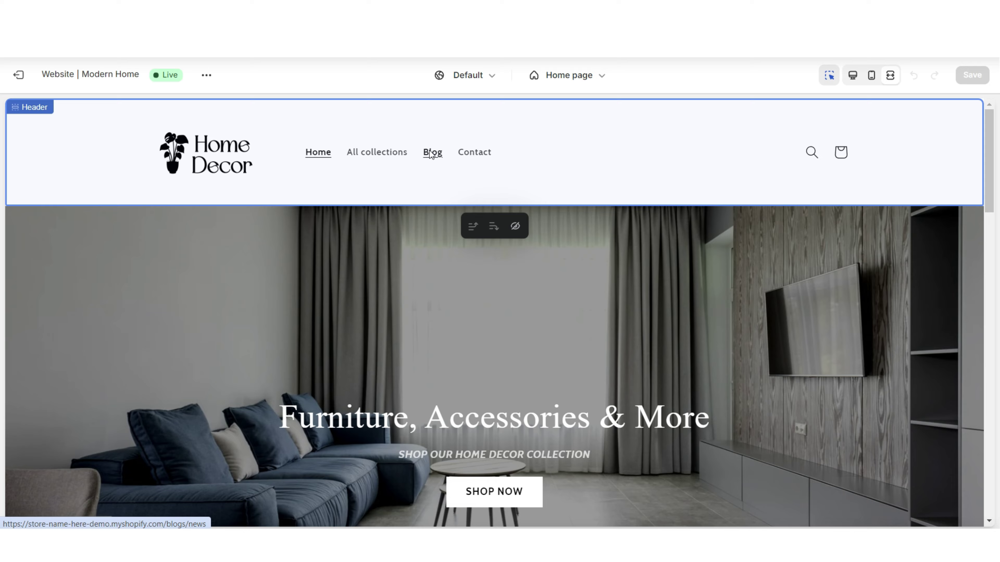
Step: Open the Blog page in the theme preview to see the three-post grid
left_click(430, 152)
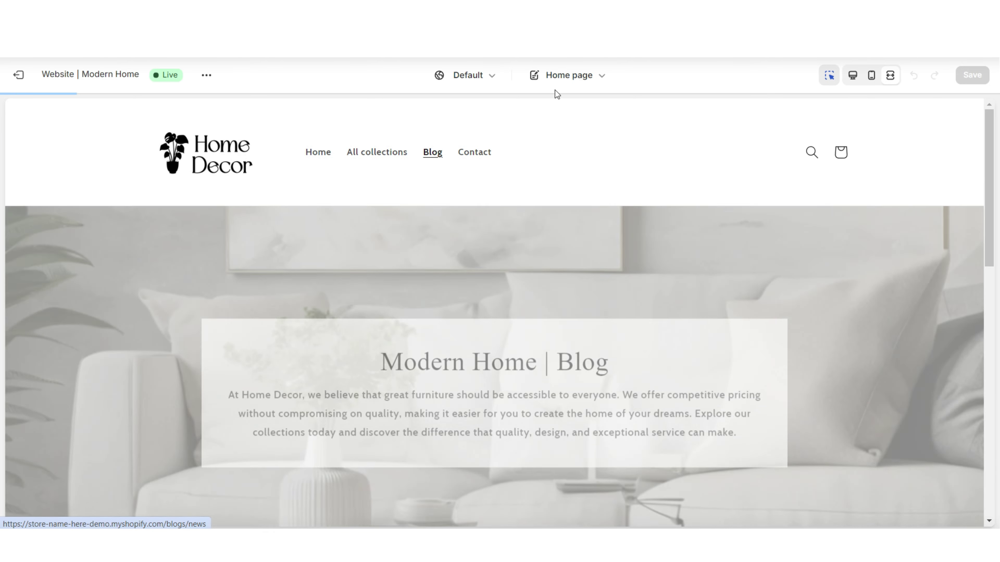
left_click_drag(990, 135, 990, 307)
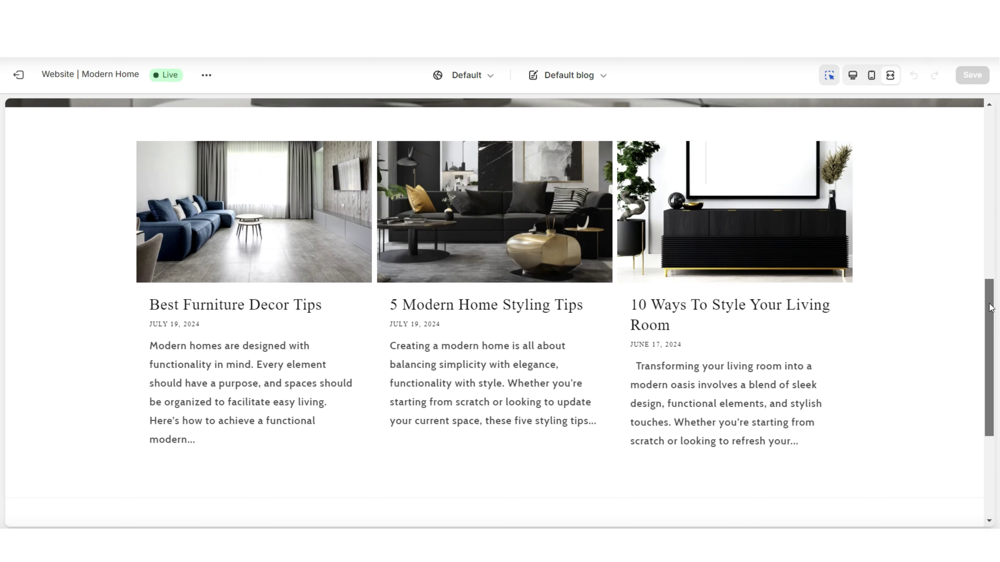